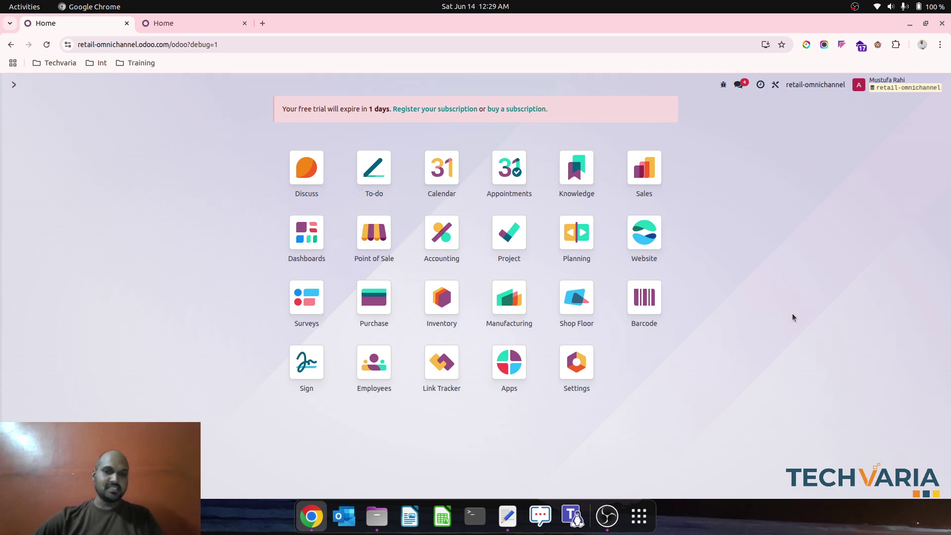
Step: Check the Finish Good bill of materials' 8 days to prepare MO on the Miscellaneous tab, then bring up its BoM Overview
click(515, 308)
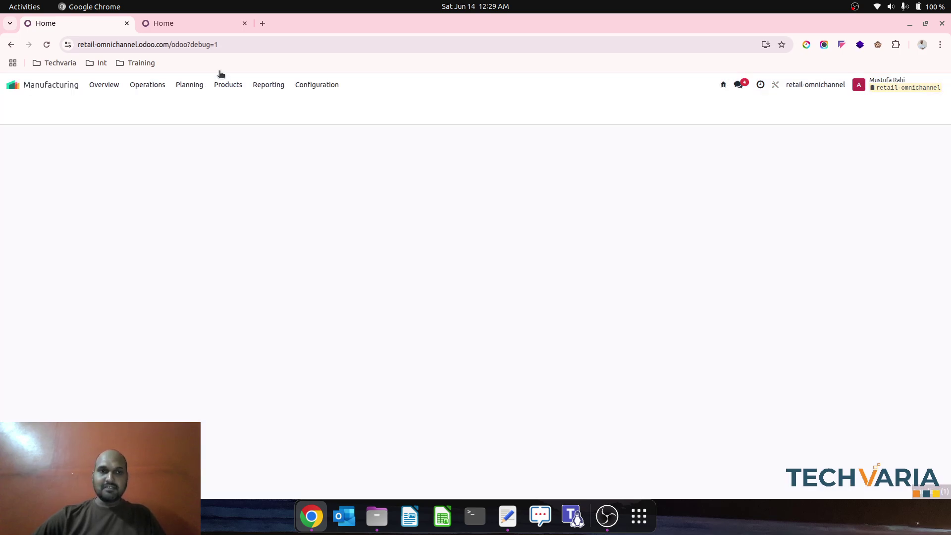
click(227, 85)
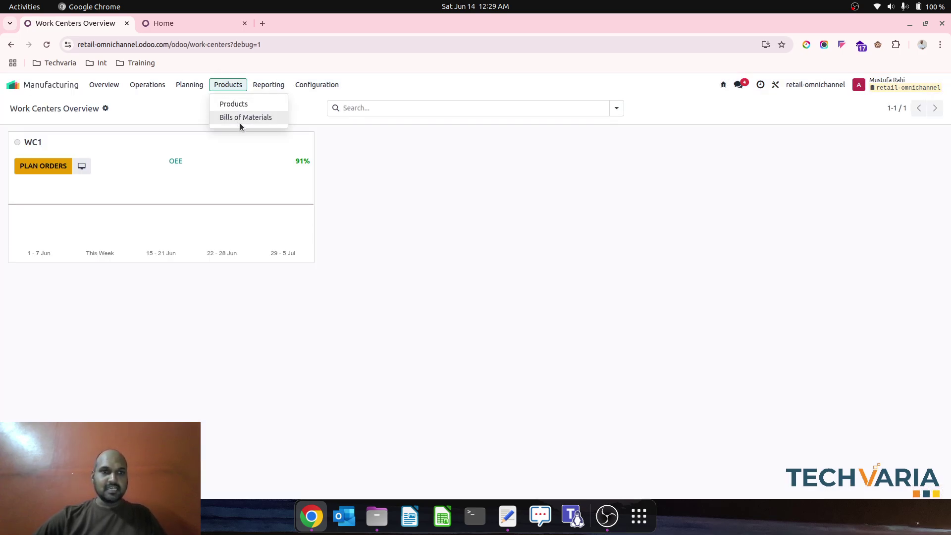
click(247, 118)
click(227, 152)
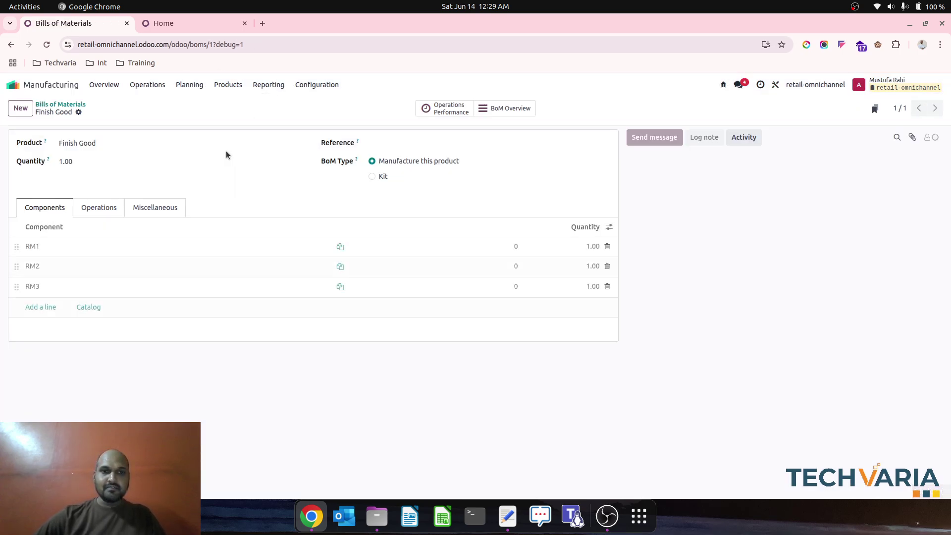
click(160, 207)
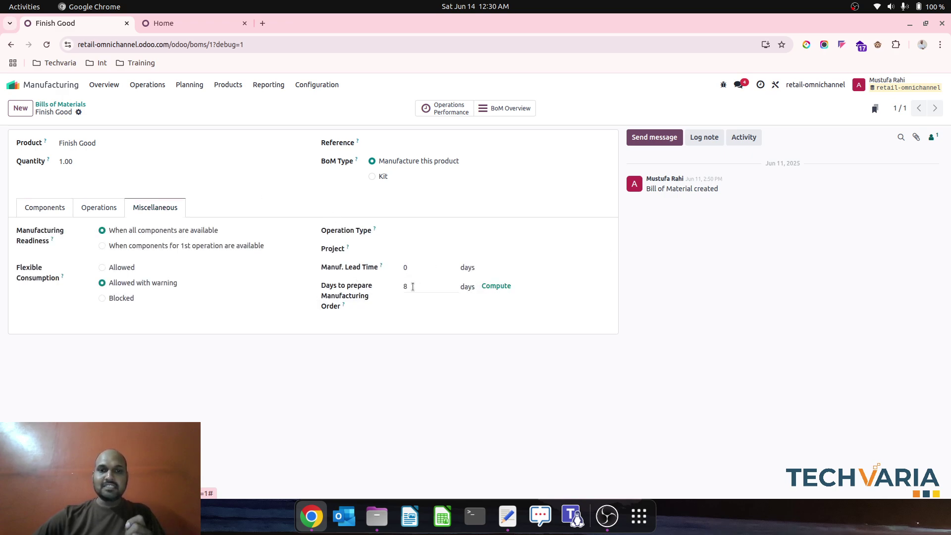
mouse_move(344, 302)
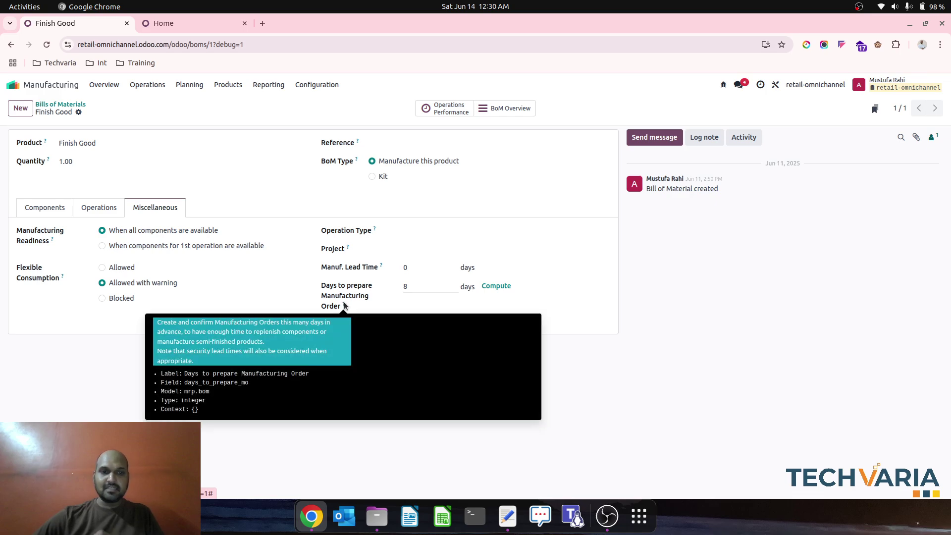
click(510, 107)
Step: Expand Finish Good's operations, show the Forecast with component lead times, and go to the RM1 product
click(17, 316)
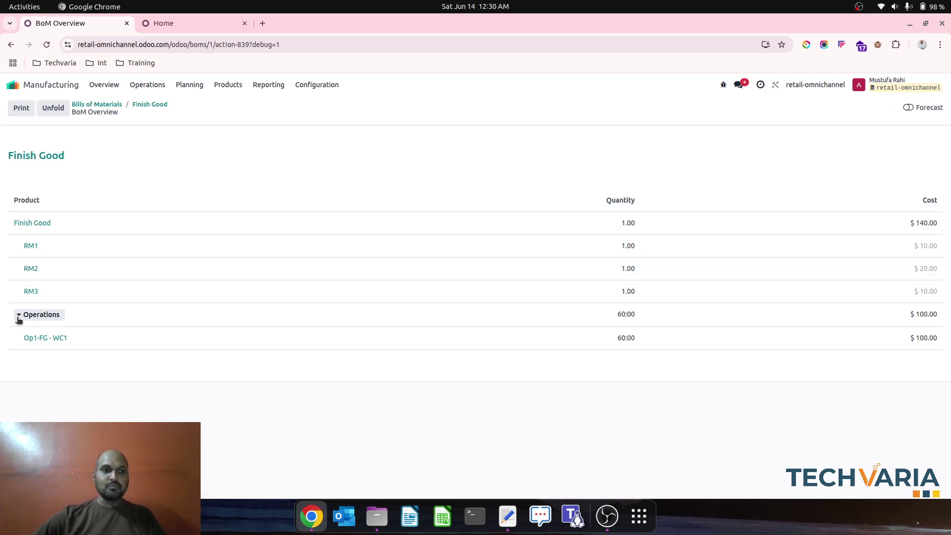
click(908, 107)
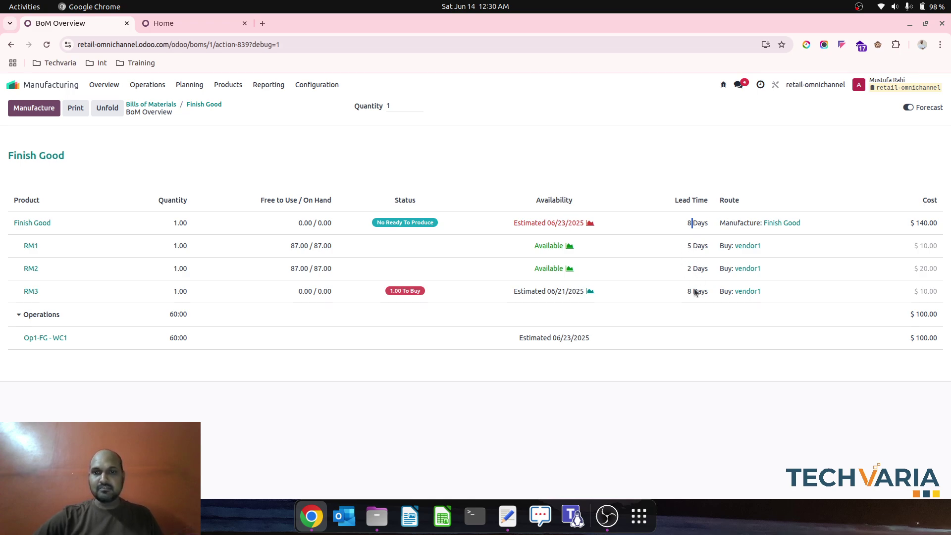
click(29, 245)
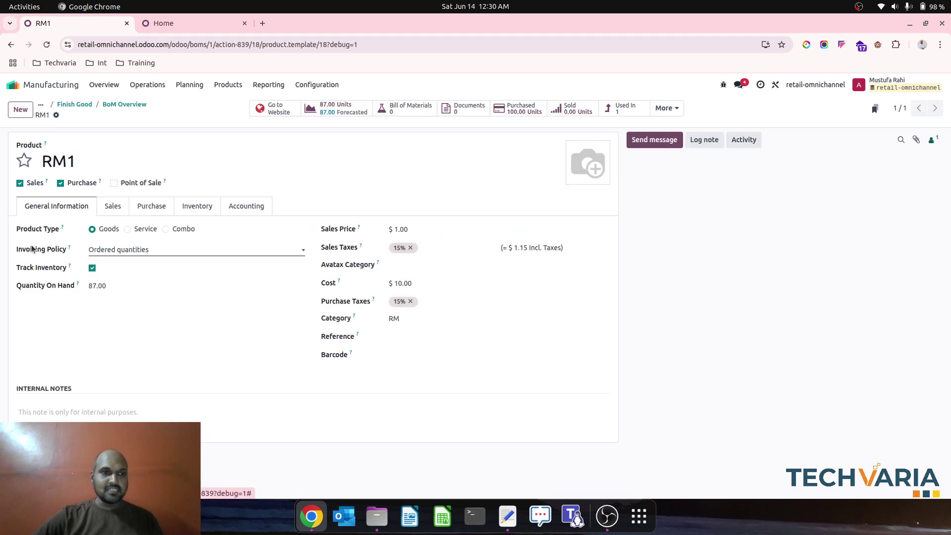
Step: Change vendor1's delivery lead time for RM1 to 12 days and save the product
click(164, 209)
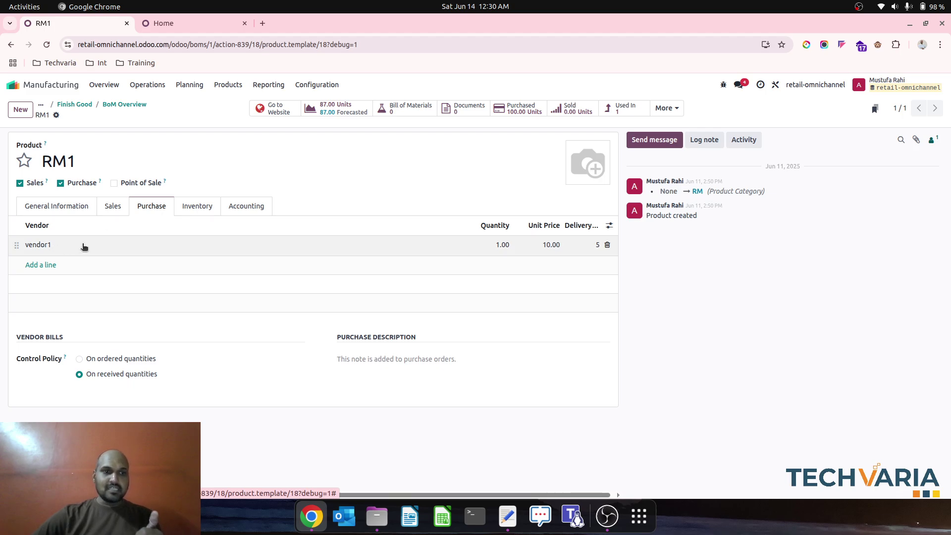
click(594, 245)
text(12)
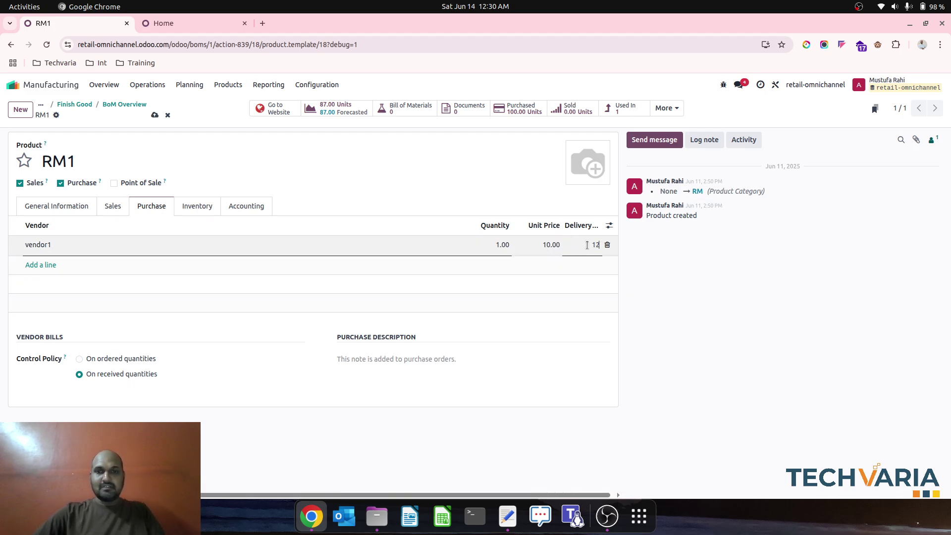
click(490, 191)
click(155, 114)
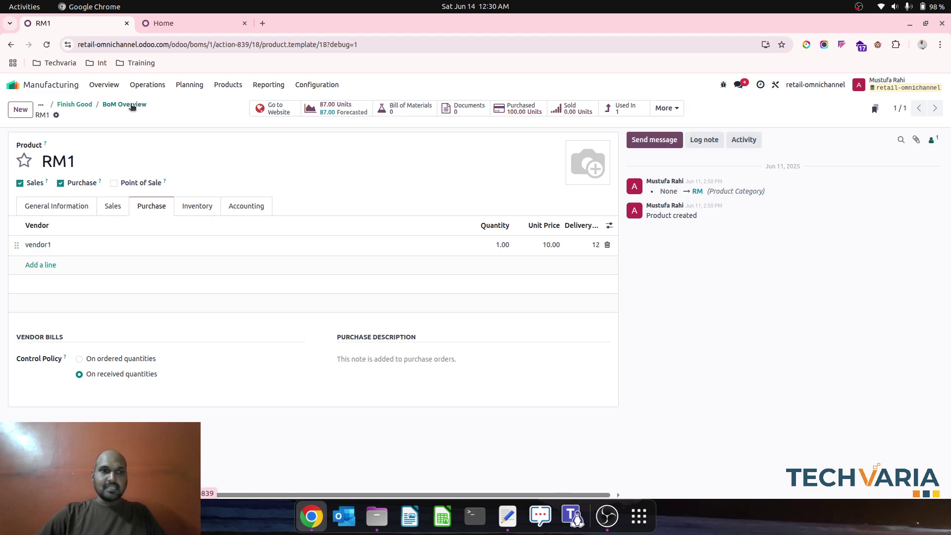
Step: Reload the Finish Good BoM Overview with Forecast on, showing RM1 at 12 days
click(131, 105)
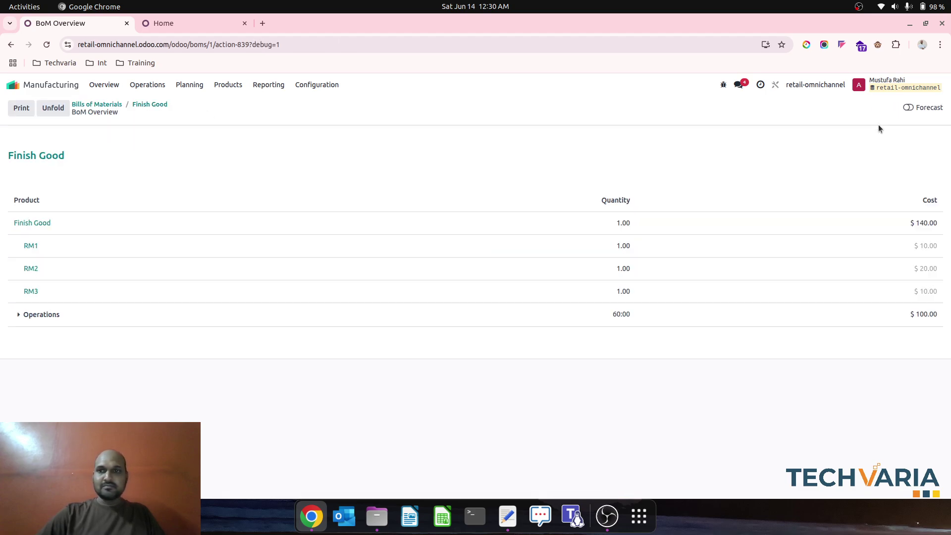
click(910, 108)
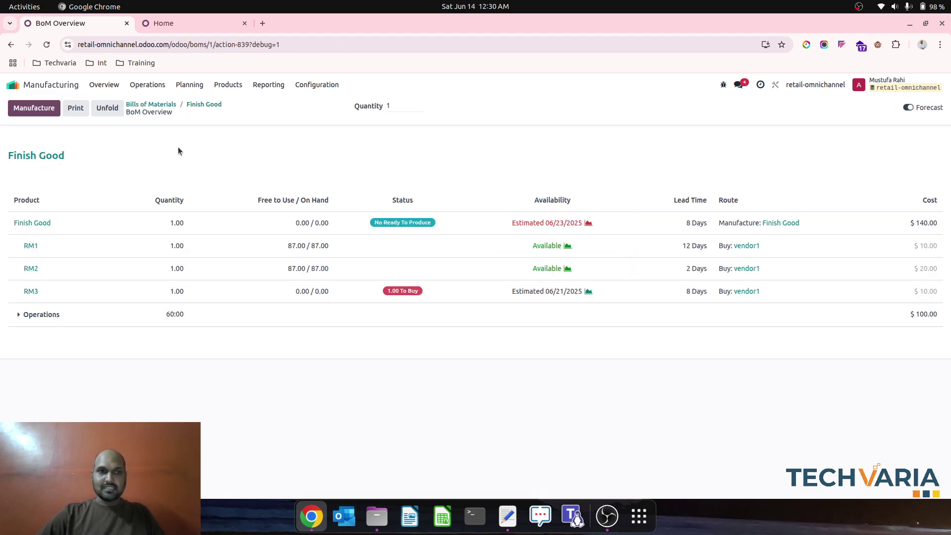
click(47, 45)
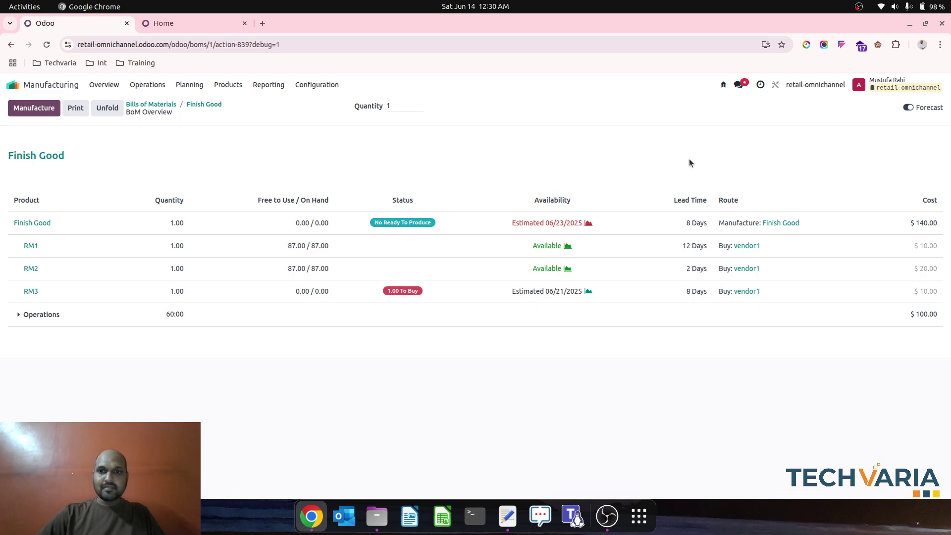
click(908, 107)
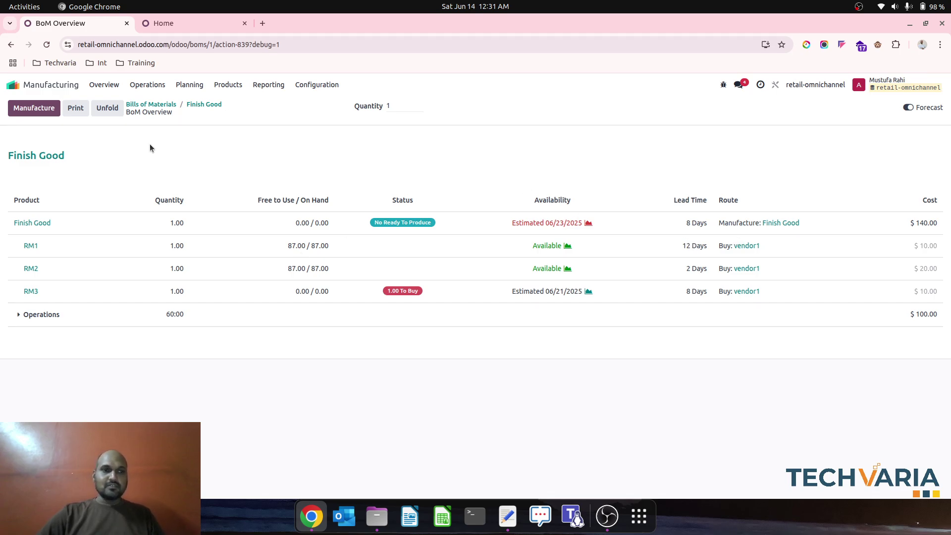
Step: Tick Replenish on Order (MTO) for RM1 and recheck the Finish Good BoM forecast
click(30, 248)
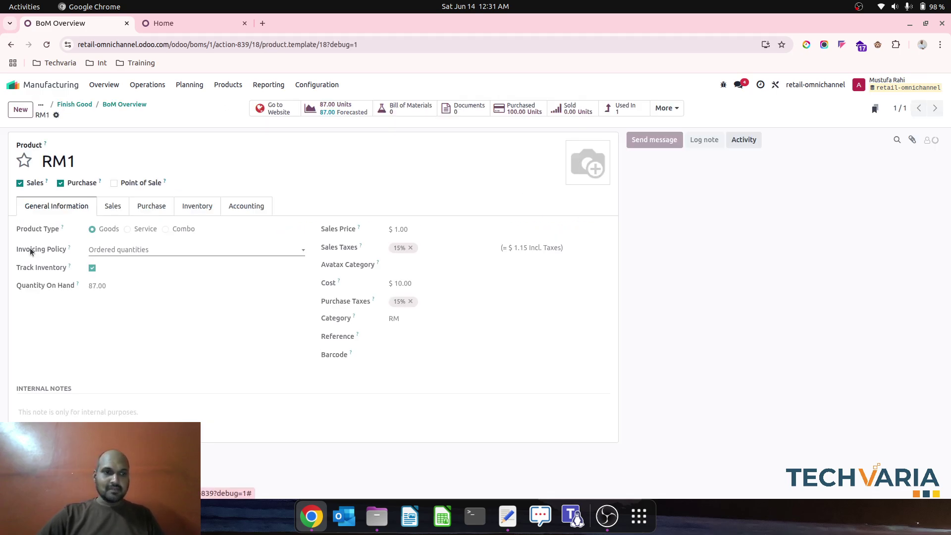
click(188, 208)
click(56, 262)
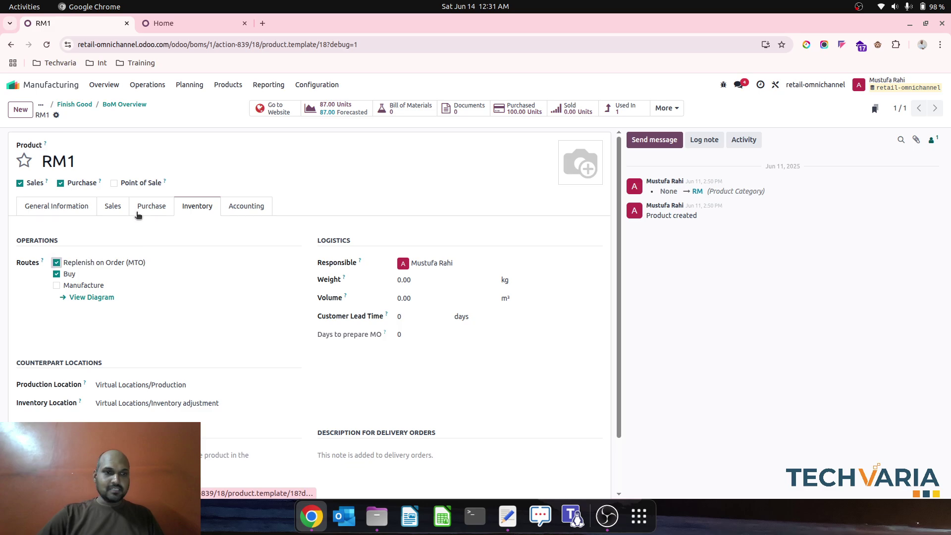
click(127, 104)
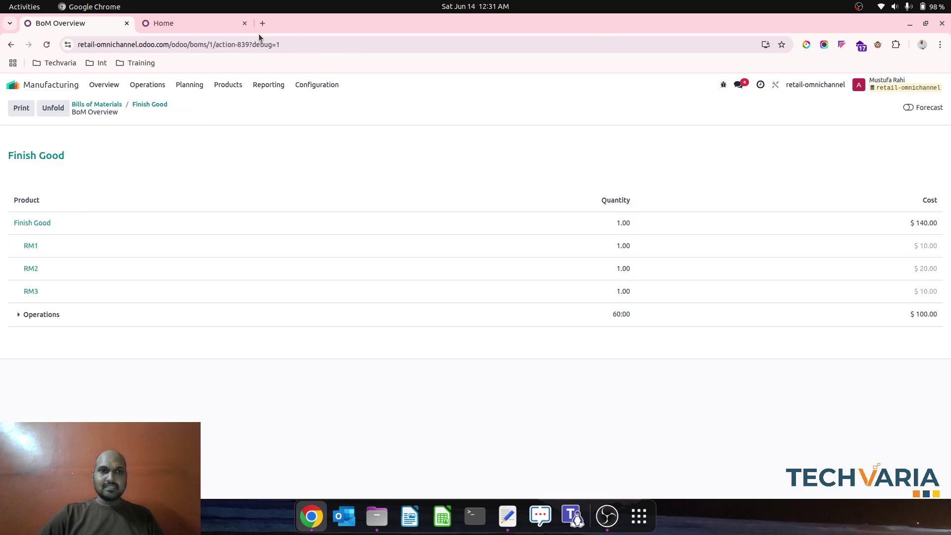
click(908, 108)
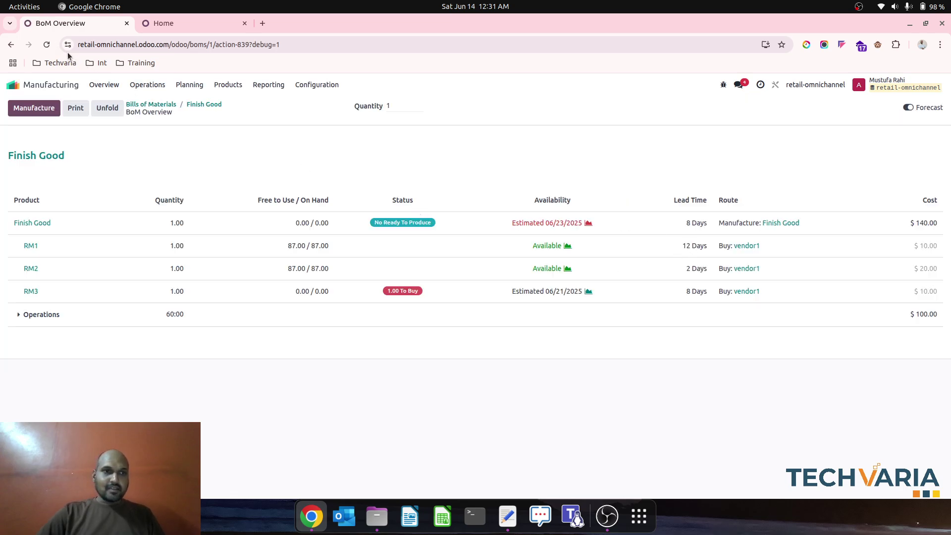
click(196, 104)
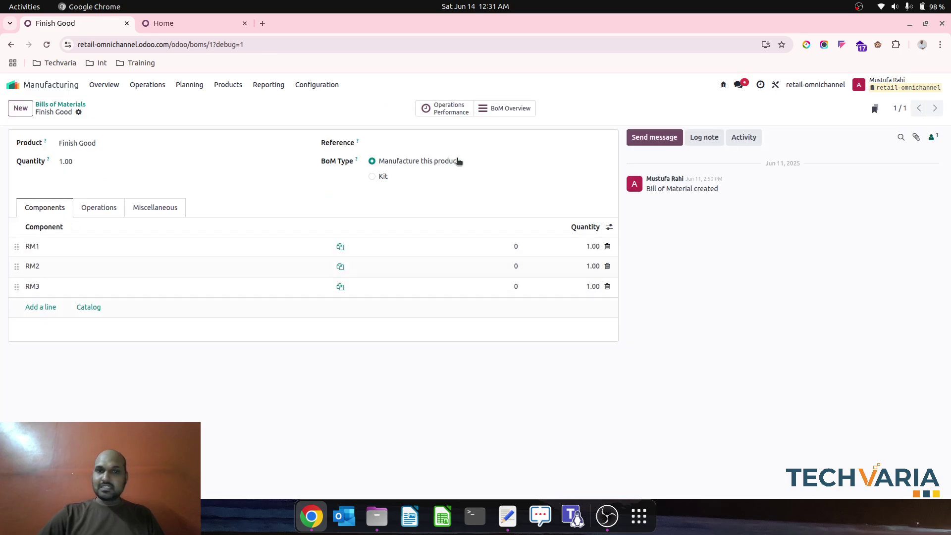
click(504, 108)
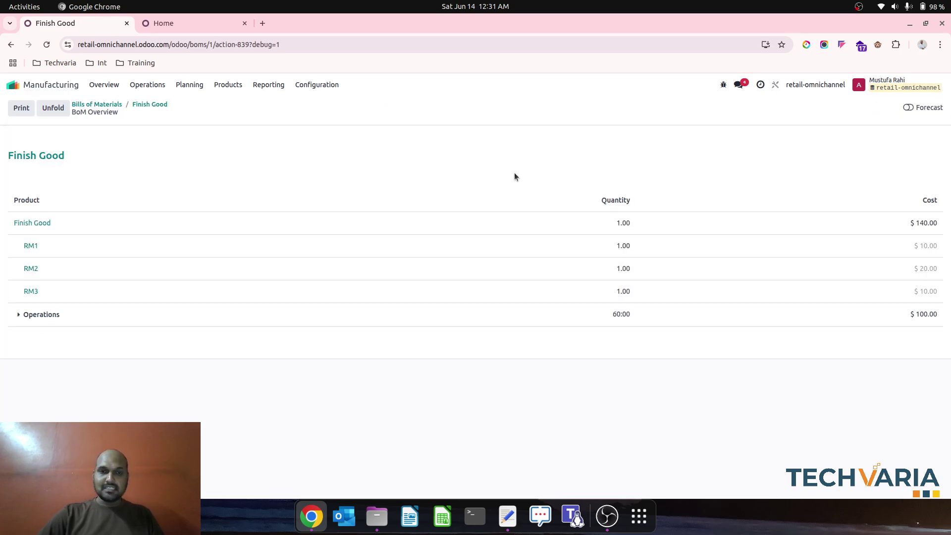
click(910, 109)
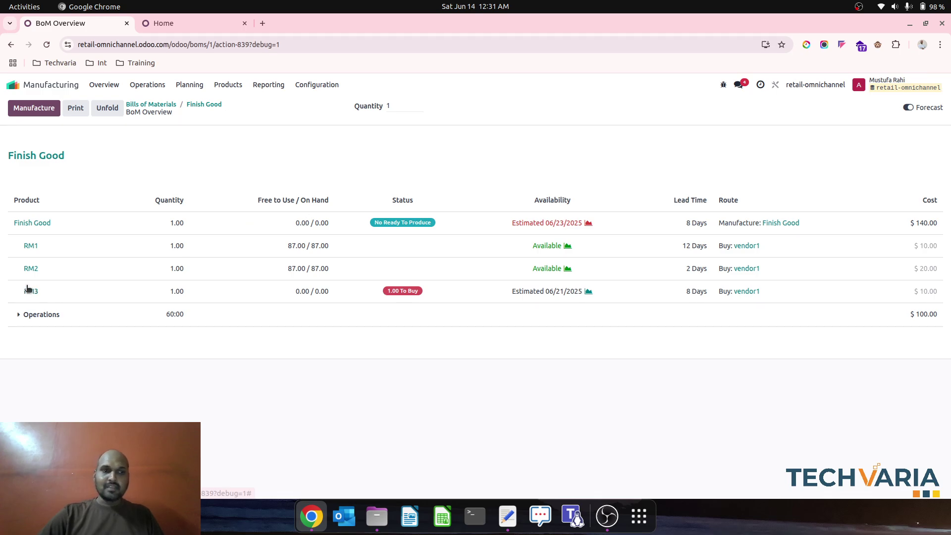
Step: Set RM1's WH/Stock on-hand quantity from 87 to 0 and review the updated BoM forecast
click(30, 246)
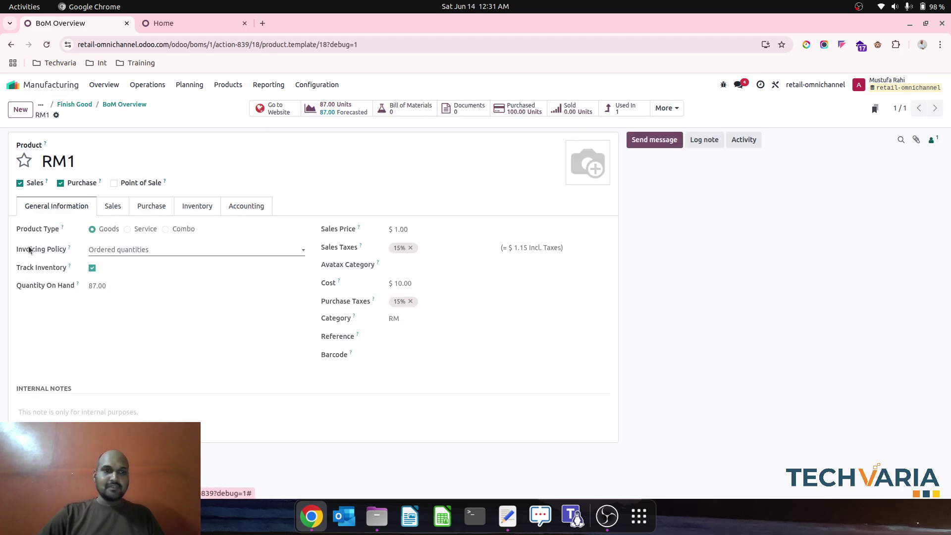
click(330, 110)
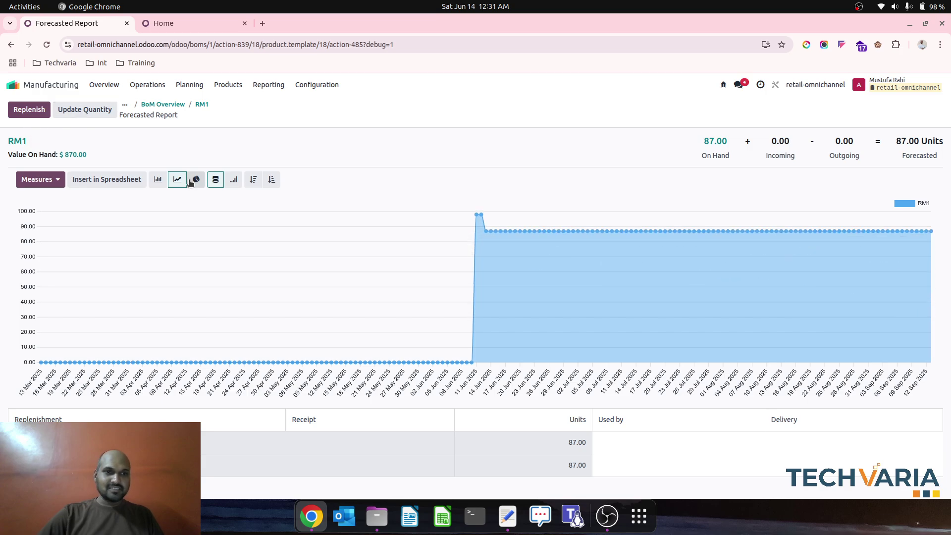
click(715, 141)
click(446, 155)
key(BackSpace)
text(0)
click(159, 103)
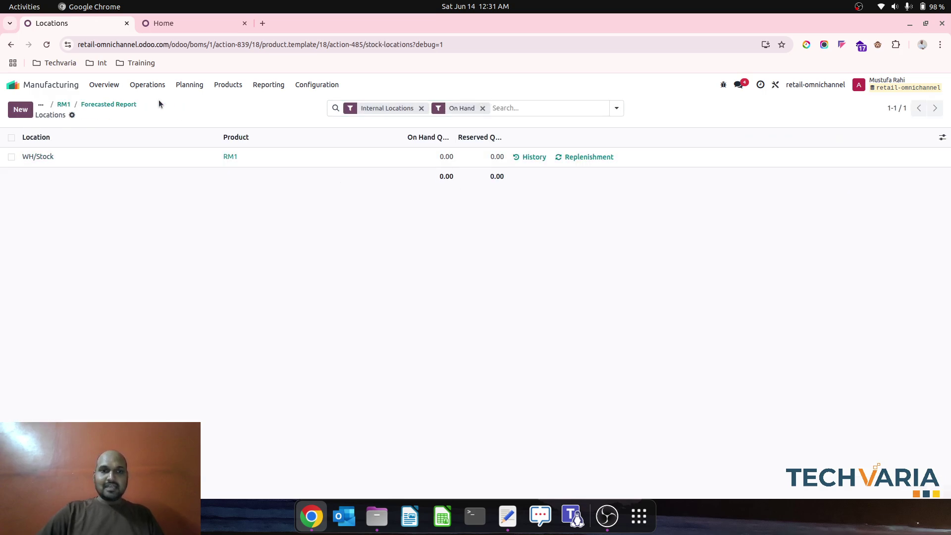
click(134, 103)
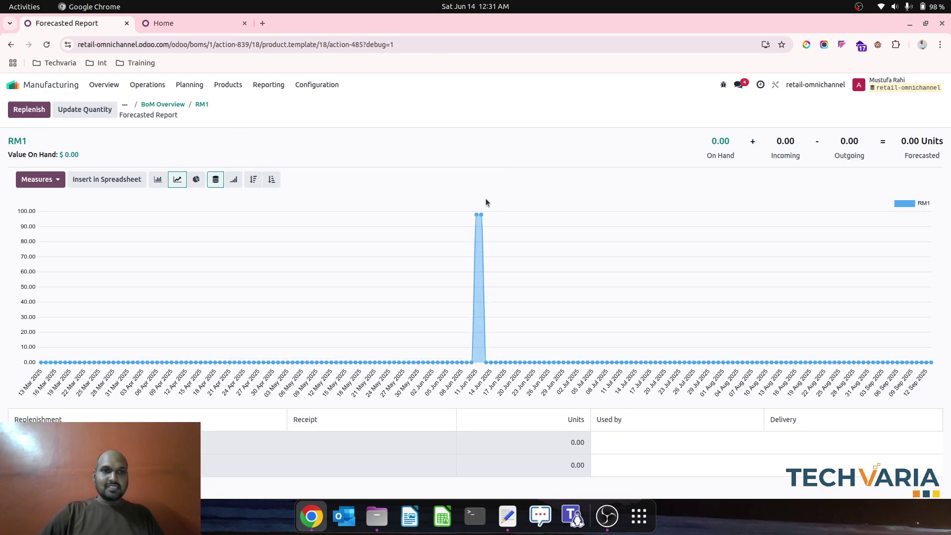
click(174, 104)
click(908, 108)
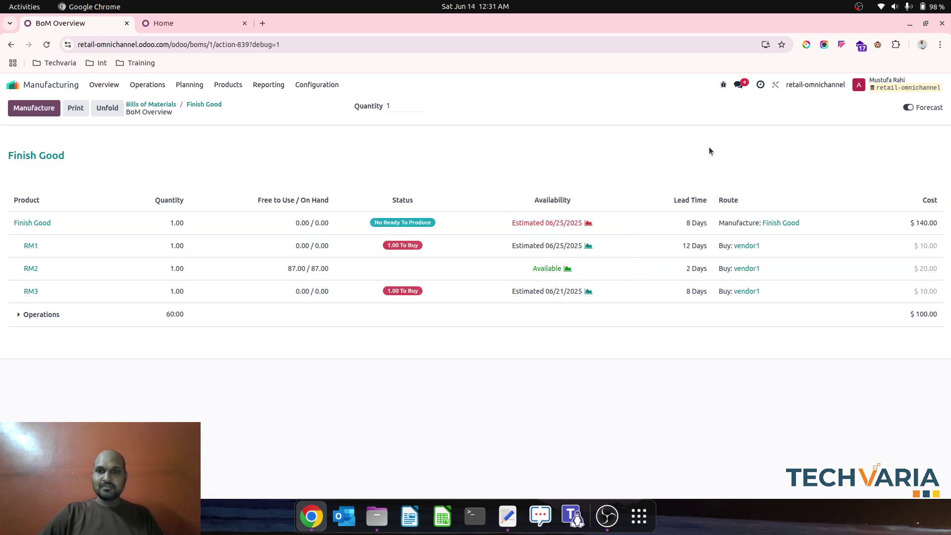
Step: Reload the overview and check the Finish Good BoM's Miscellaneous lead-time settings
click(46, 44)
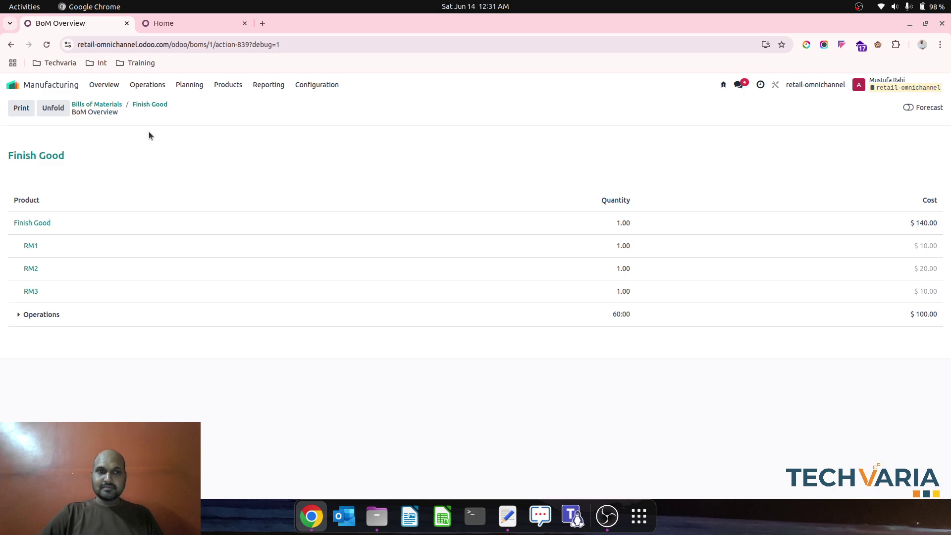
click(135, 105)
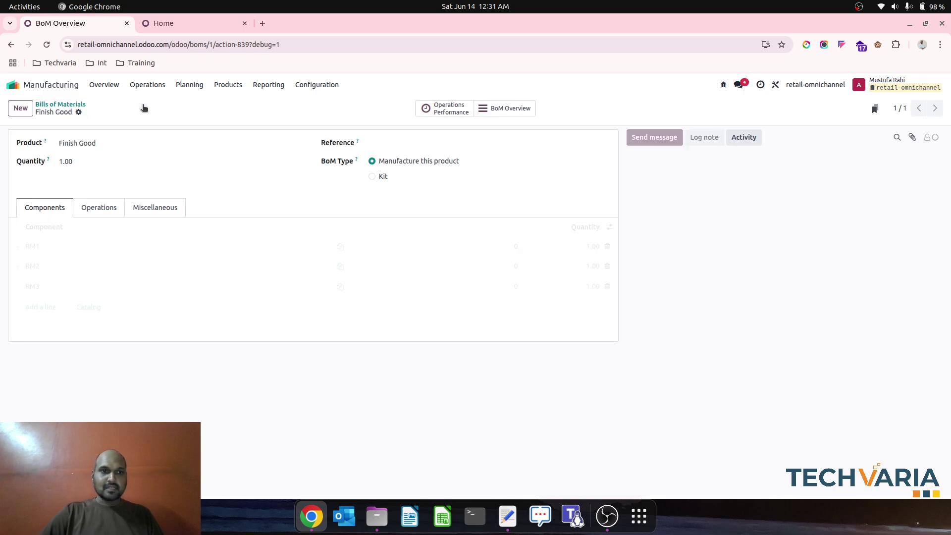
click(153, 208)
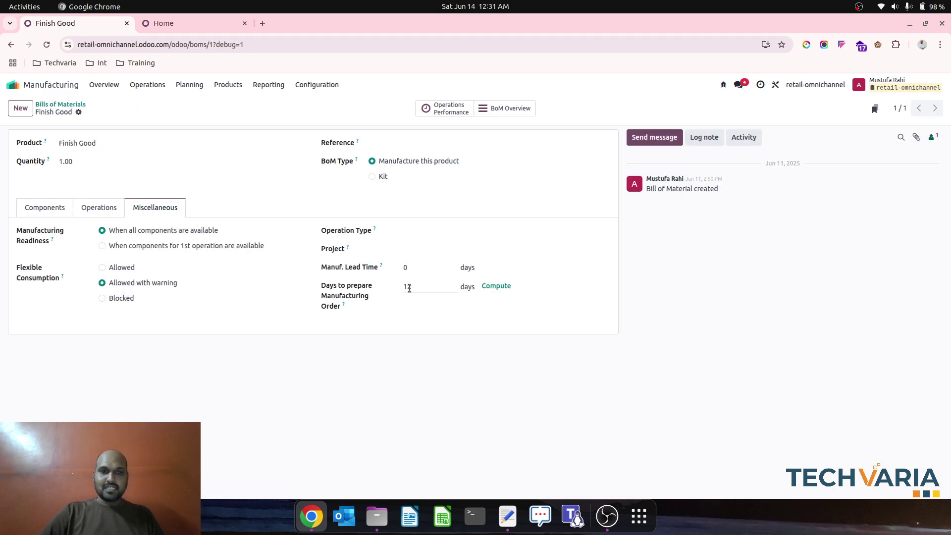
Step: Review the BoM forecast with operations expanded, then return to the BoM showing 12 days to prepare
click(528, 106)
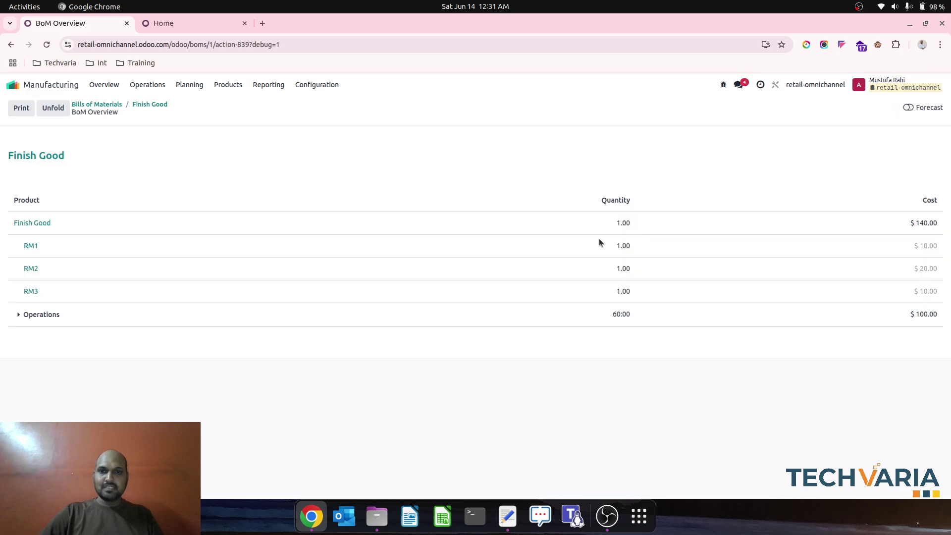
click(908, 107)
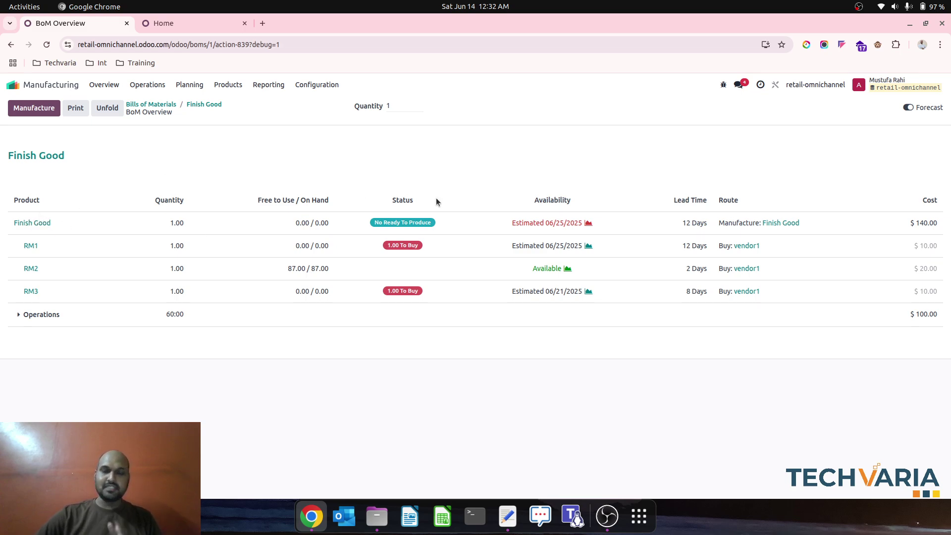
click(35, 315)
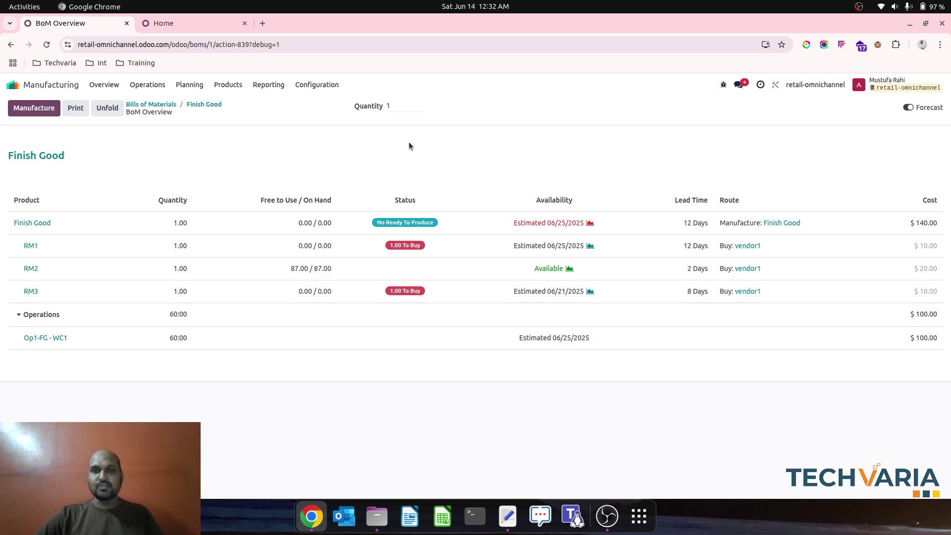
click(186, 107)
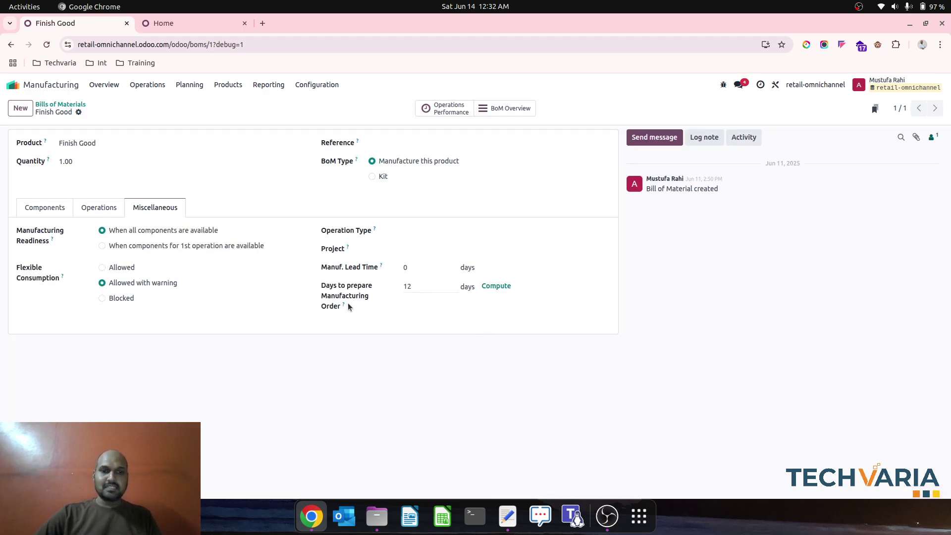
mouse_move(346, 305)
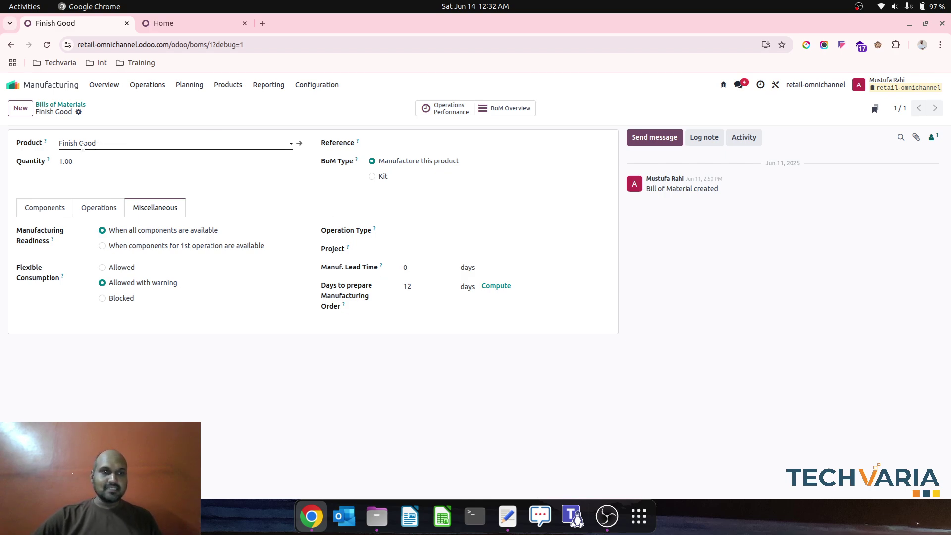
Step: Go to the Finish Good product's Inventory tab showing 12 days to prepare MO, and enter Studio
click(299, 143)
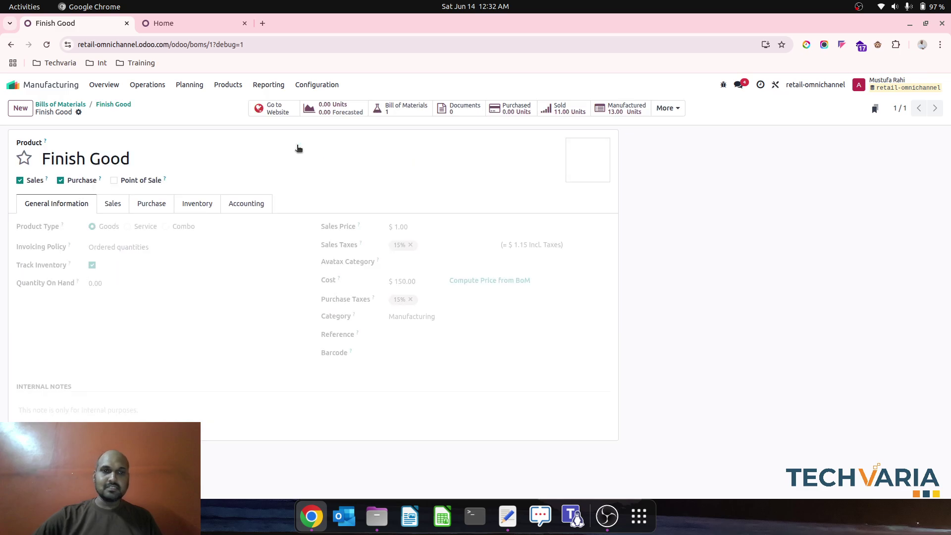
click(195, 204)
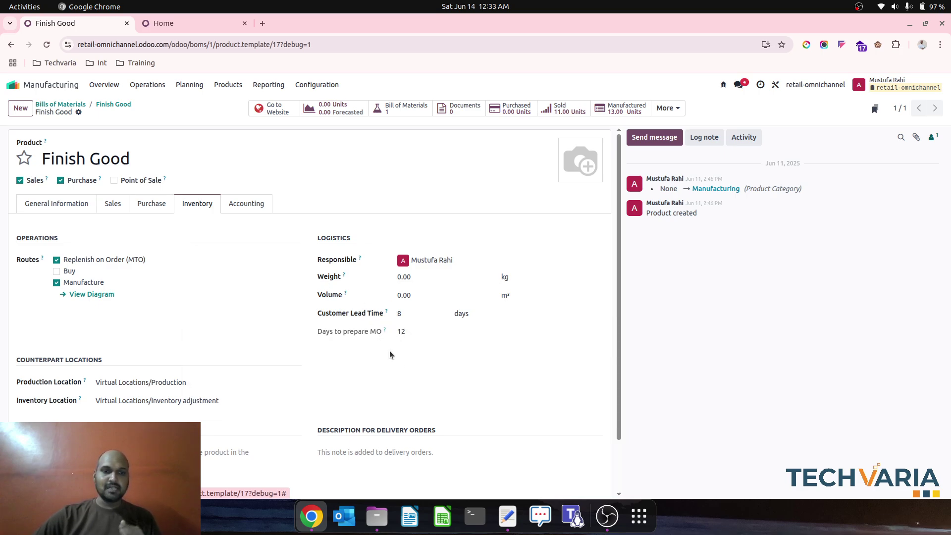
click(777, 86)
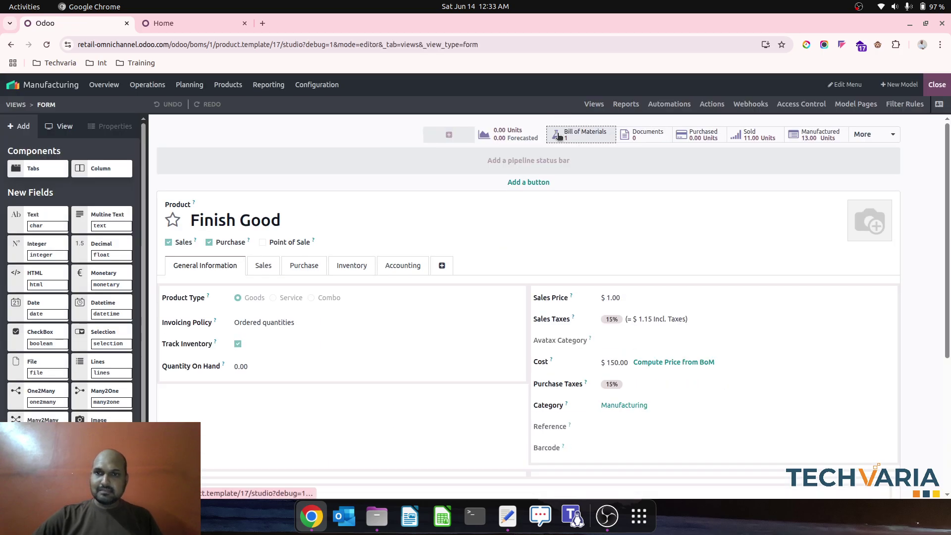
Step: In Studio, inspect the Days to prepare MO field's technical name, then go to product Automations
click(352, 265)
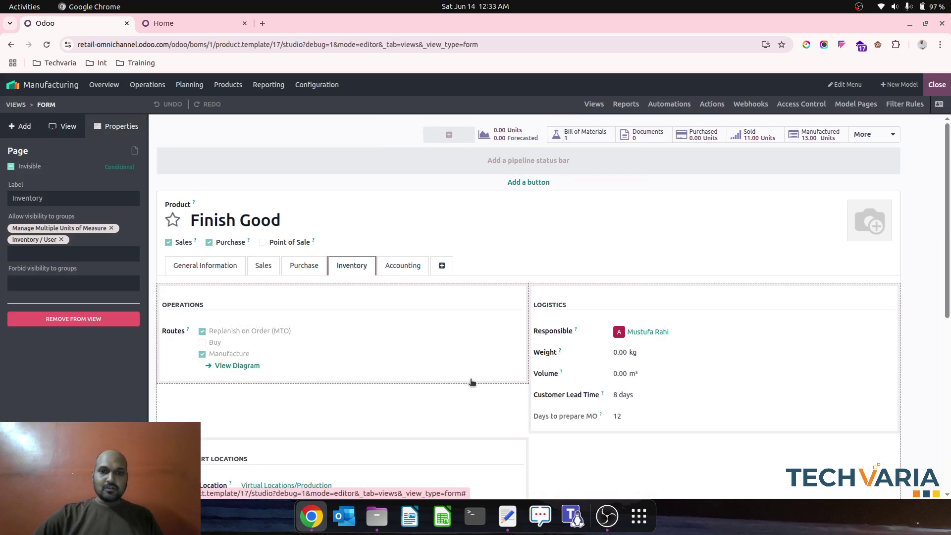
click(564, 419)
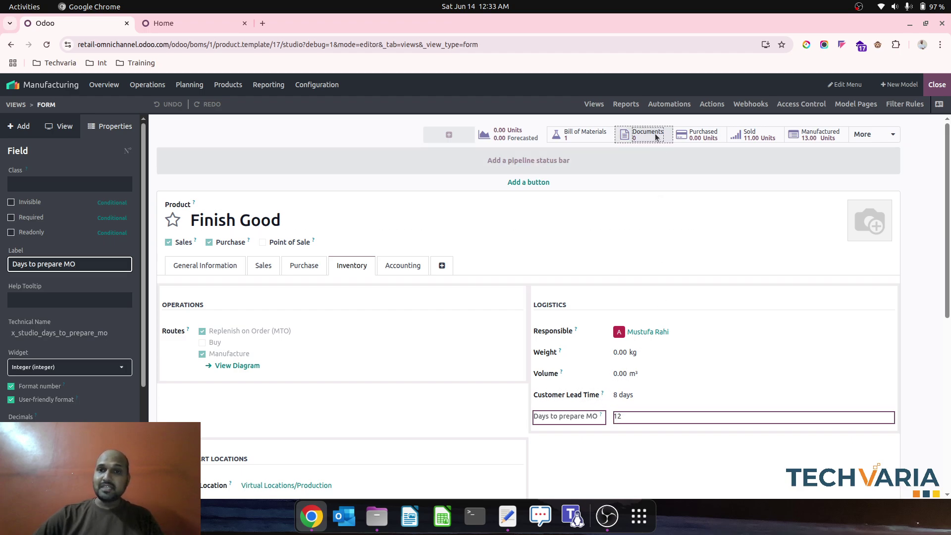
click(658, 105)
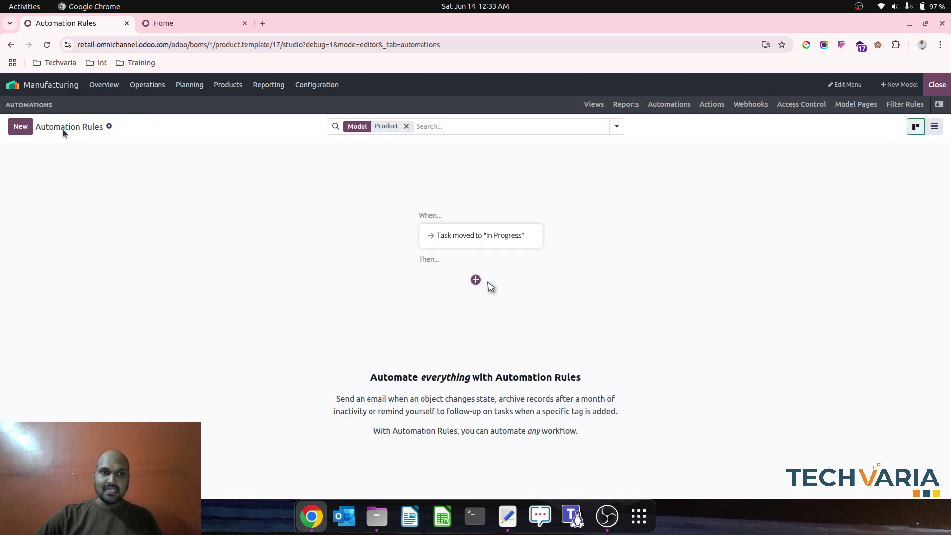
Step: Create the automation rule 'Update Sale Lead Time' with trigger On create and edit its domain
click(20, 127)
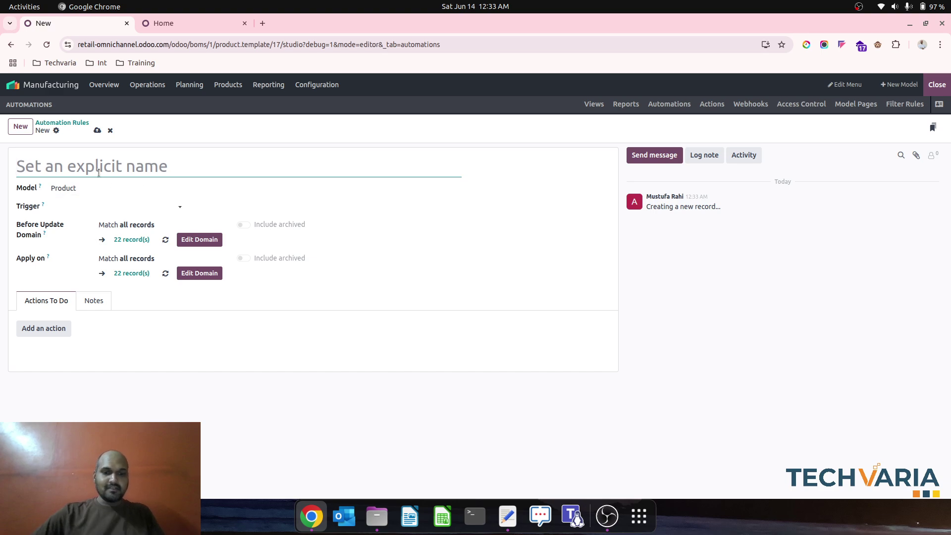
text(Update )
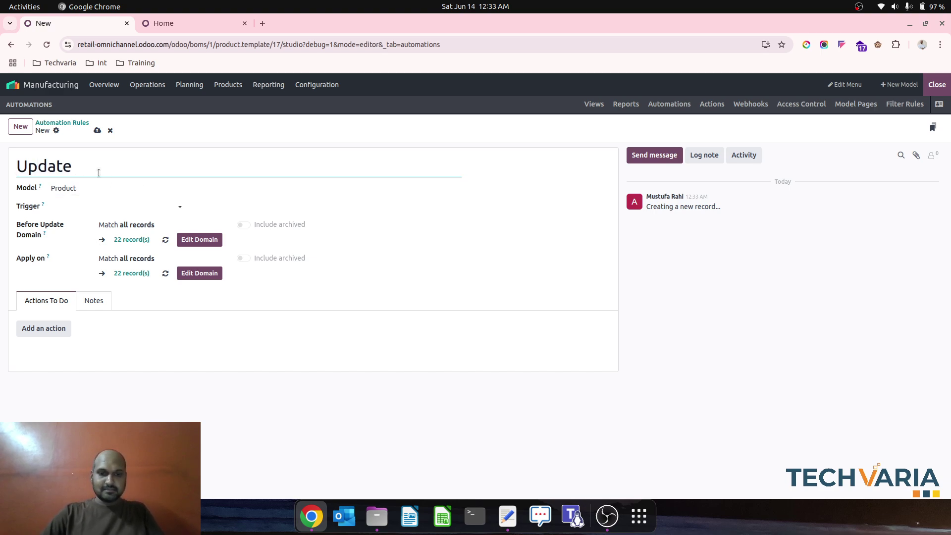
text(Sale Lead Time)
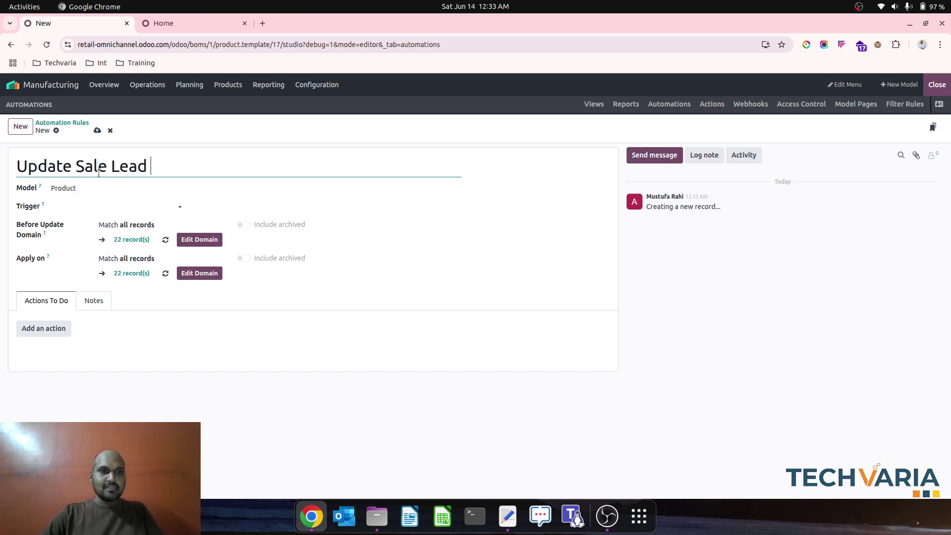
click(120, 207)
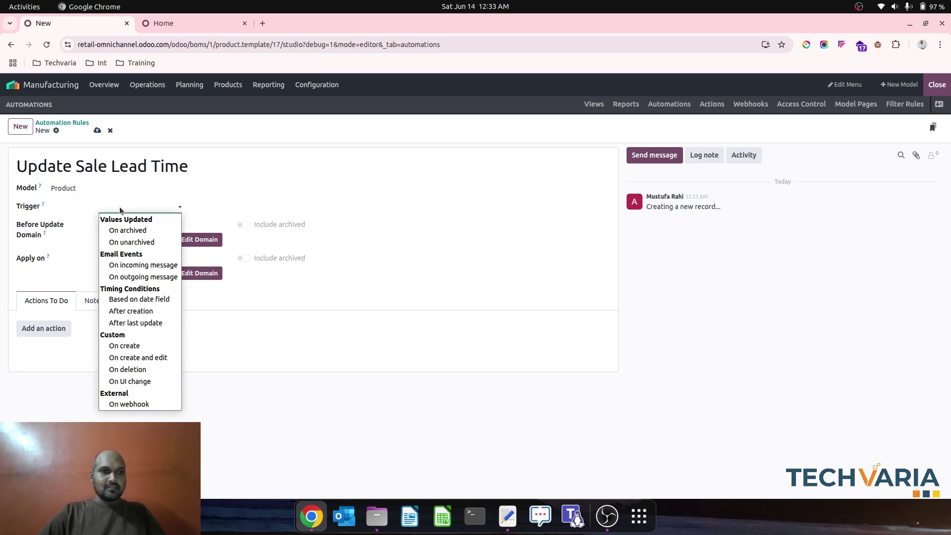
click(149, 347)
click(92, 208)
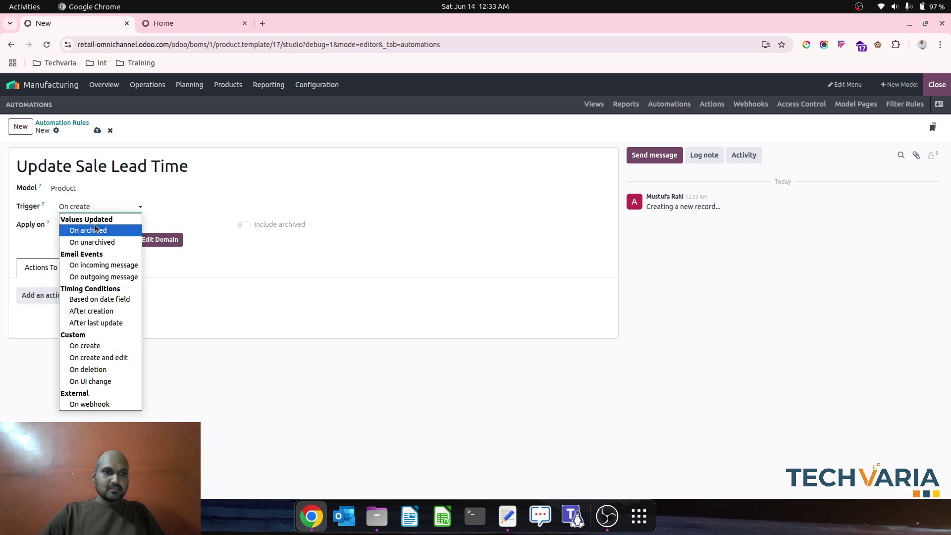
click(111, 358)
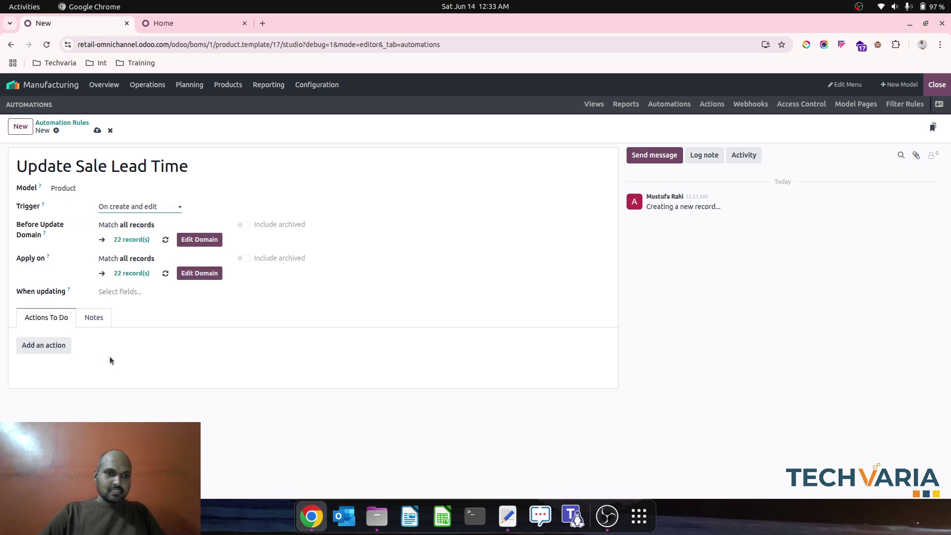
click(155, 210)
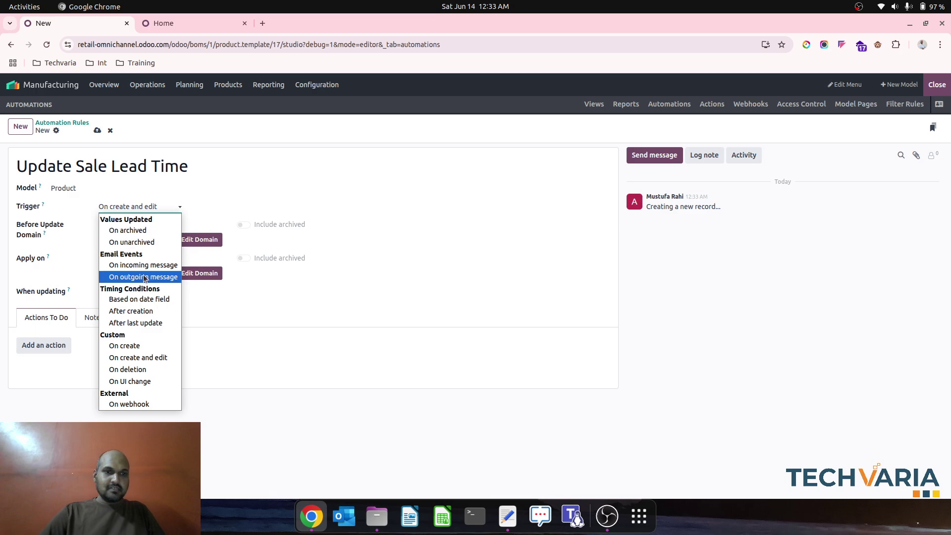
click(136, 346)
click(160, 240)
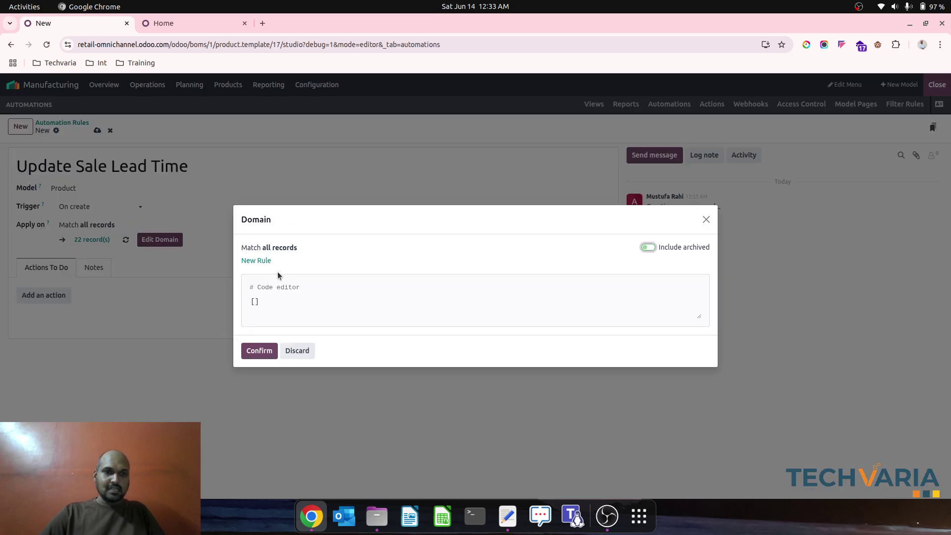
Step: Limit the rule to products whose Bill of Materials is set, then add an action
click(265, 260)
click(286, 255)
text(bill)
click(370, 315)
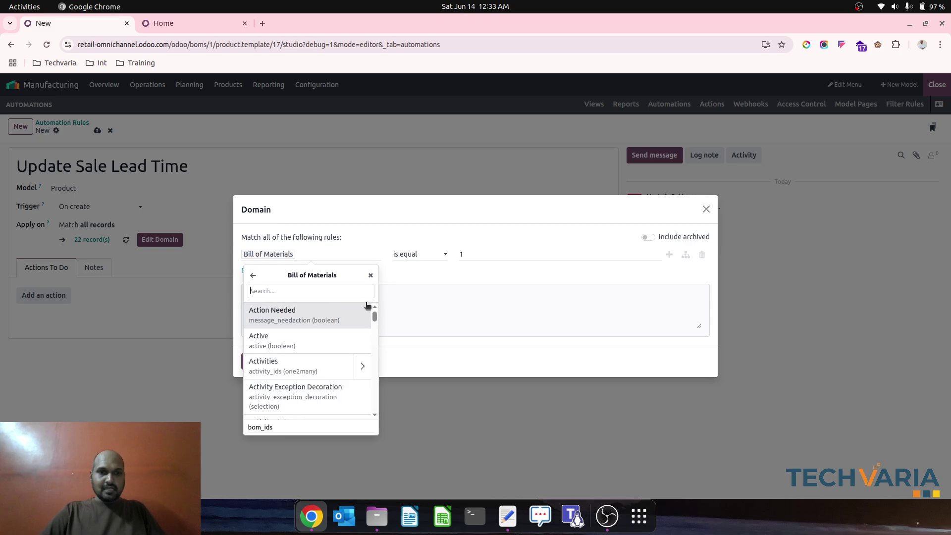
click(425, 253)
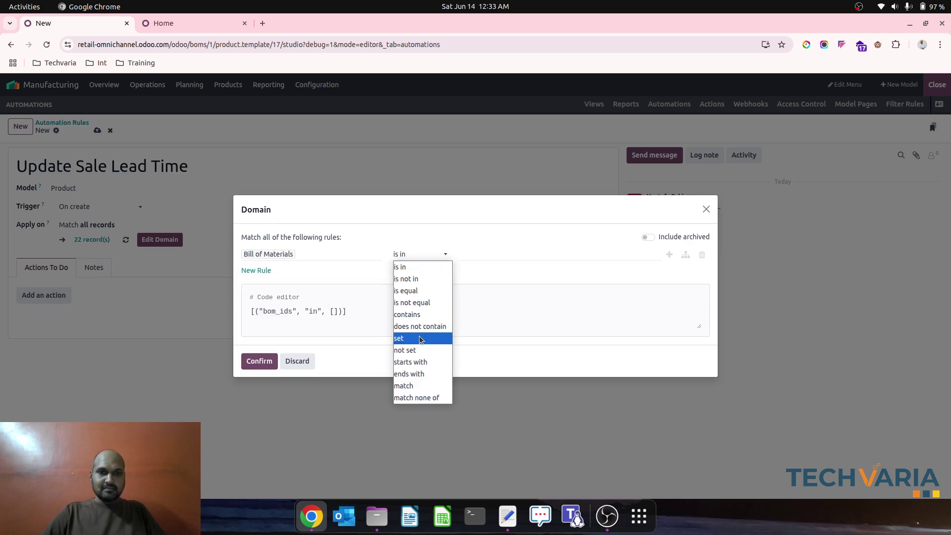
click(414, 334)
click(257, 368)
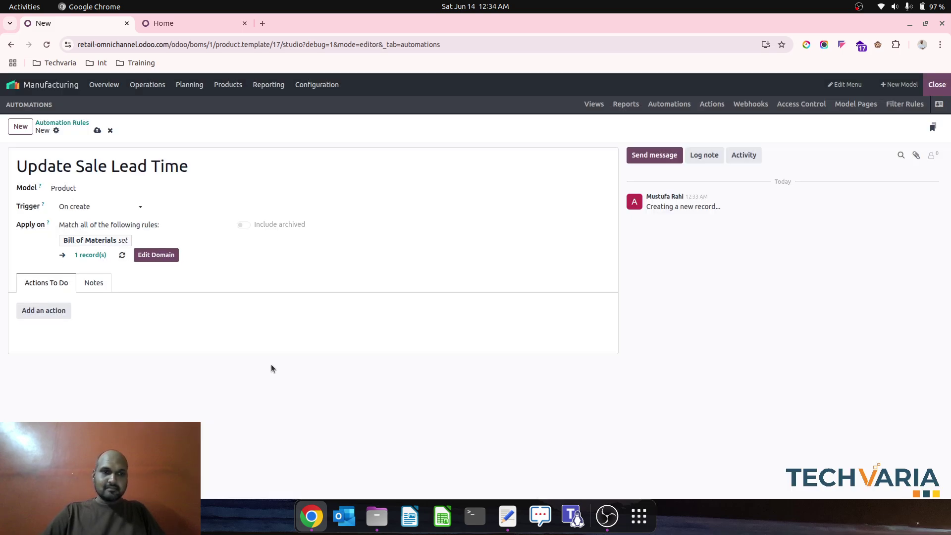
click(44, 310)
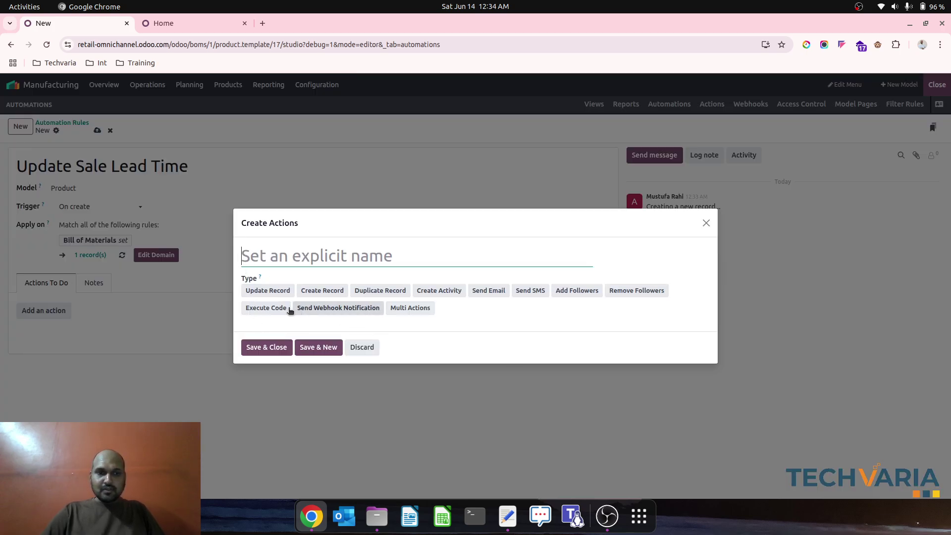
Step: Make the action Execute Code named 'Update Sale Lead Time', then switch to the Inventory app
click(270, 308)
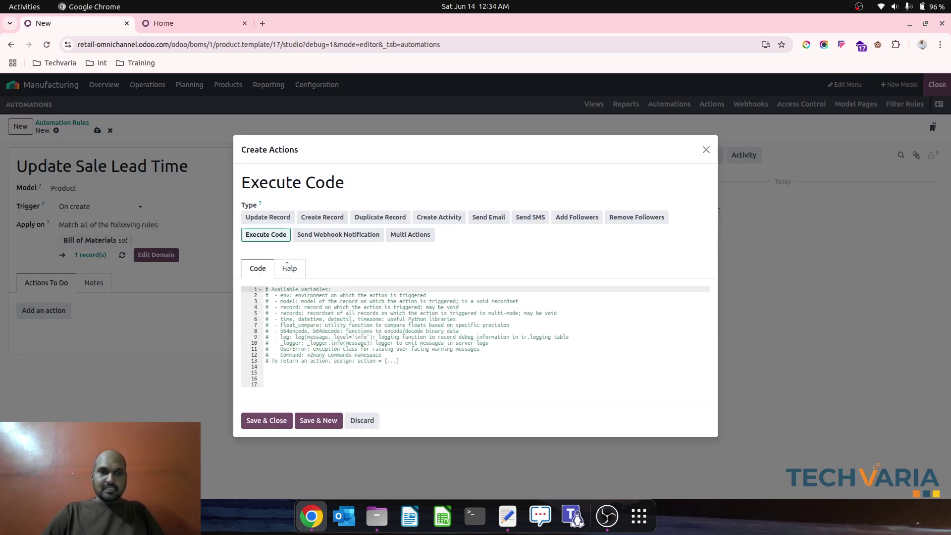
triple_click(322, 180)
text(Update )
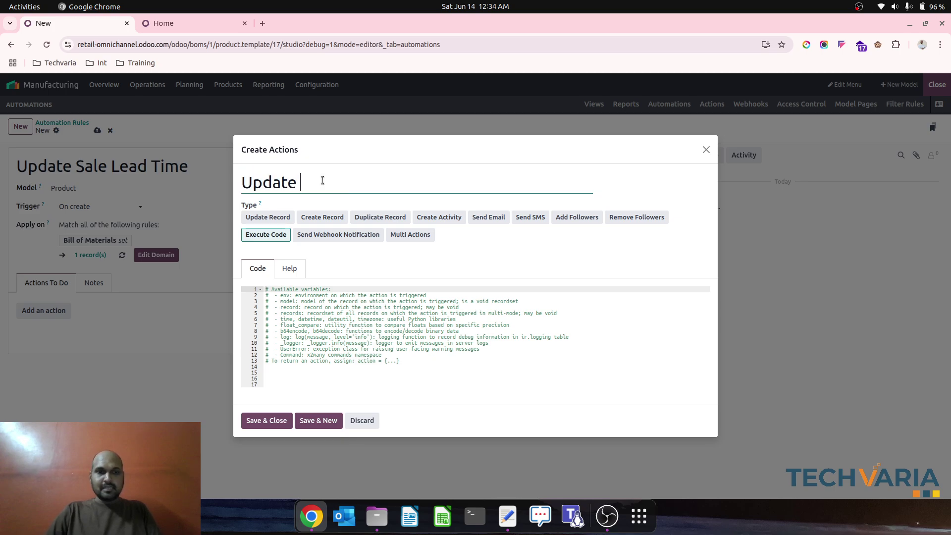
text(Sale Lead Time)
click(341, 372)
click(188, 23)
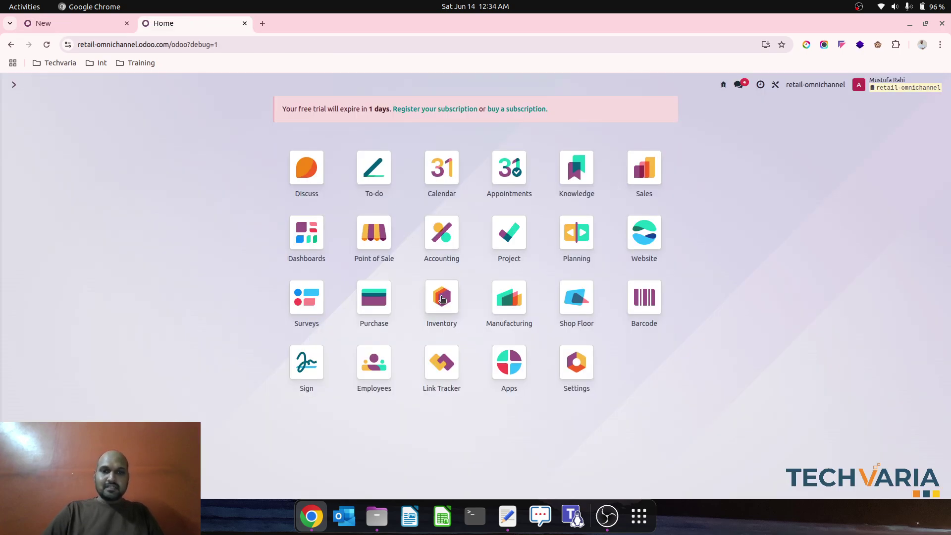
click(442, 297)
Step: Open the Finish Good product in Inventory and view its lead time fields
click(170, 85)
click(172, 105)
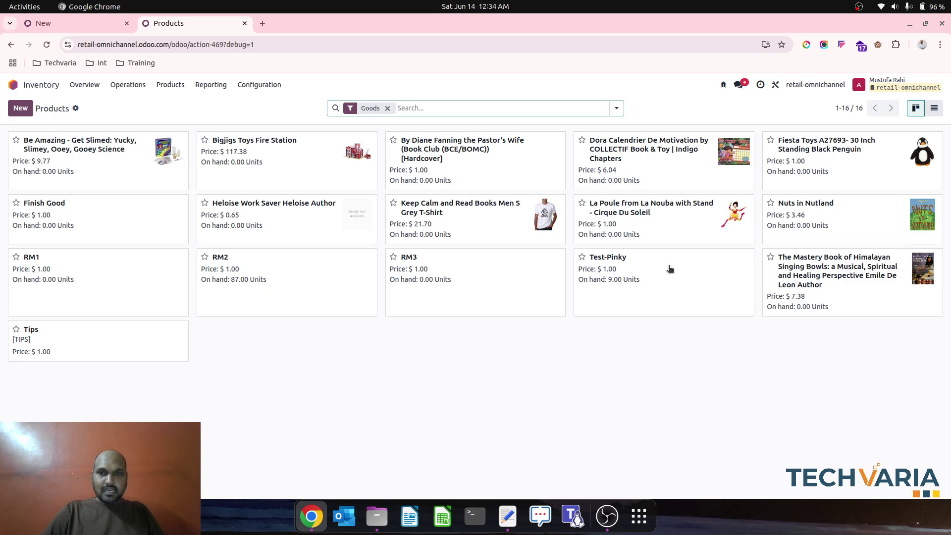
click(125, 213)
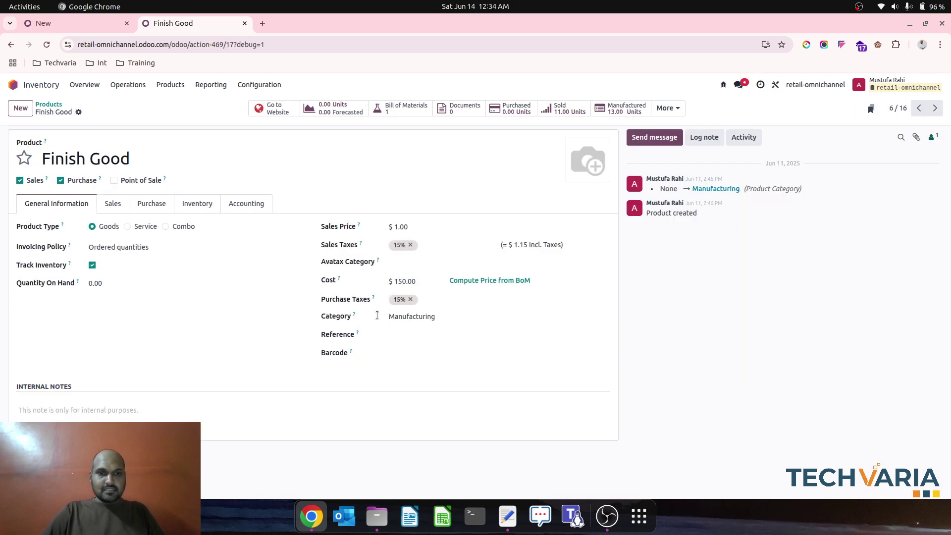
click(196, 205)
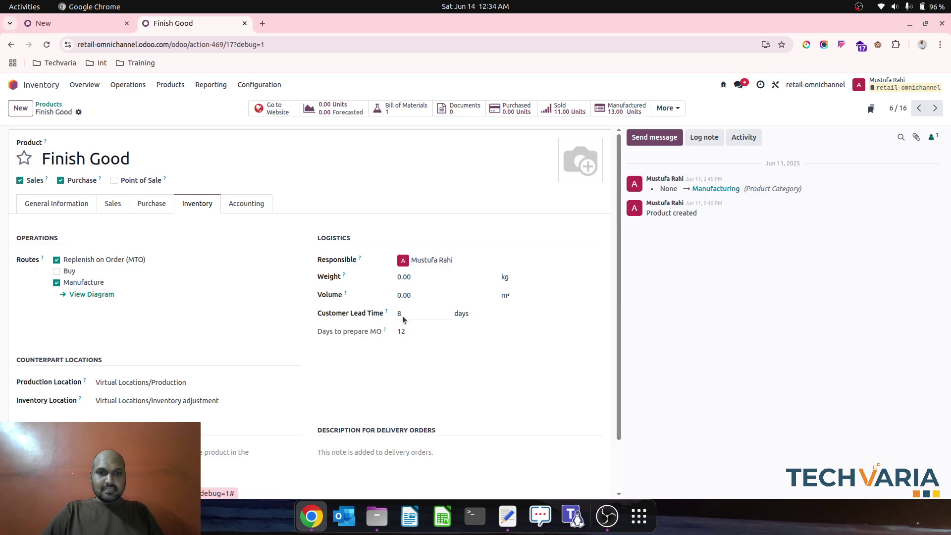
Step: Switch to the text editor holding the record['sale_delay'] code line
mouse_move(386, 313)
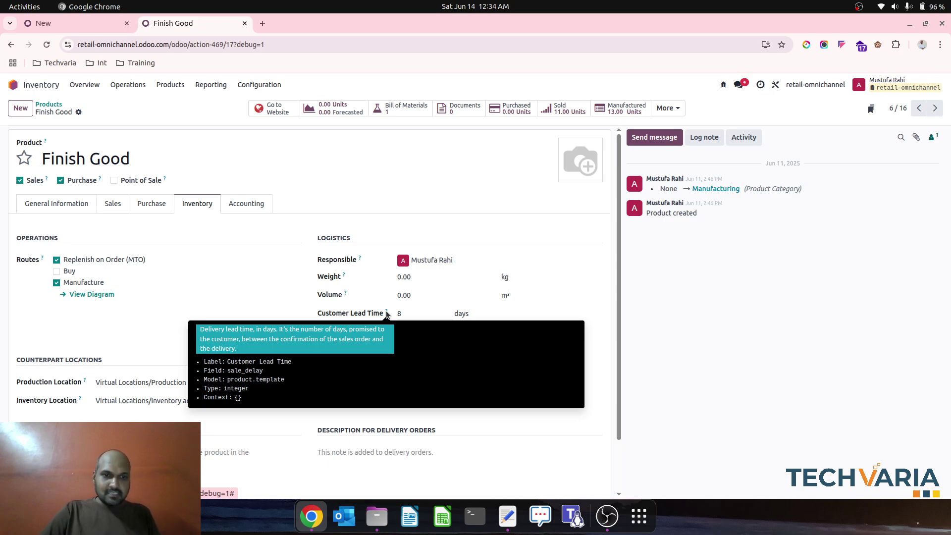
mouse_move(385, 331)
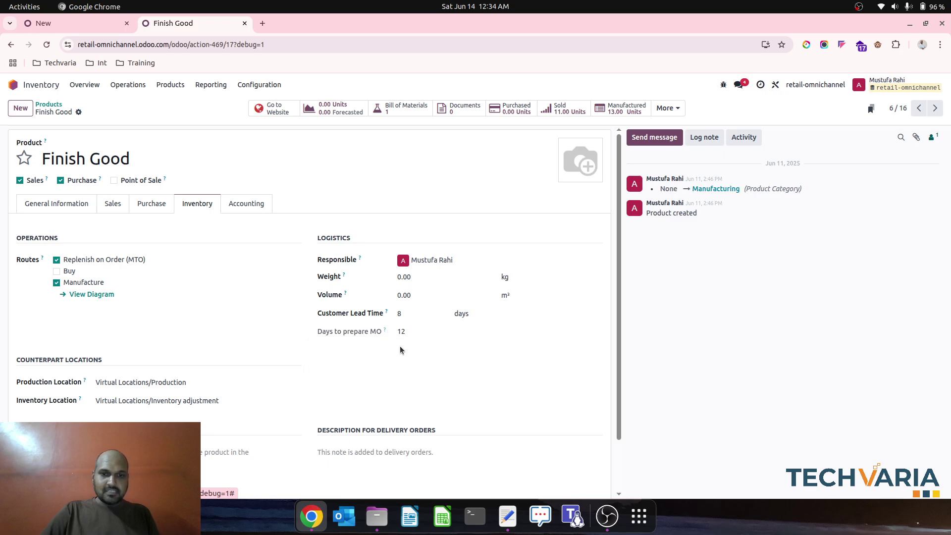
click(510, 518)
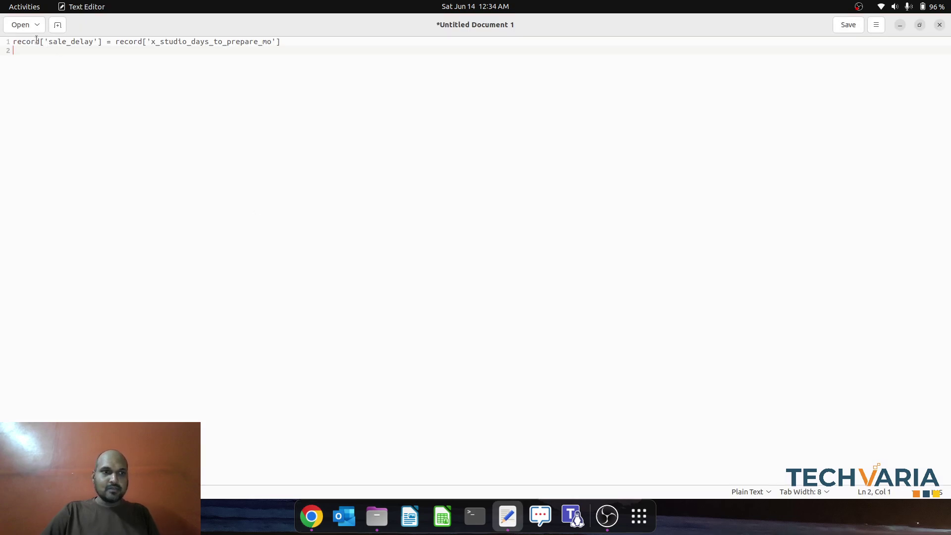
Step: Copy the full sale_delay code line and return to the automation action tab in Chrome
drag(14, 38, 96, 35)
click(109, 42)
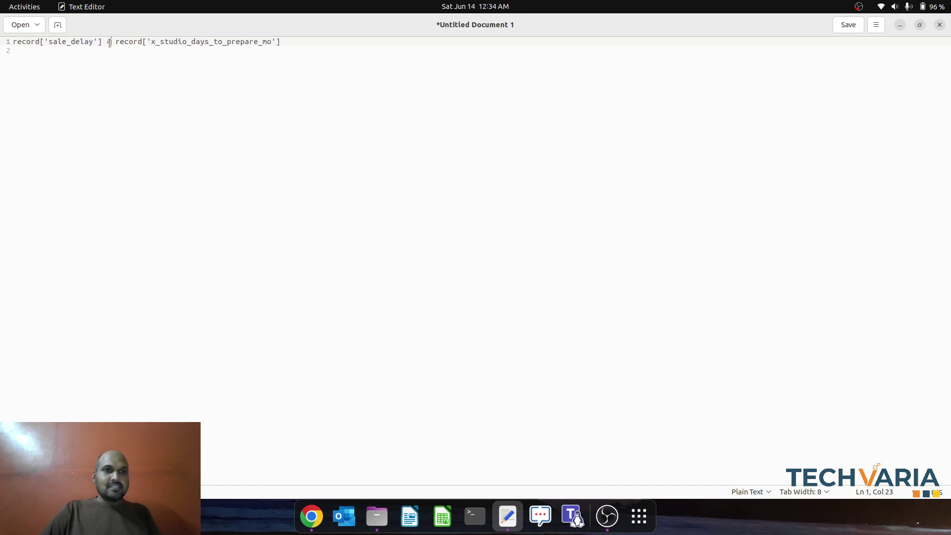
triple_click(14, 41)
key(ctrl+c)
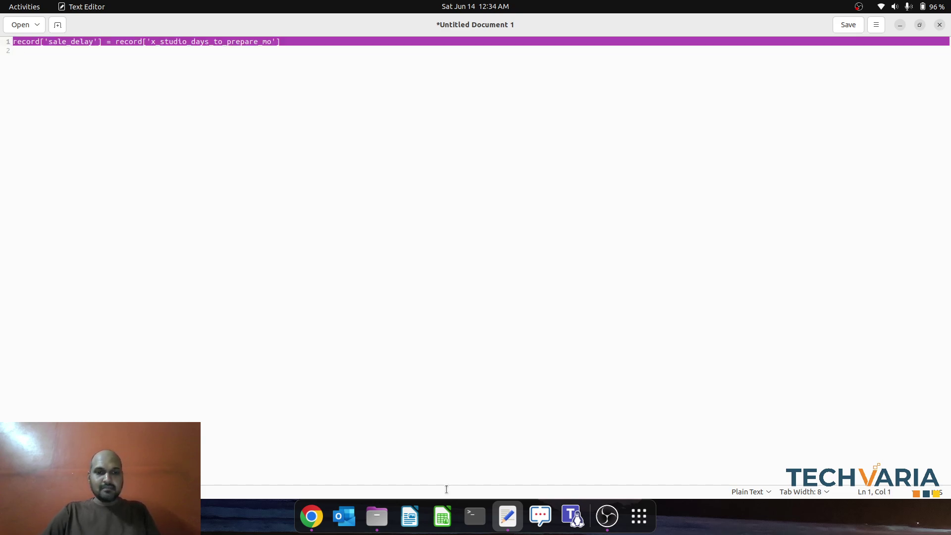
click(311, 516)
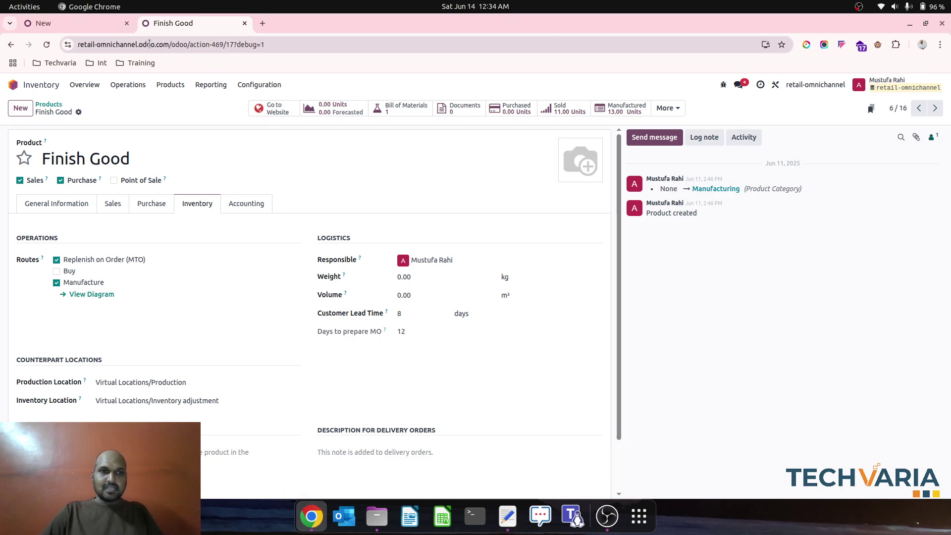
key(ctrl+Page_Up)
Step: Paste the sale_delay code into the Execute Code action and save the new rule
key(ctrl+v)
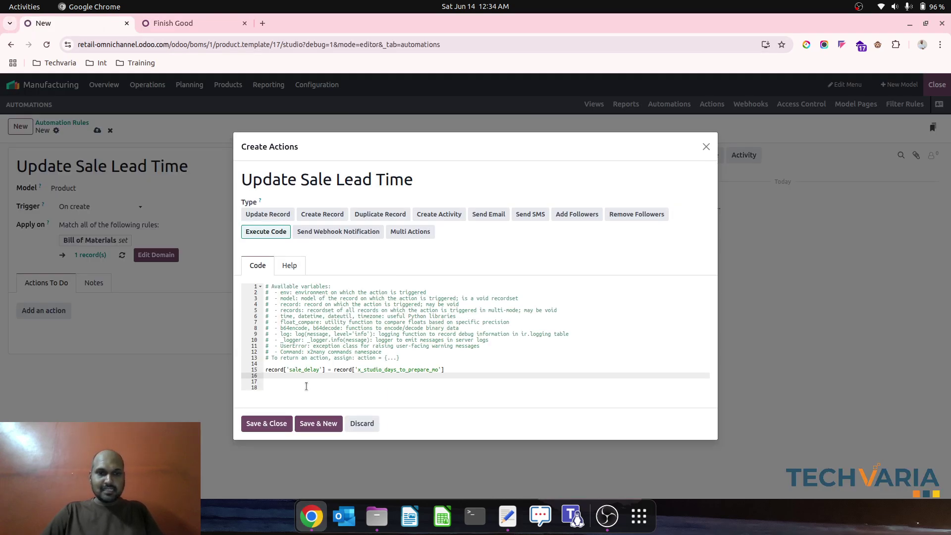
click(257, 420)
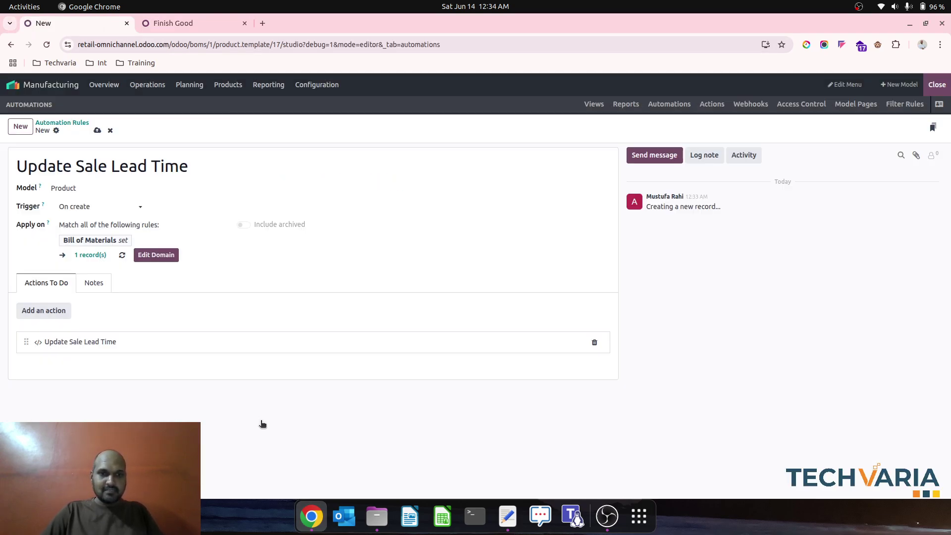
click(97, 131)
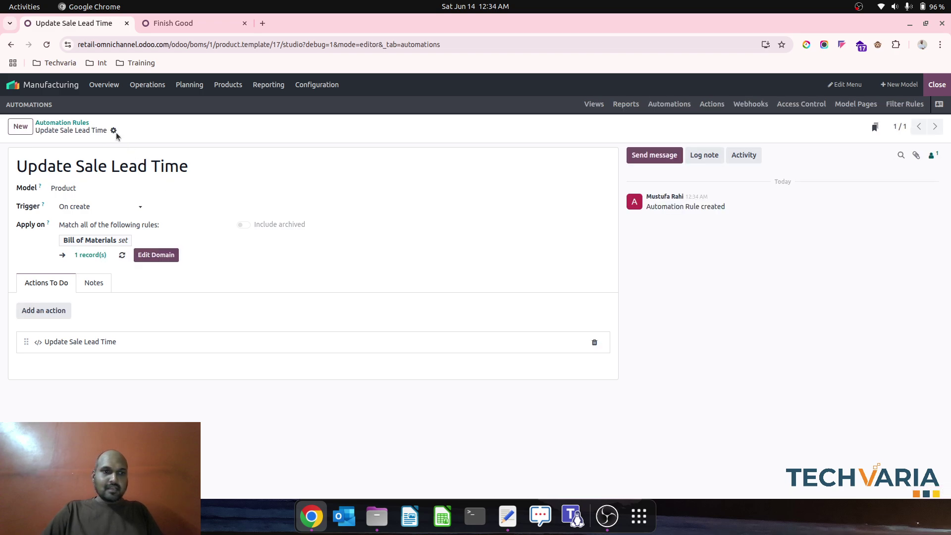
Step: Set the rule's trigger to On create and edit and save it
click(110, 210)
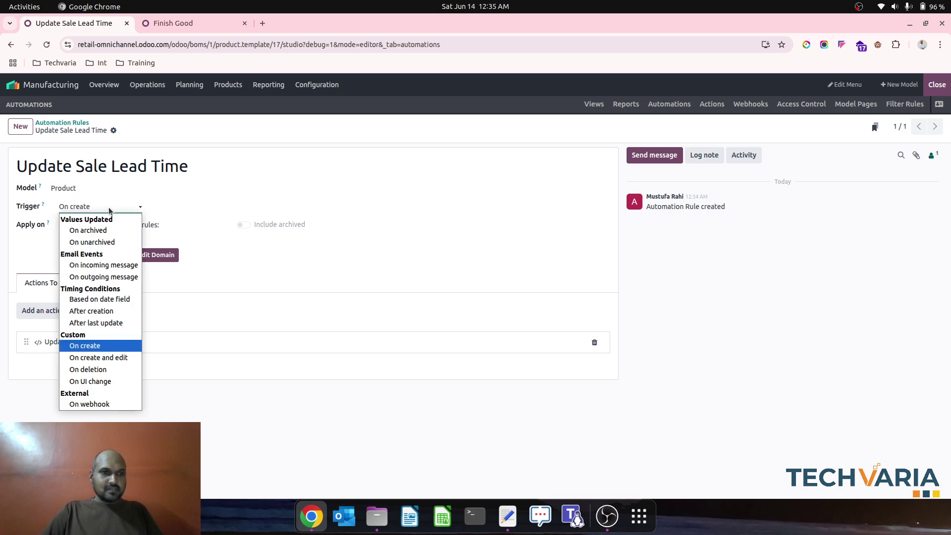
click(111, 358)
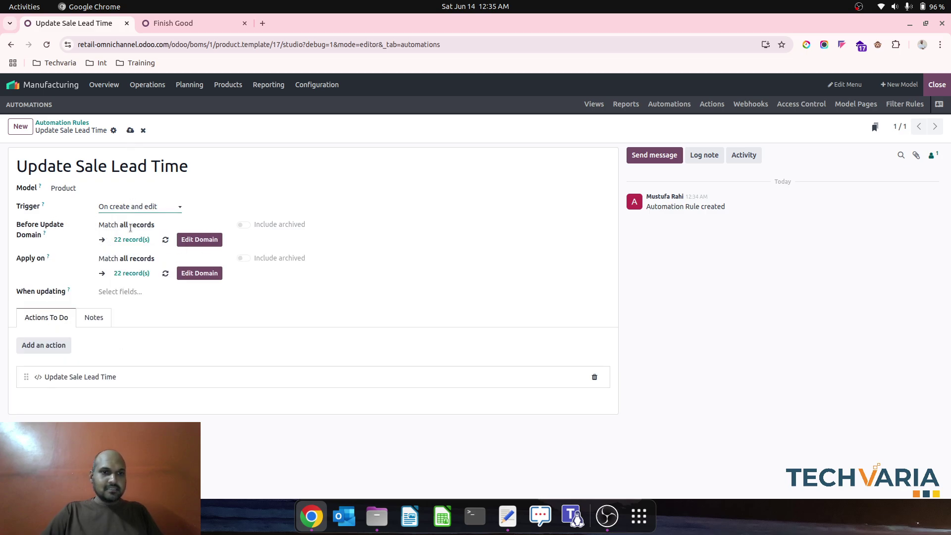
click(151, 207)
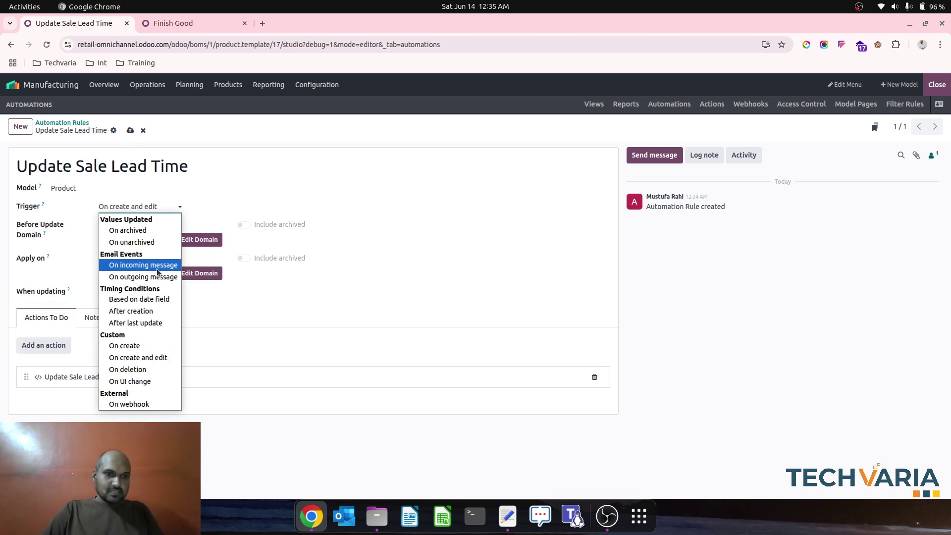
click(160, 311)
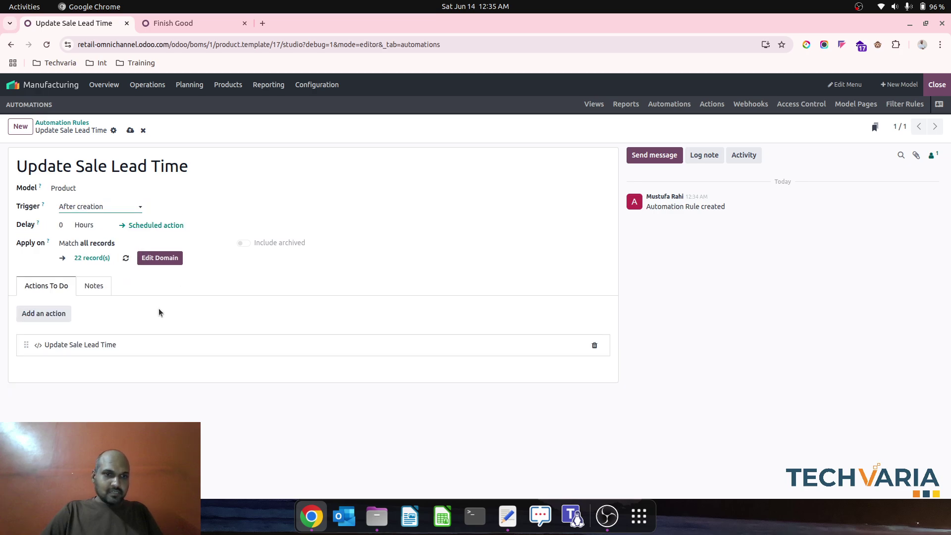
click(135, 211)
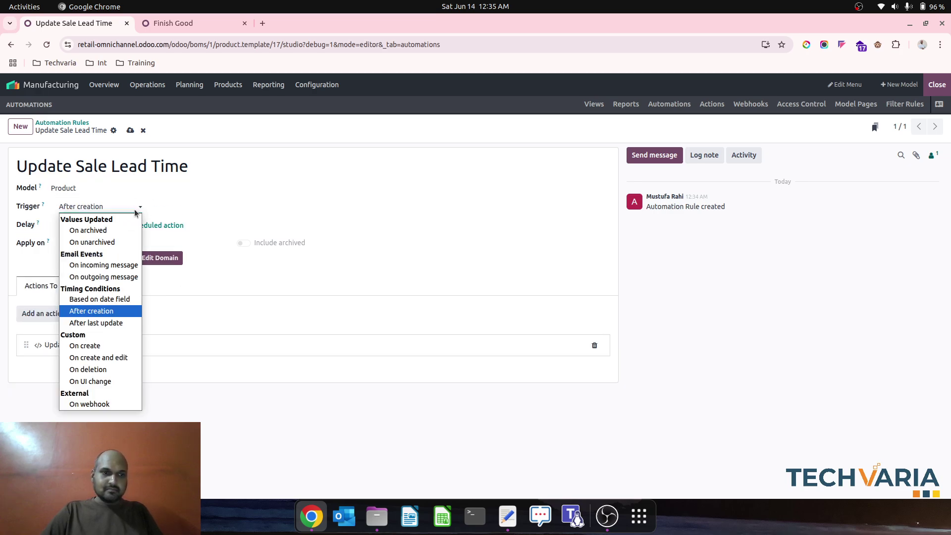
click(114, 357)
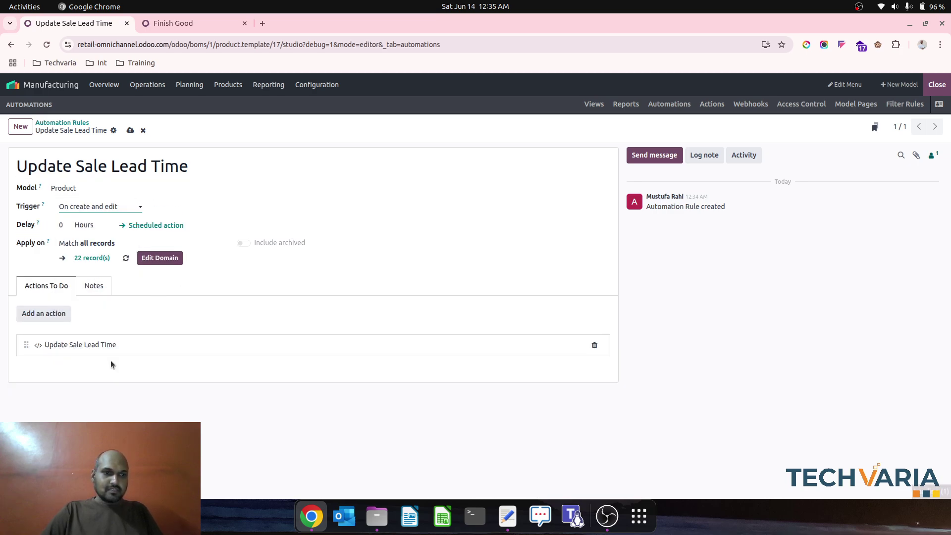
click(130, 131)
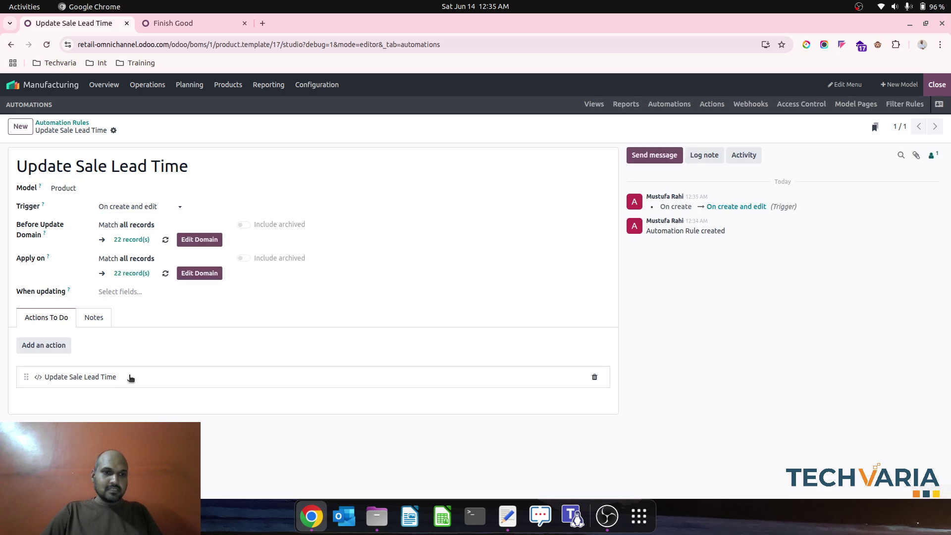
Step: Recheck the Update Sale Lead Time code action and go back to the Automation Rules list
click(128, 378)
click(254, 420)
click(69, 122)
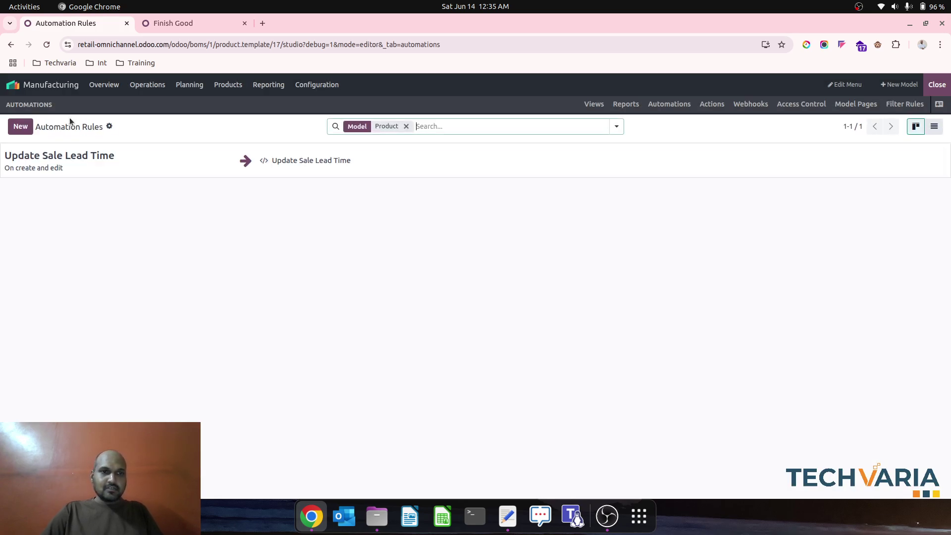
Step: Create a contextual action for the Update Sale Lead Time server action, then exit Studio
click(711, 103)
click(718, 107)
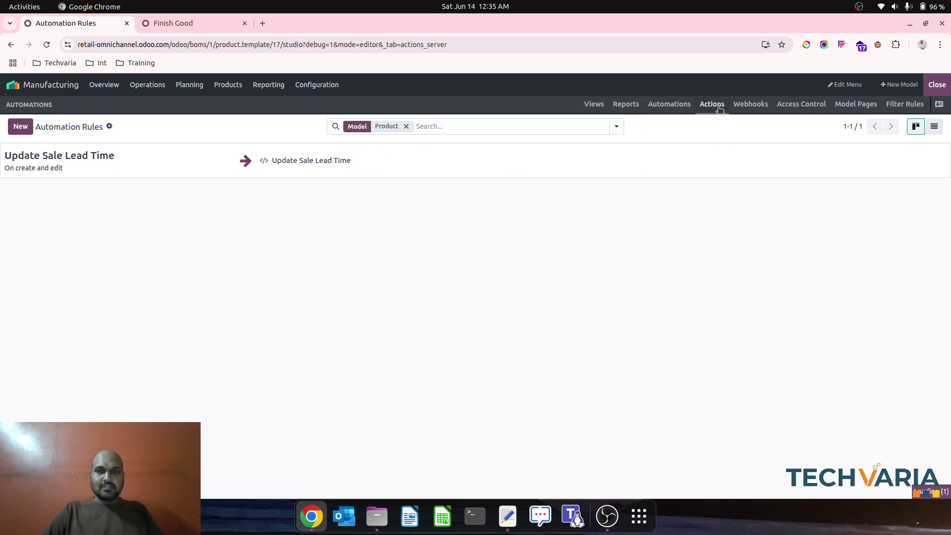
click(308, 176)
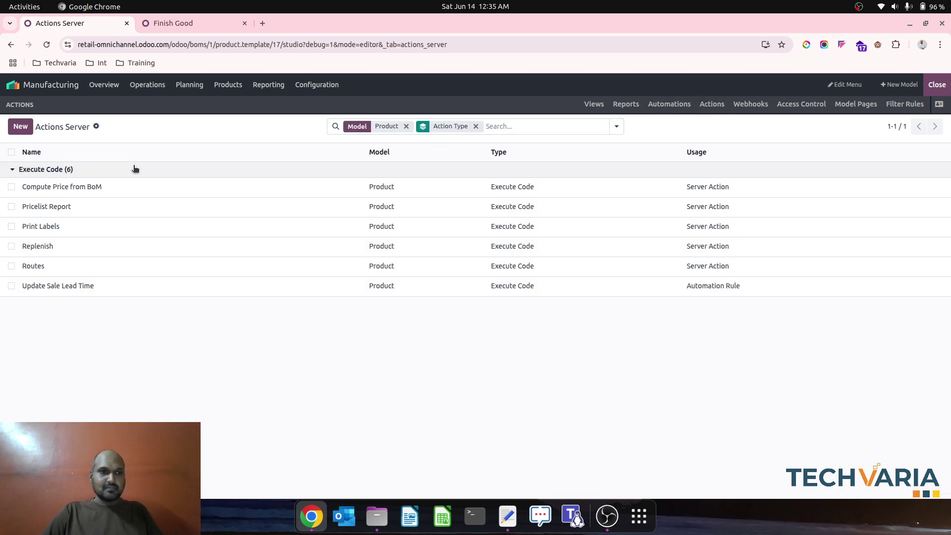
click(11, 286)
click(26, 288)
click(77, 155)
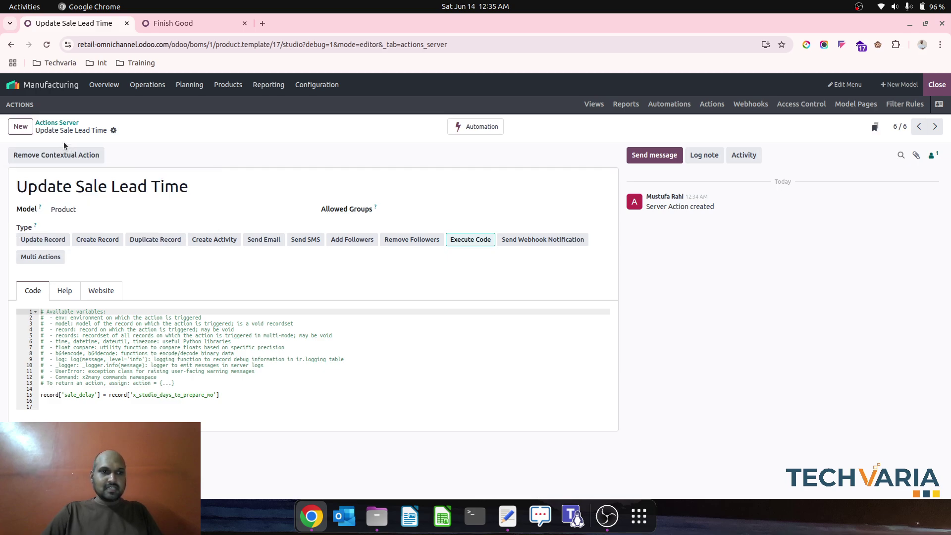
click(56, 122)
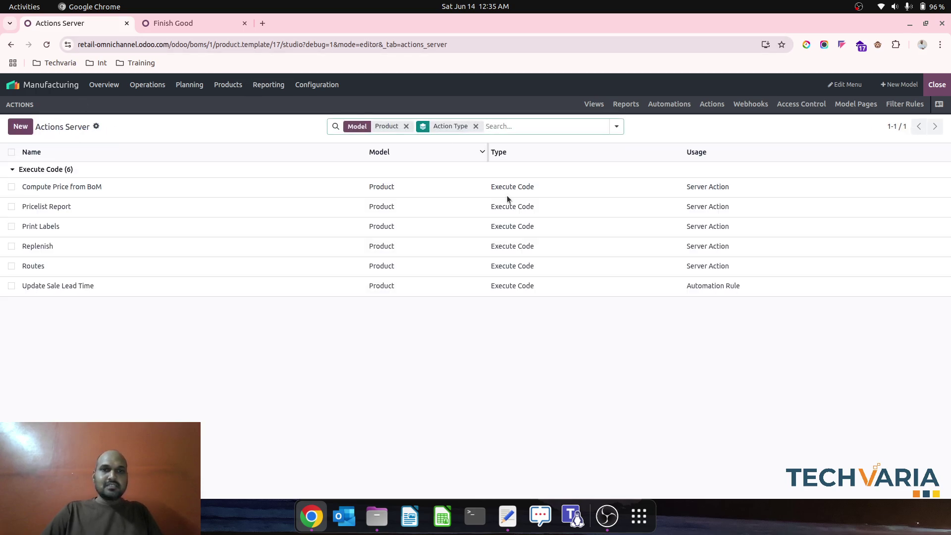
click(937, 84)
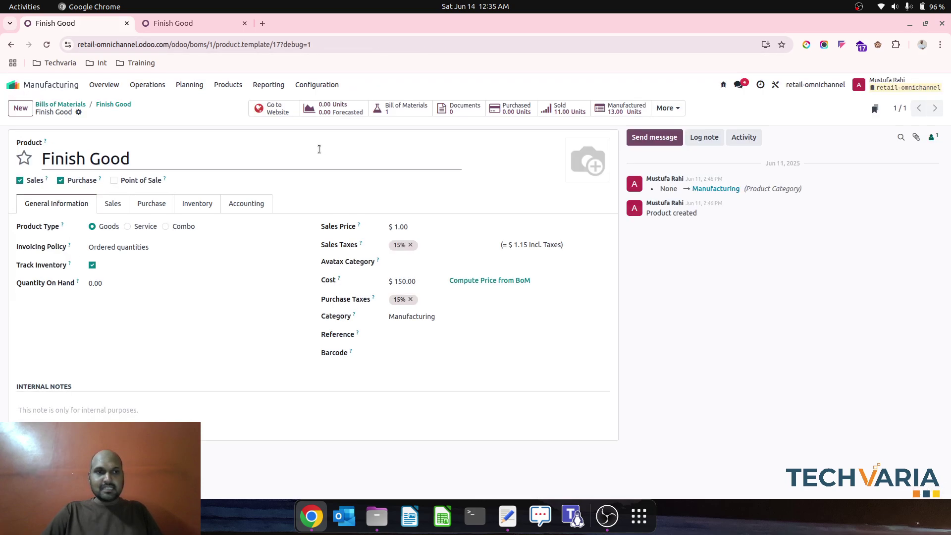
Step: Run Update Sale Lead Time on Finish Good, giving it a 12-day Customer Lead Time
click(78, 113)
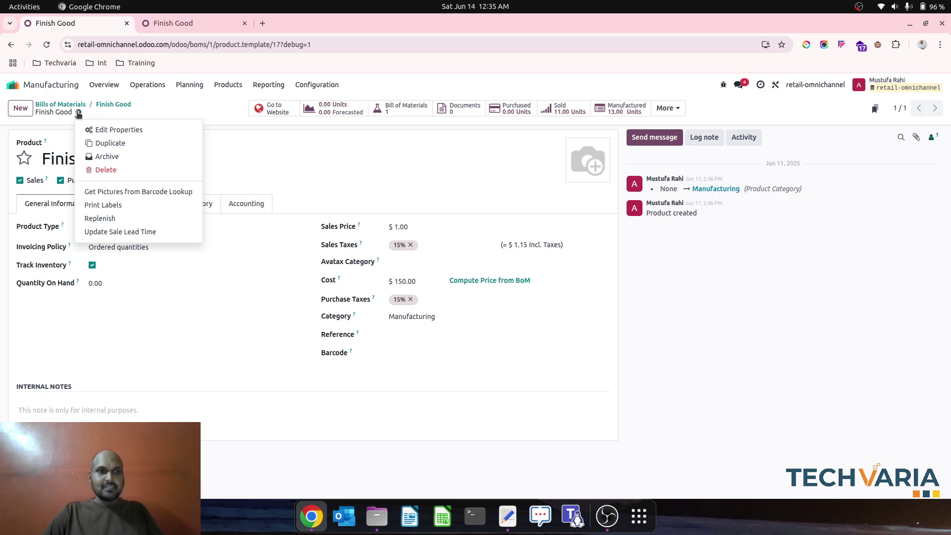
click(254, 172)
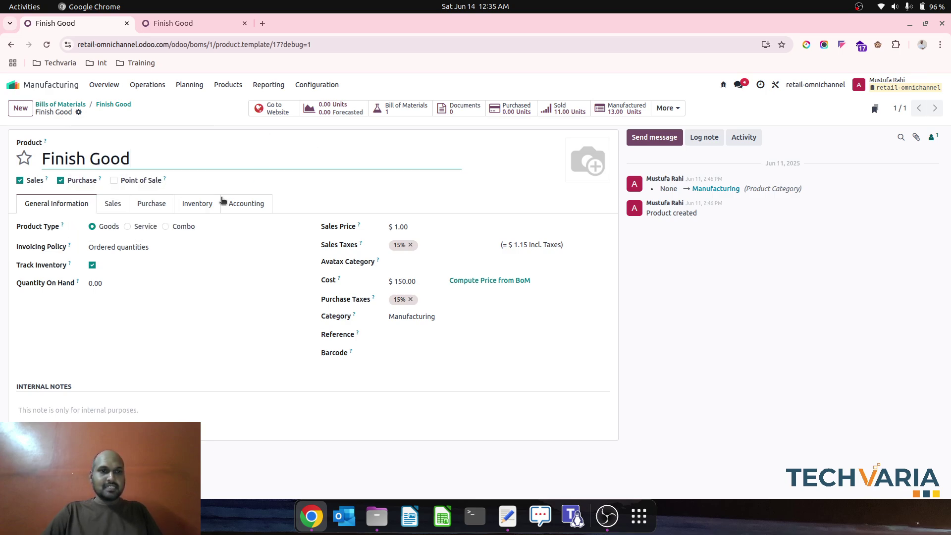
click(224, 203)
click(211, 208)
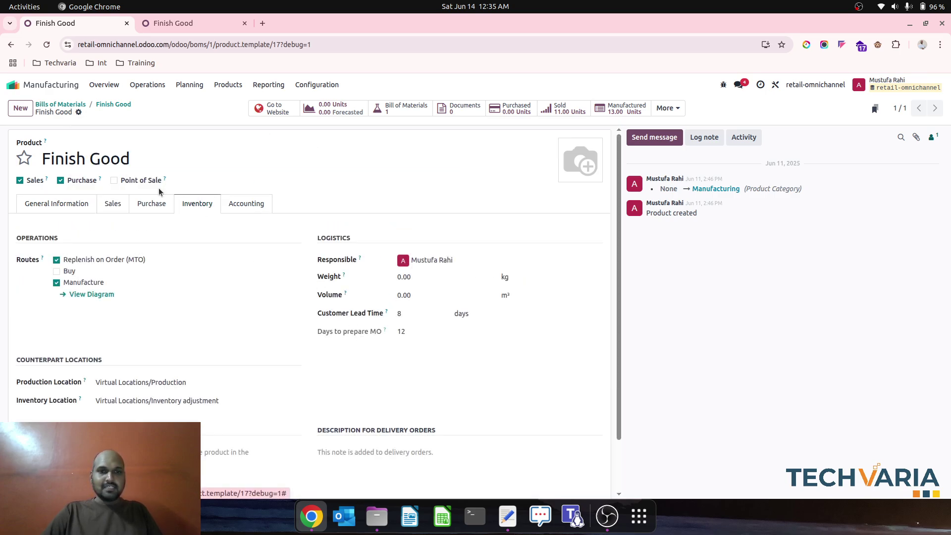
click(79, 113)
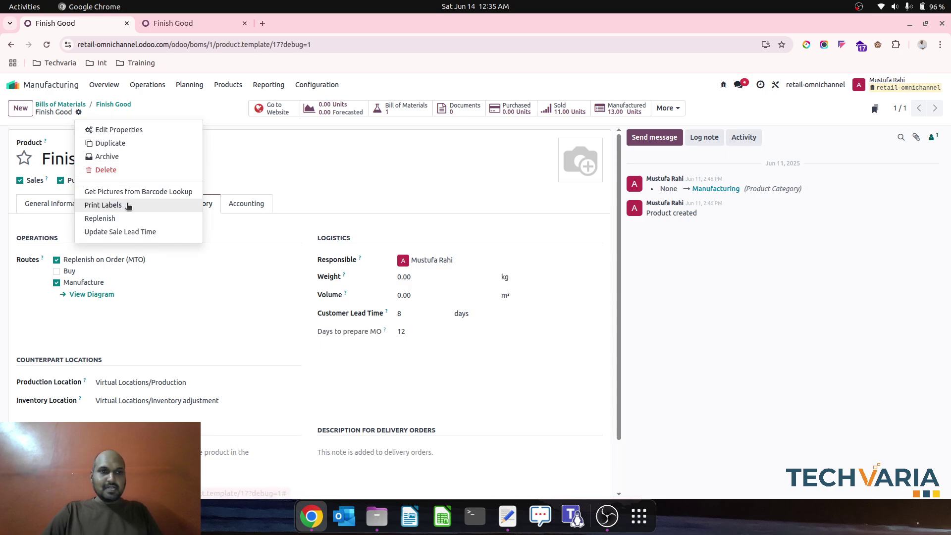
click(135, 232)
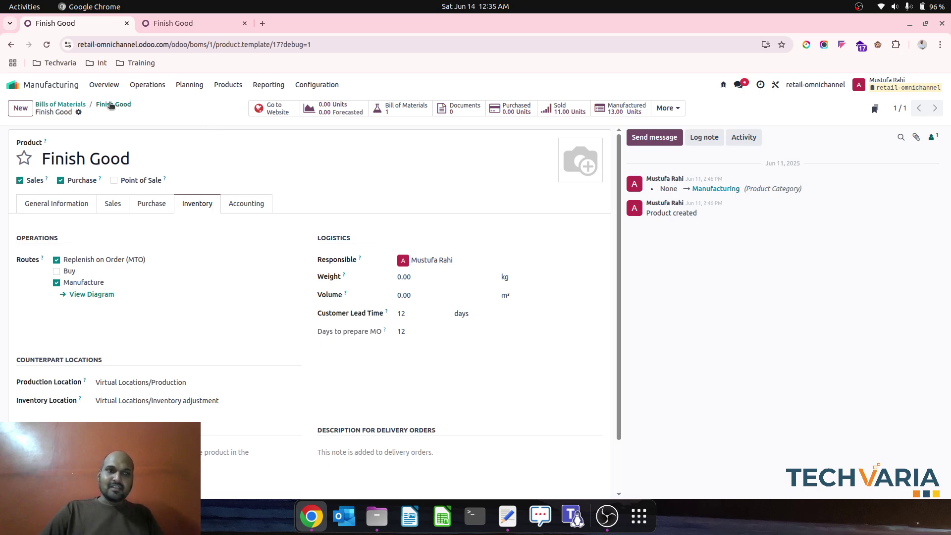
click(58, 88)
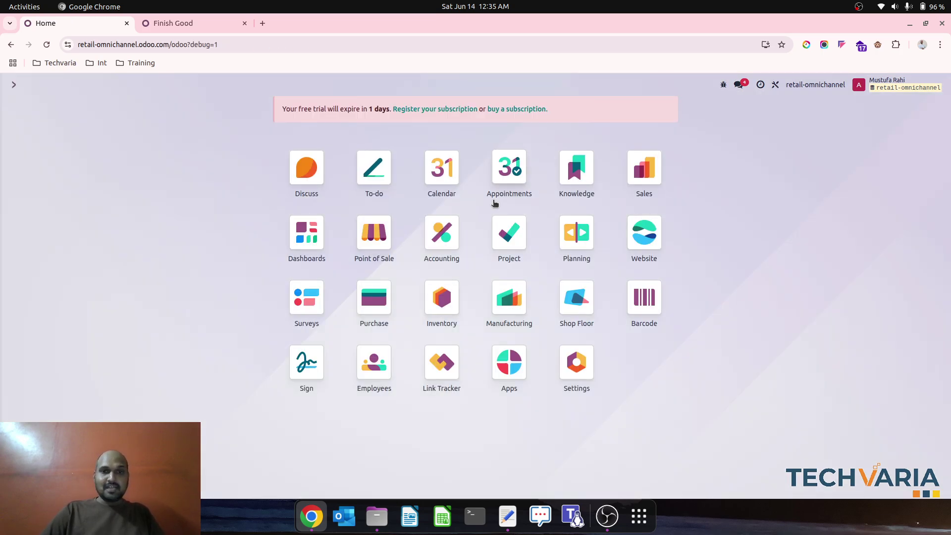
Step: Create a Sales quotation for Finish Good and check its expected delivery of 06/26/2025
click(639, 171)
click(20, 108)
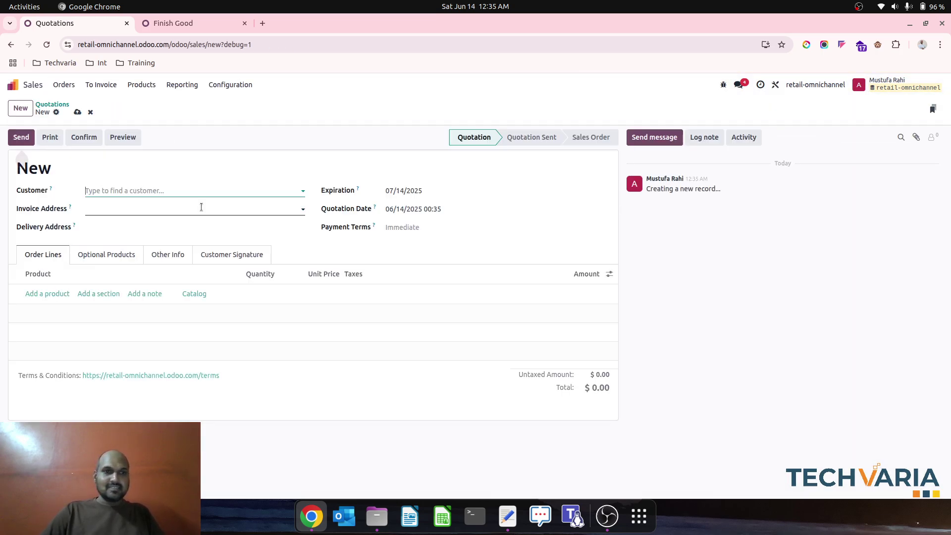
click(169, 194)
click(119, 208)
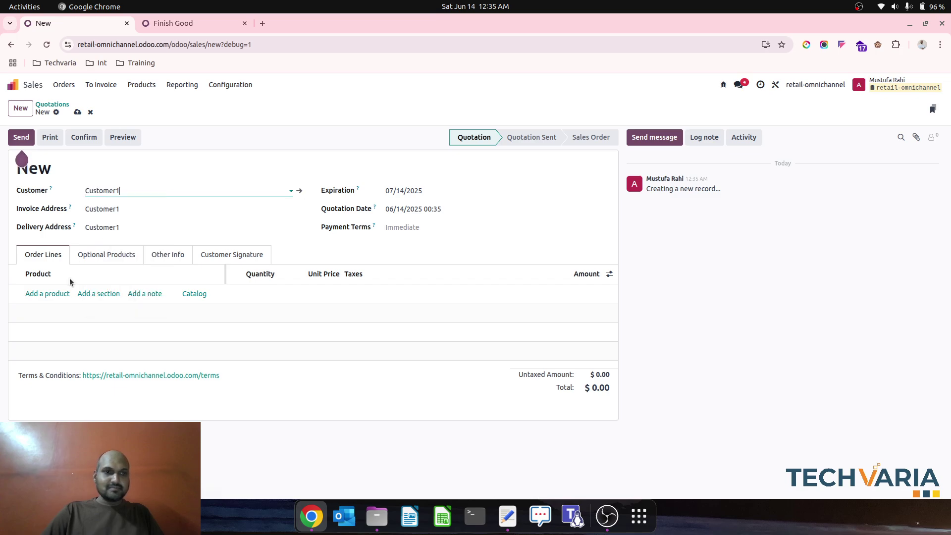
click(63, 297)
text(fini)
click(69, 310)
click(283, 294)
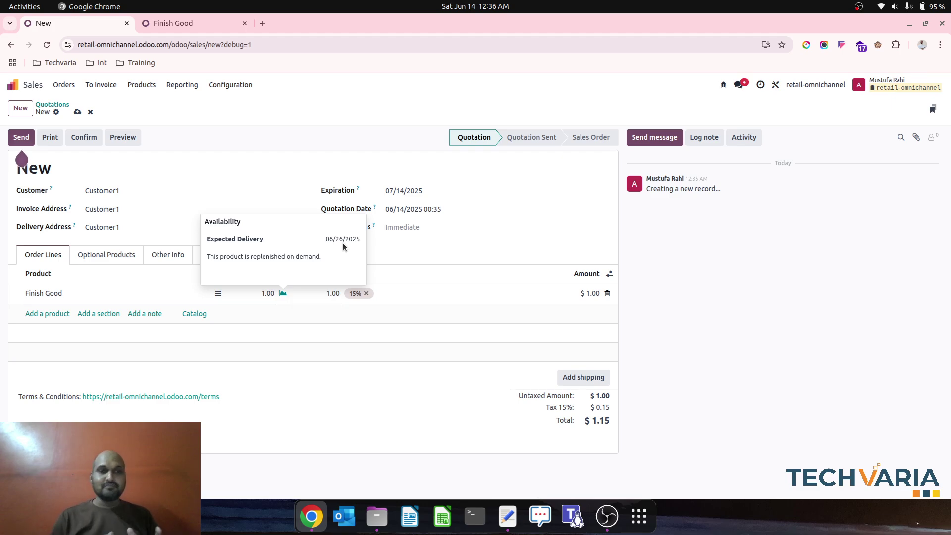
click(297, 182)
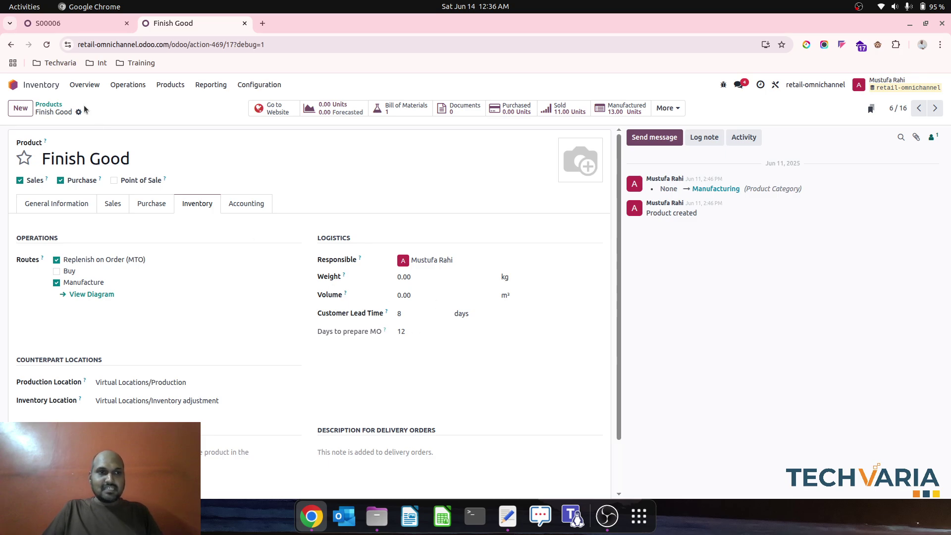
Step: Reload Finish Good to confirm 12-day Customer Lead Time, then open Inventory Settings
click(46, 45)
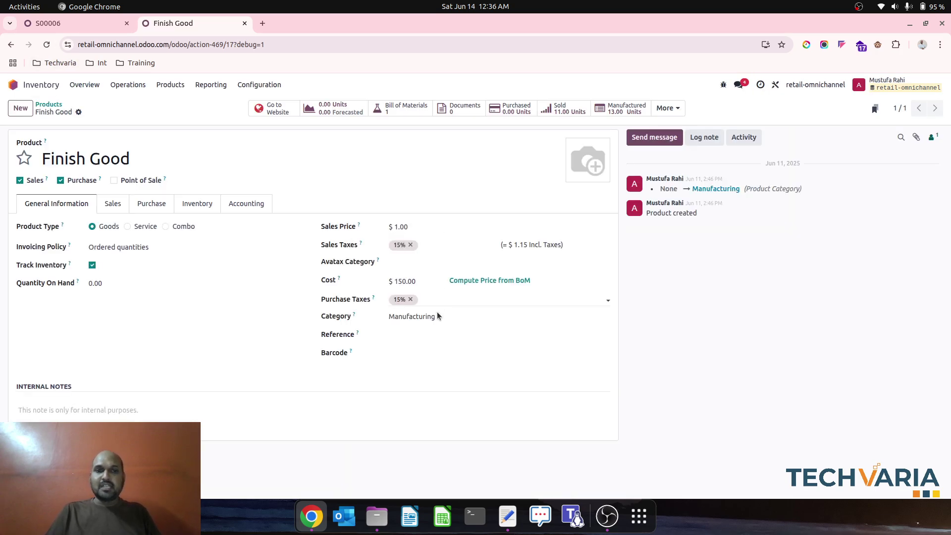
click(207, 206)
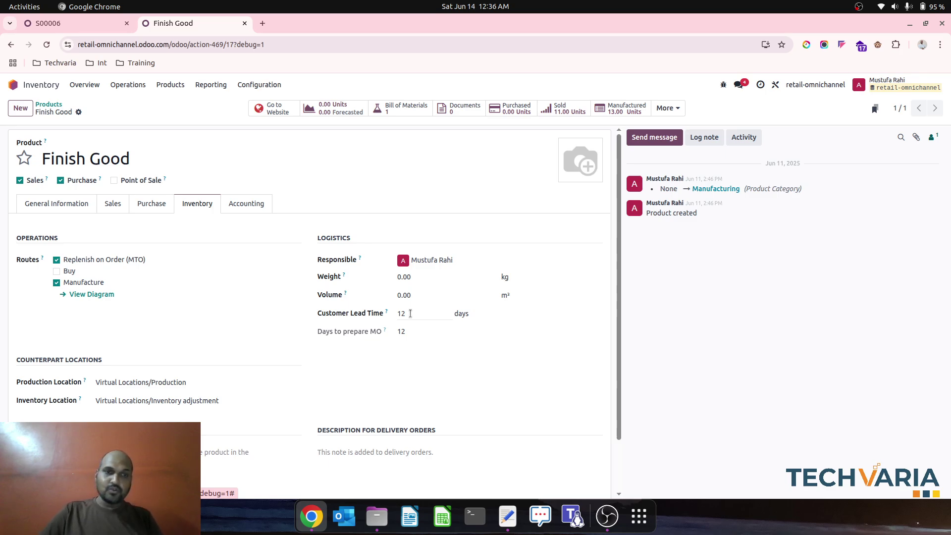
click(260, 85)
click(264, 100)
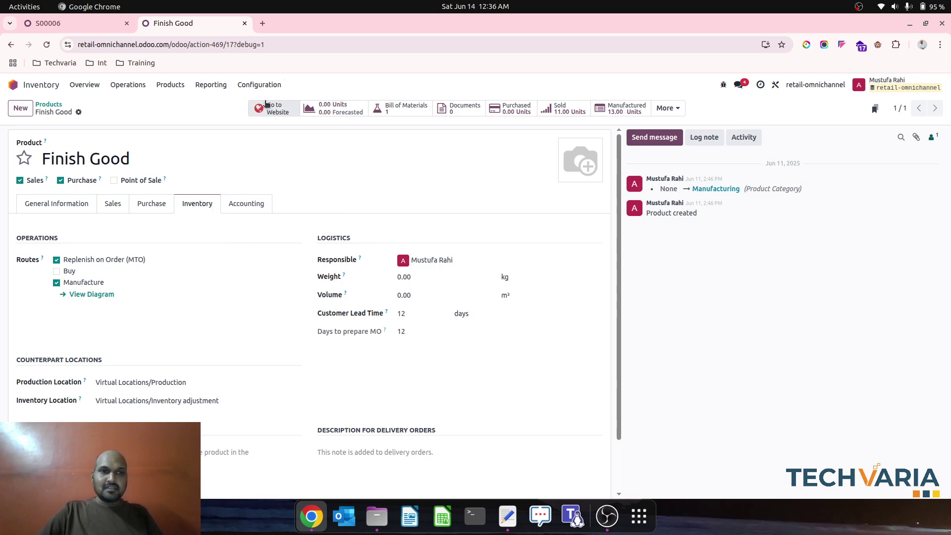
scroll(307, 222, down, 10)
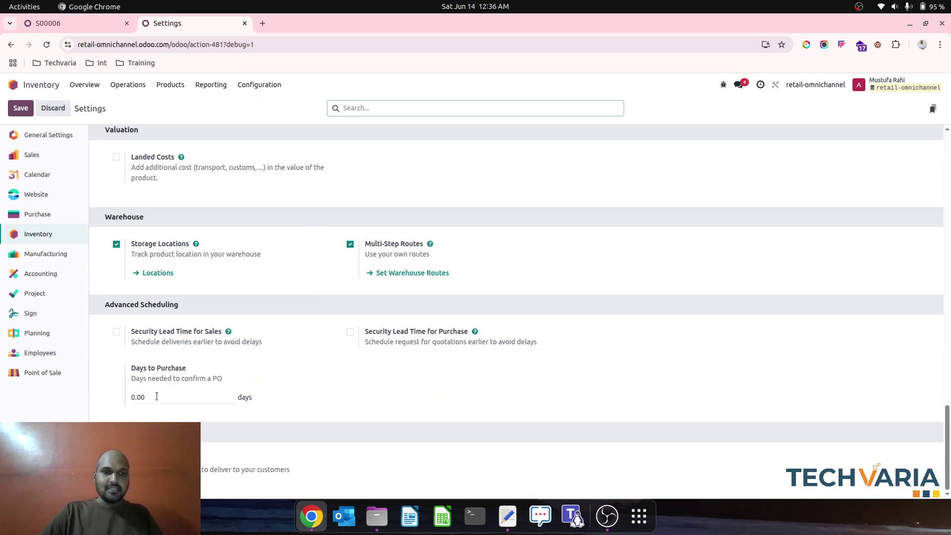
Step: Set Days to Purchase to 1.00 under Advanced Scheduling and save the settings
click(163, 393)
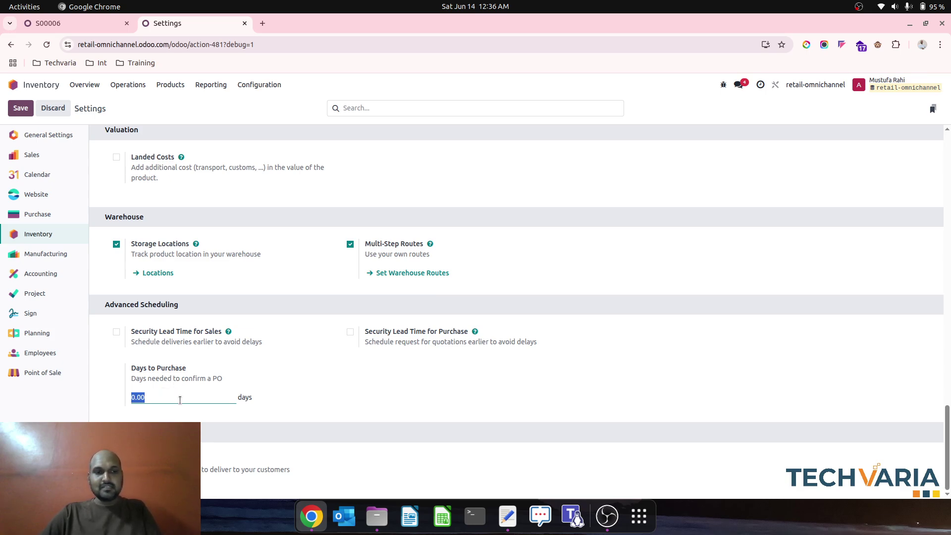
click(20, 108)
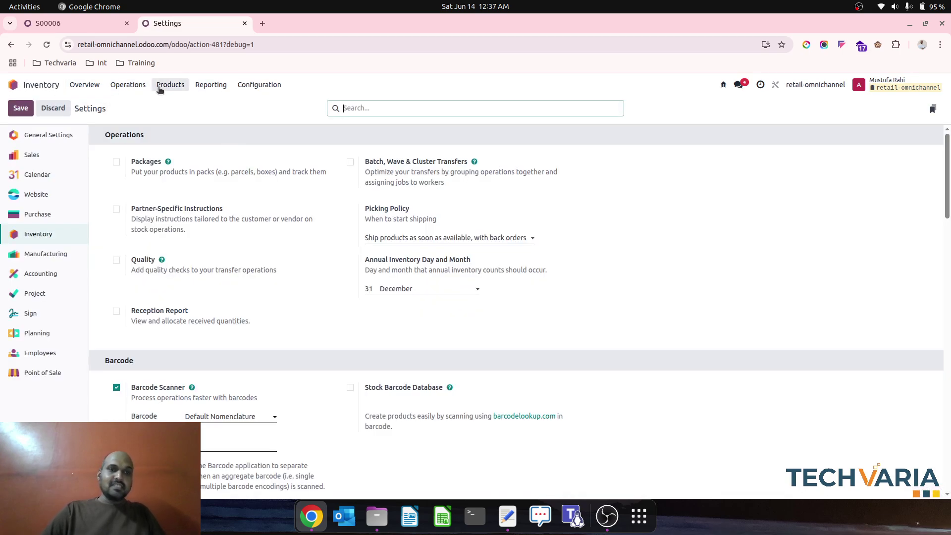
click(13, 85)
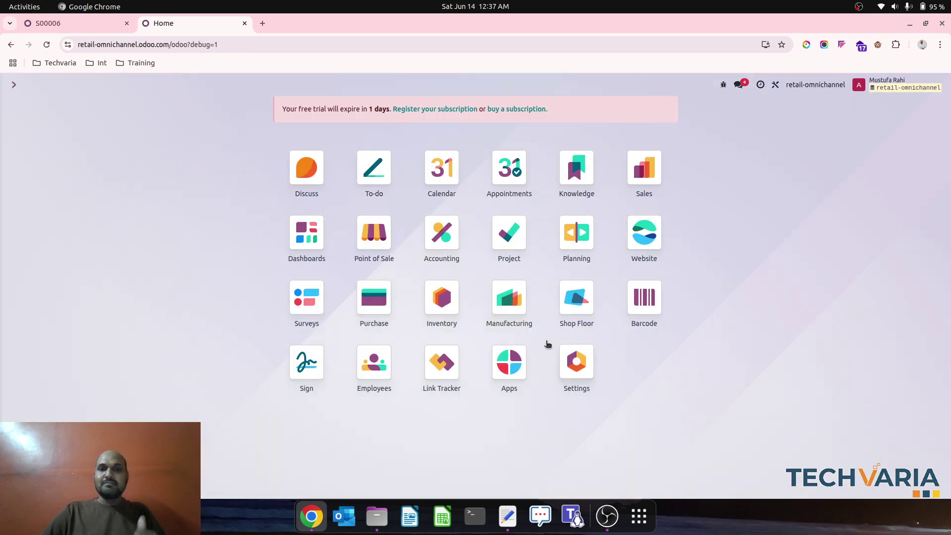
Step: Open the Finish Good bill of materials and recompute its Days to prepare MO to 13
click(510, 317)
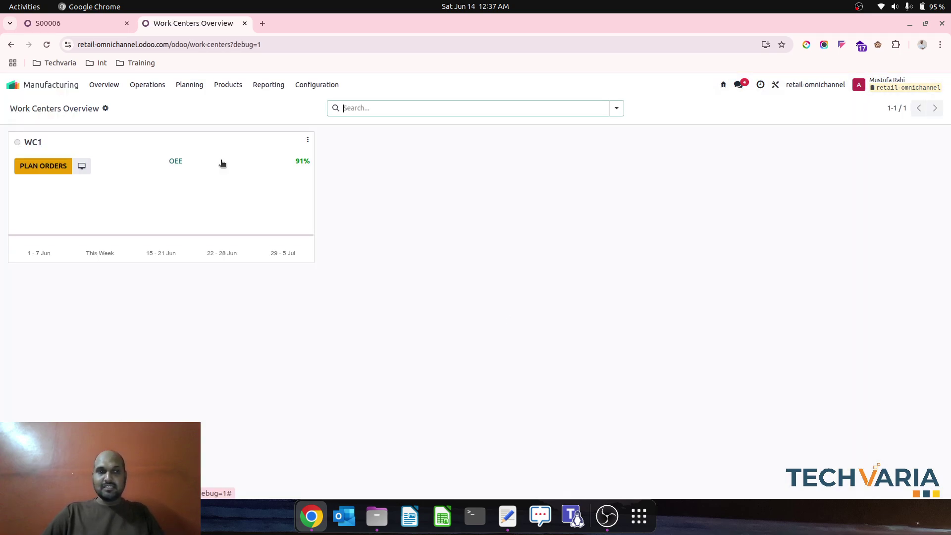
click(228, 85)
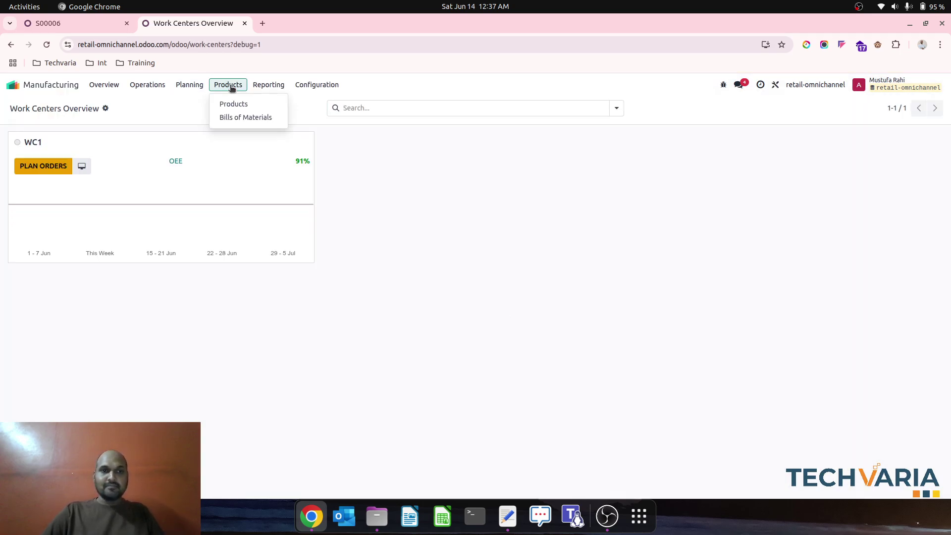
click(243, 117)
click(201, 150)
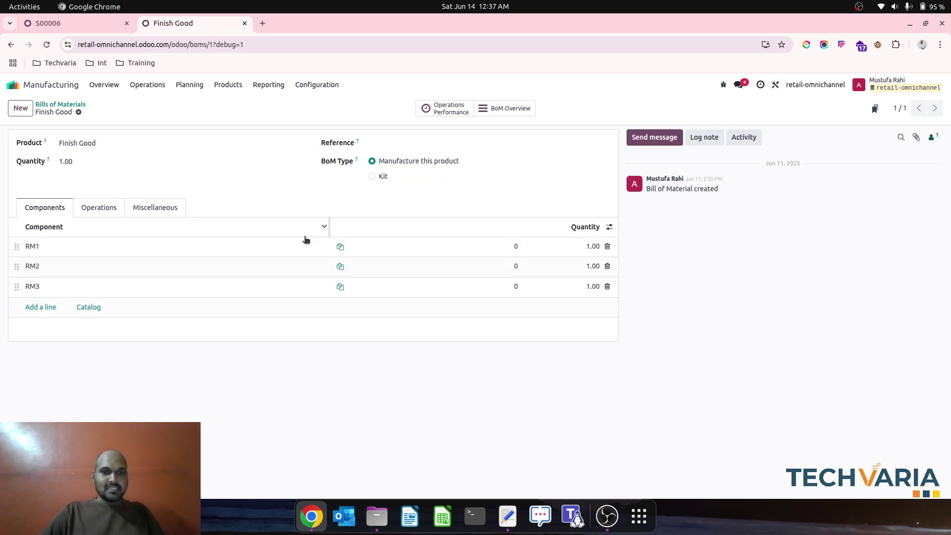
click(182, 214)
click(496, 286)
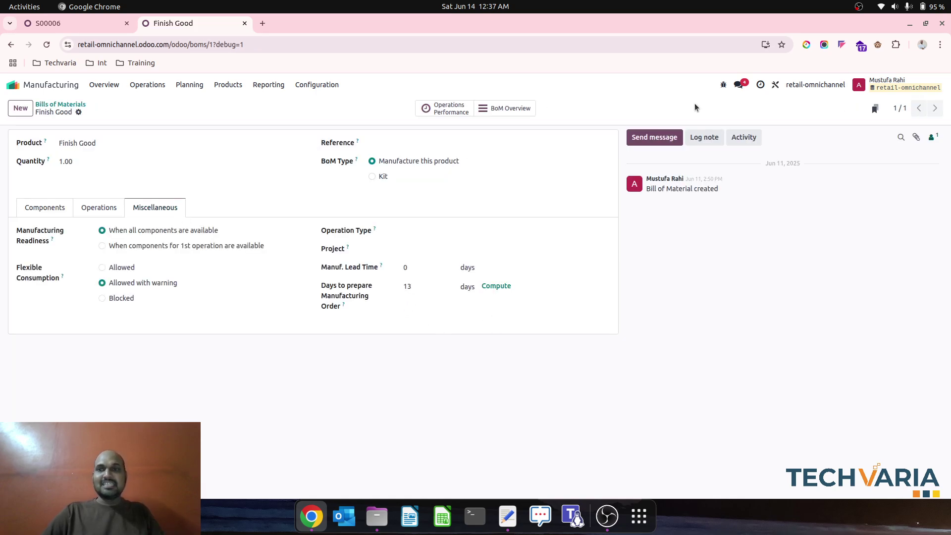
Step: Show forecast lead times in the Finish Good BoM overview, then open component RM1
click(496, 108)
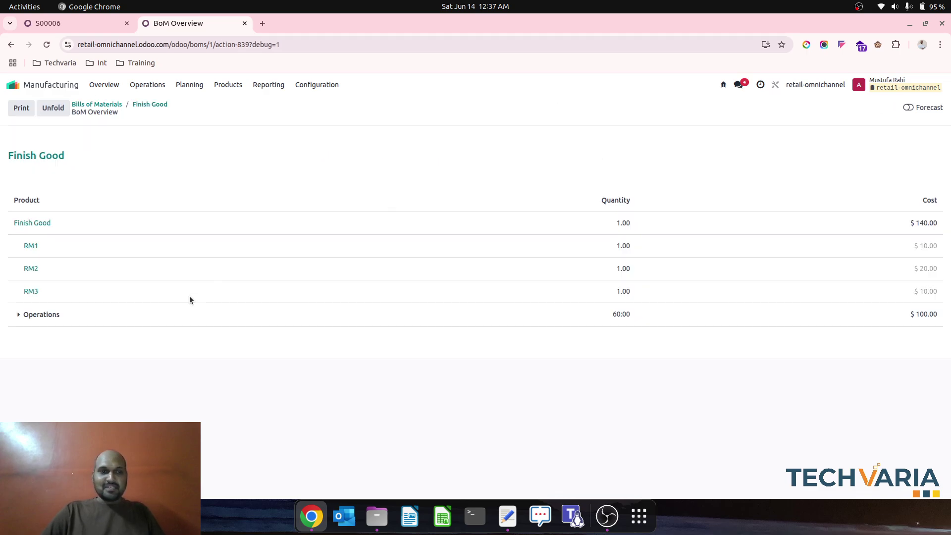
click(18, 314)
click(909, 108)
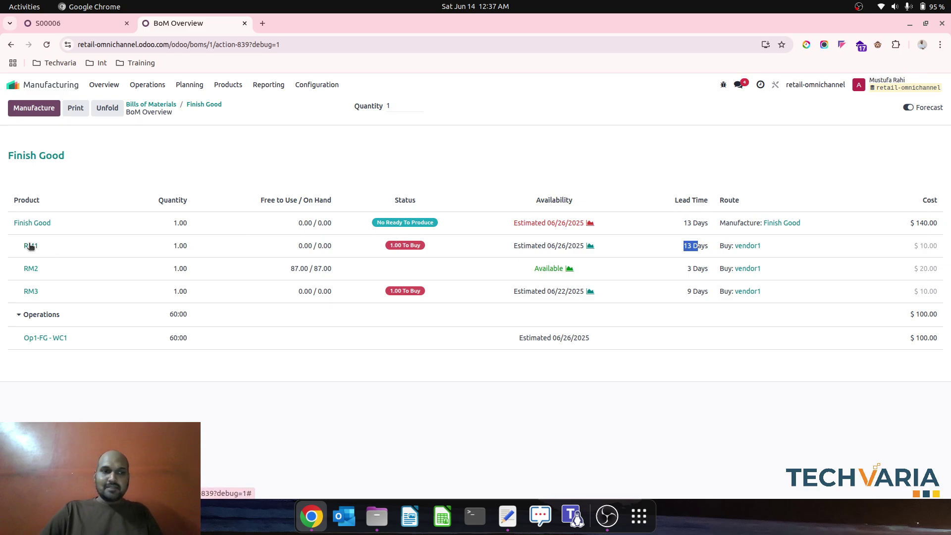
click(99, 236)
click(204, 207)
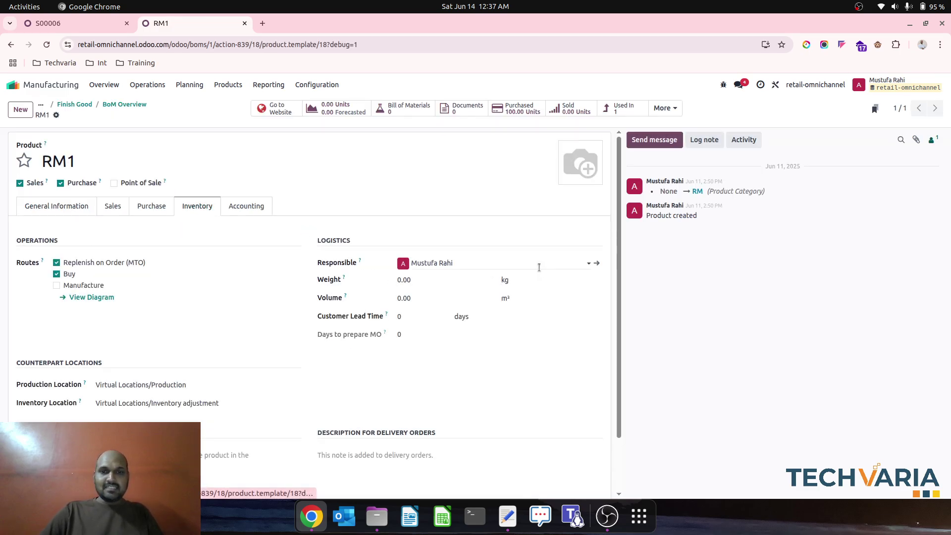
Step: Review RM1's purchase, inventory routes and general information tabs
click(152, 206)
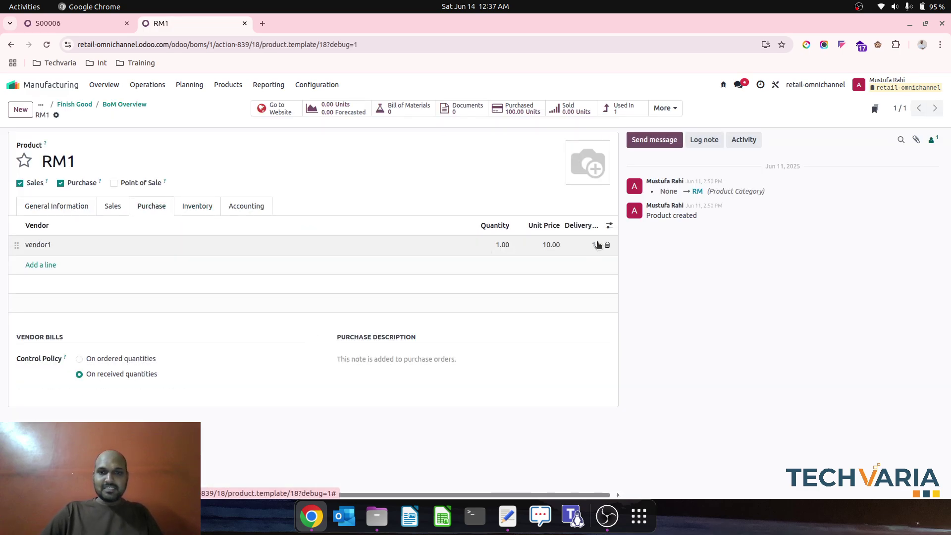
click(205, 207)
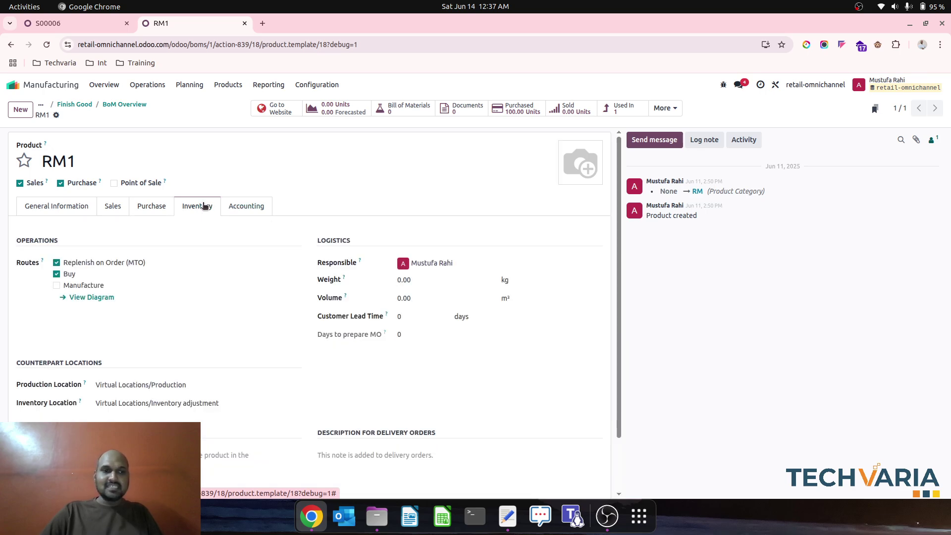
click(70, 205)
Step: Rerun Update Sale Lead Time on Finish Good, setting its Customer Lead Time to 13 days
click(74, 104)
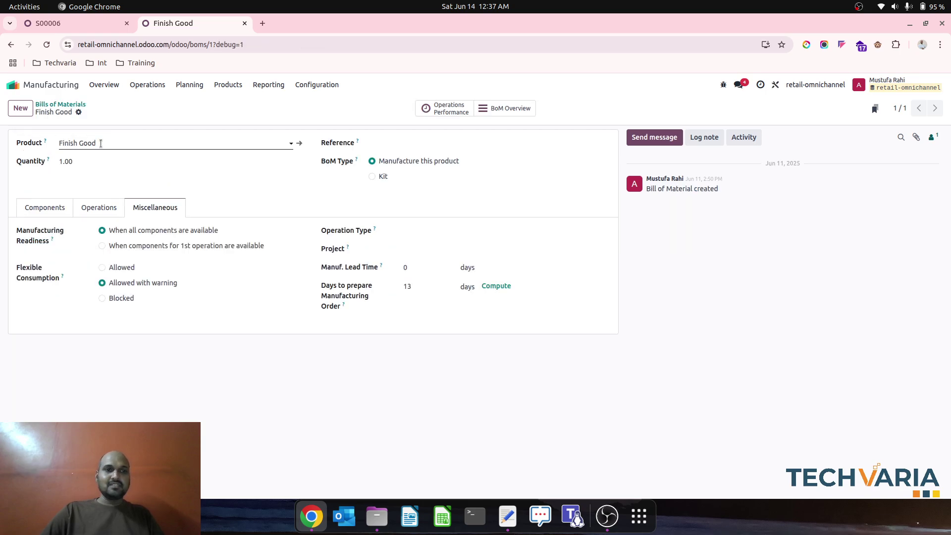
click(298, 144)
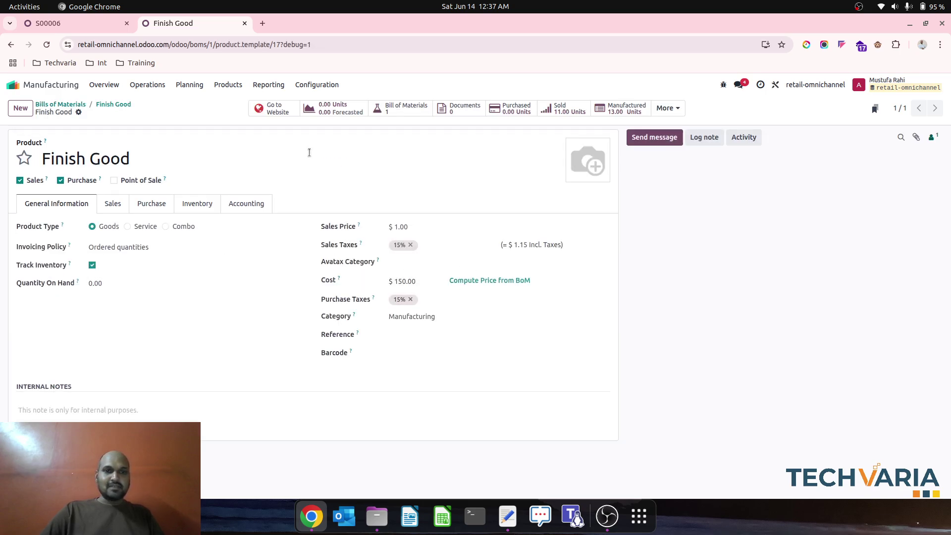
click(197, 203)
click(79, 112)
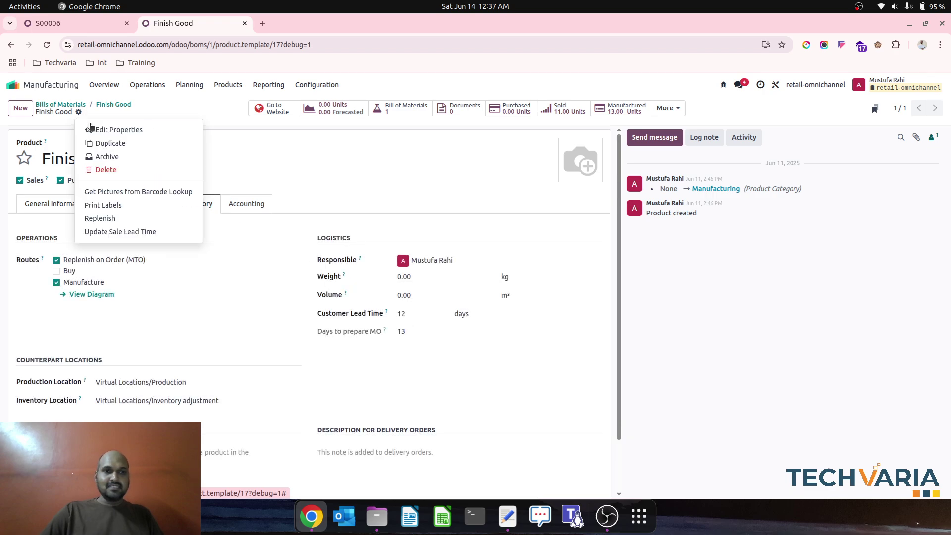
click(137, 232)
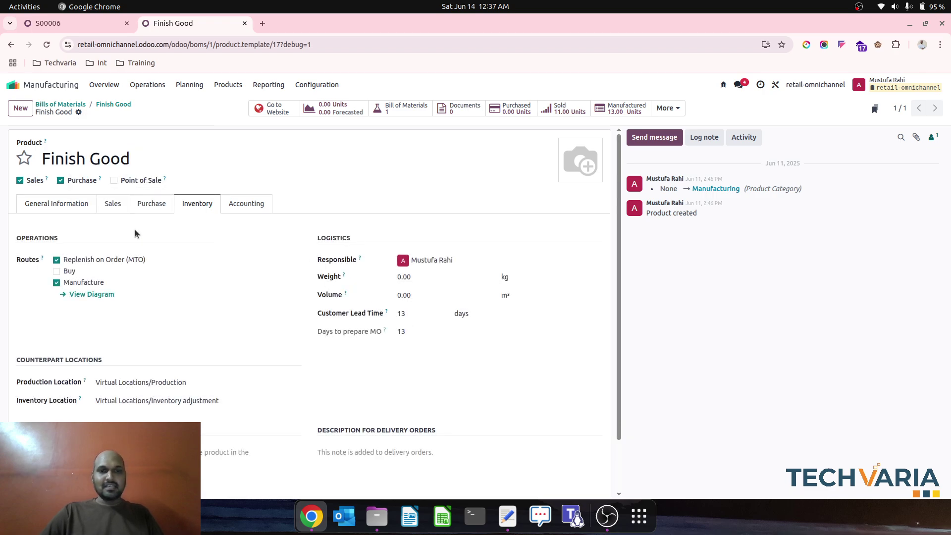
click(45, 104)
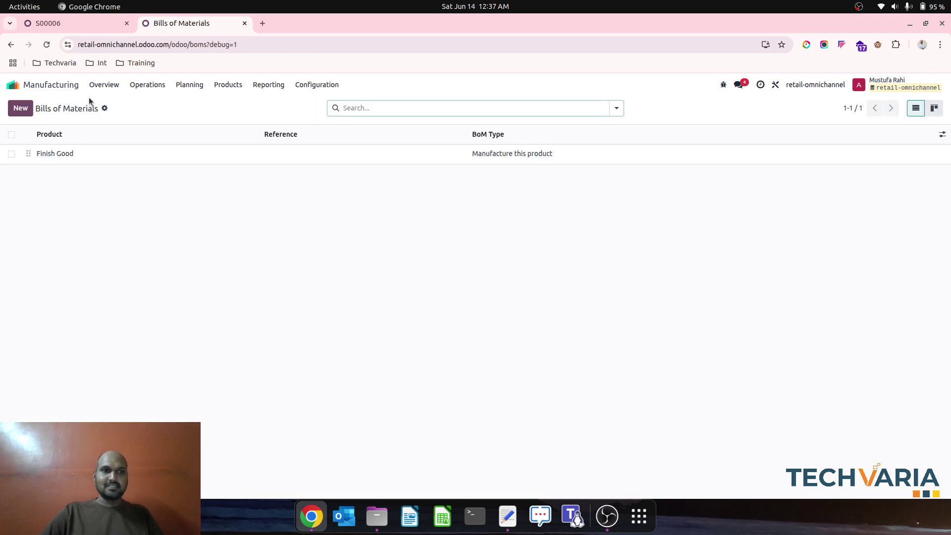
Step: Open the Manufacturing products list in list view and check the actions available for Finish Good
click(228, 85)
click(228, 102)
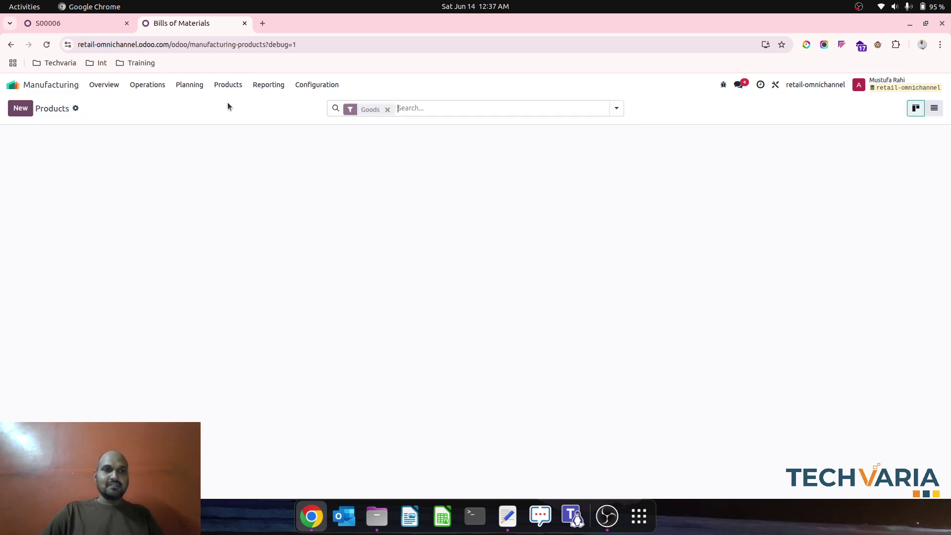
click(934, 108)
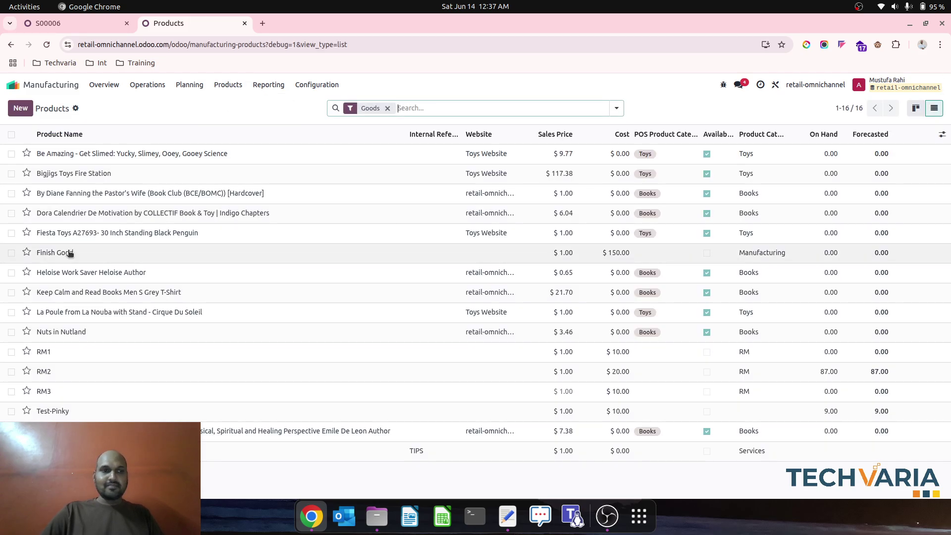
click(12, 253)
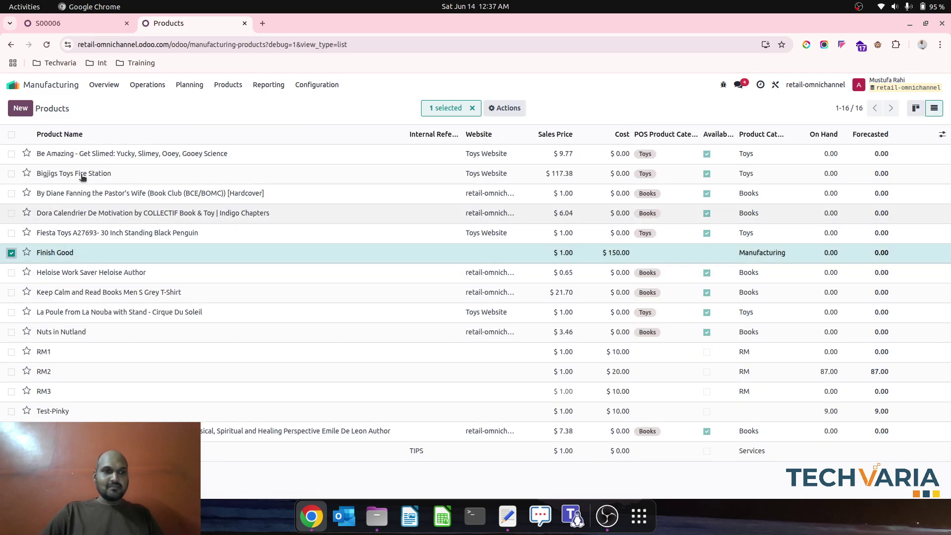
click(503, 108)
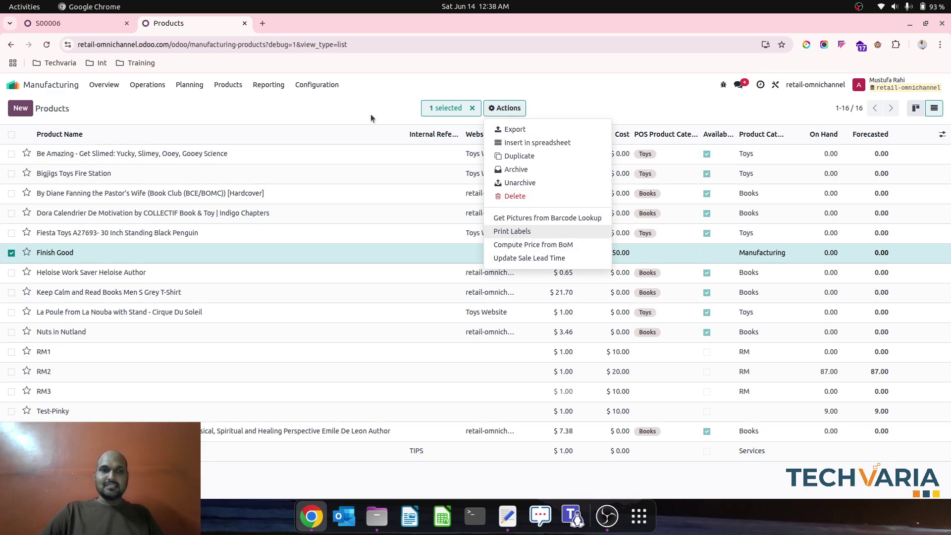
click(355, 107)
Step: Create product FG1 with Replenish on Order (MTO) and Manufacture routes, Buy removed, and open its BoMs
click(18, 108)
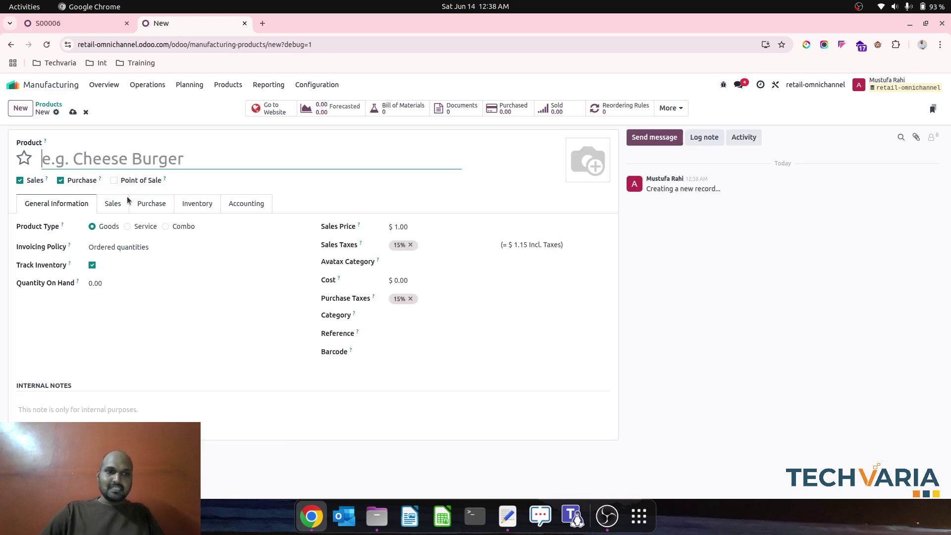
text(FG1)
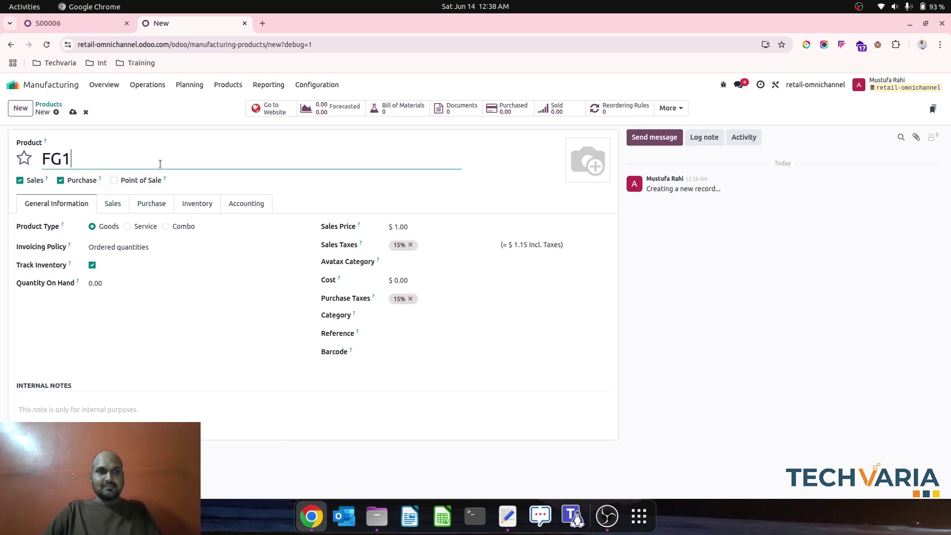
click(74, 113)
click(197, 204)
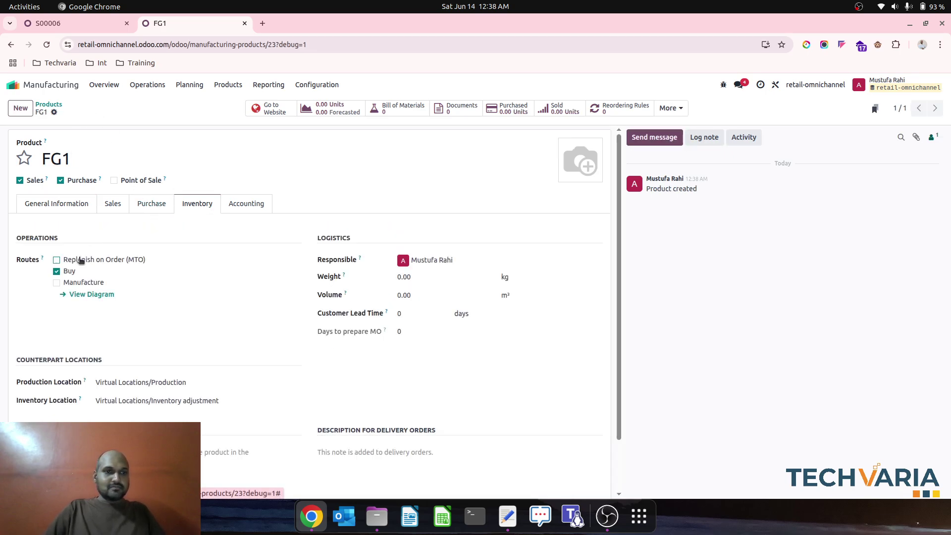
click(74, 272)
click(81, 283)
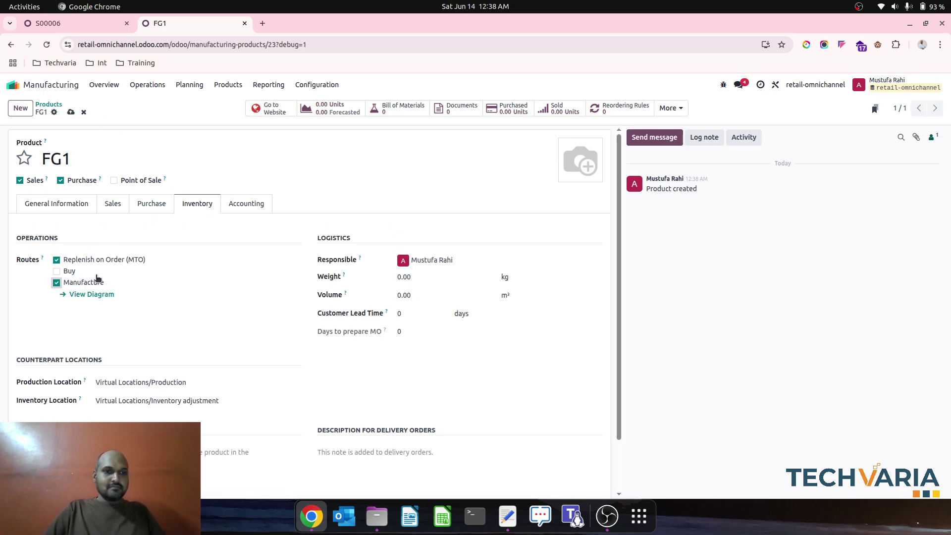
click(70, 115)
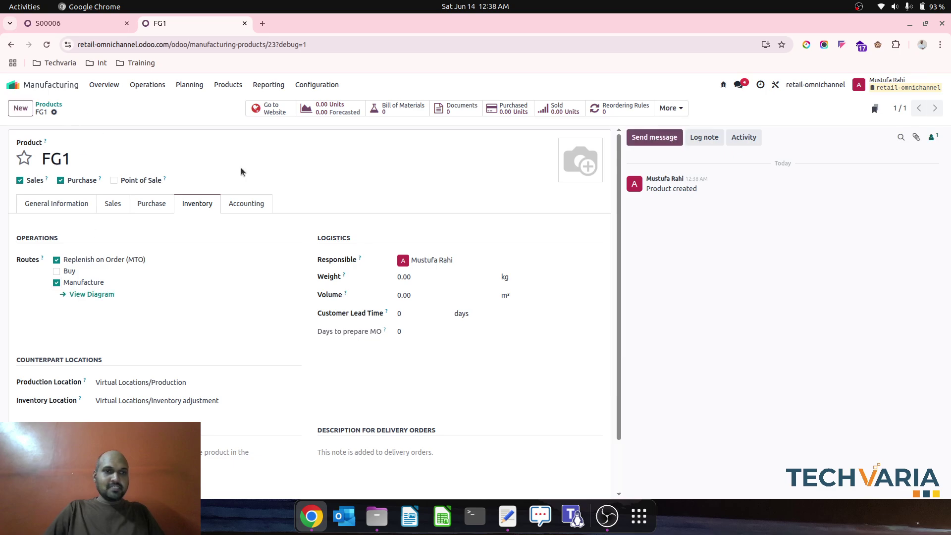
click(396, 113)
Step: Create FG1's bill of materials with components RM2 and RM3, save it, and compute days to prepare MO
click(20, 108)
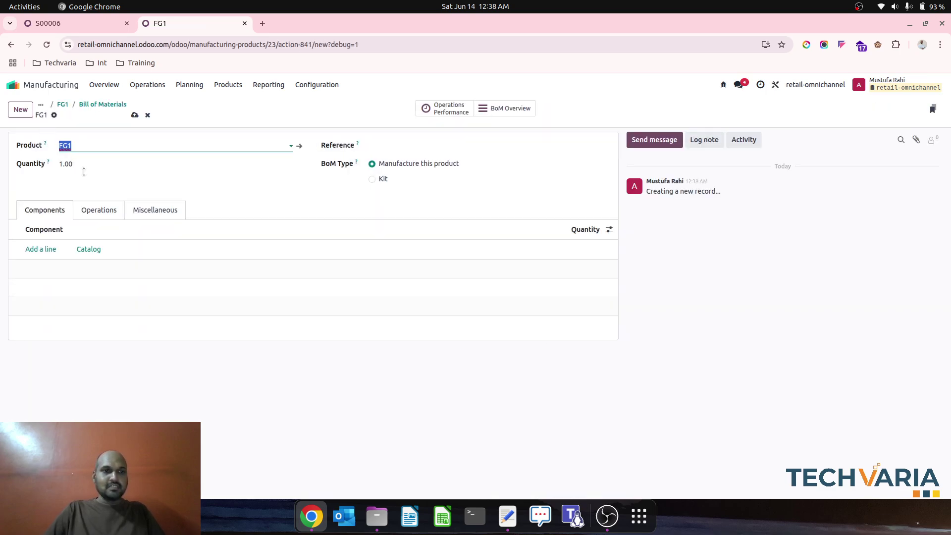
click(45, 248)
text(rm)
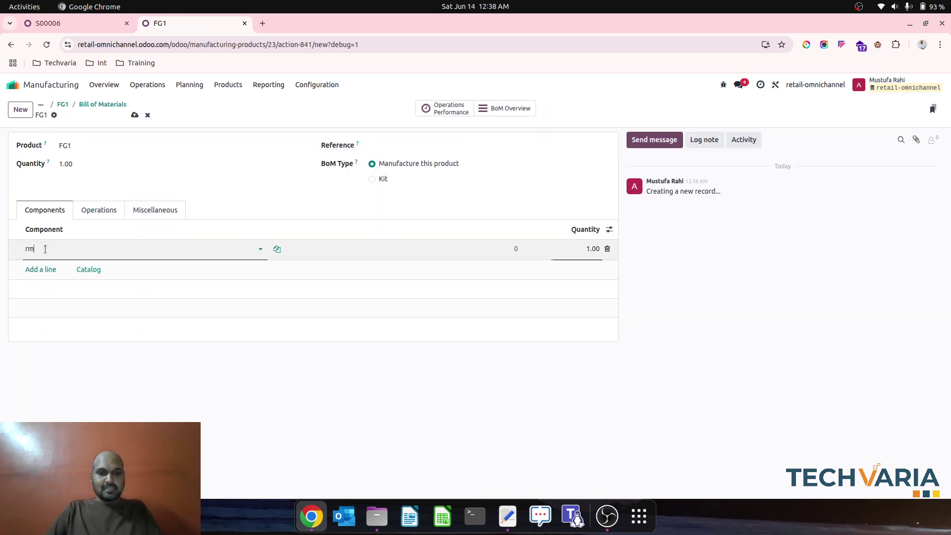
click(55, 278)
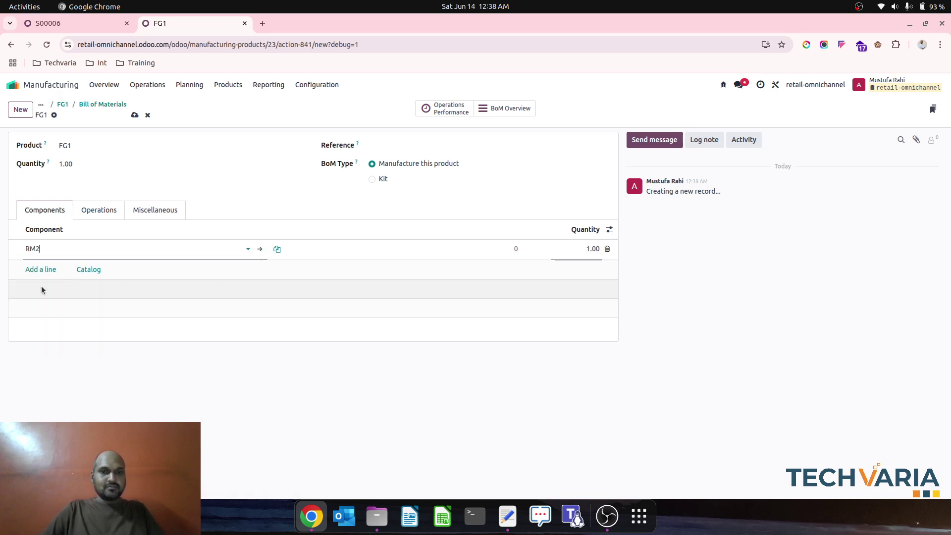
click(48, 270)
text(rm3)
click(55, 286)
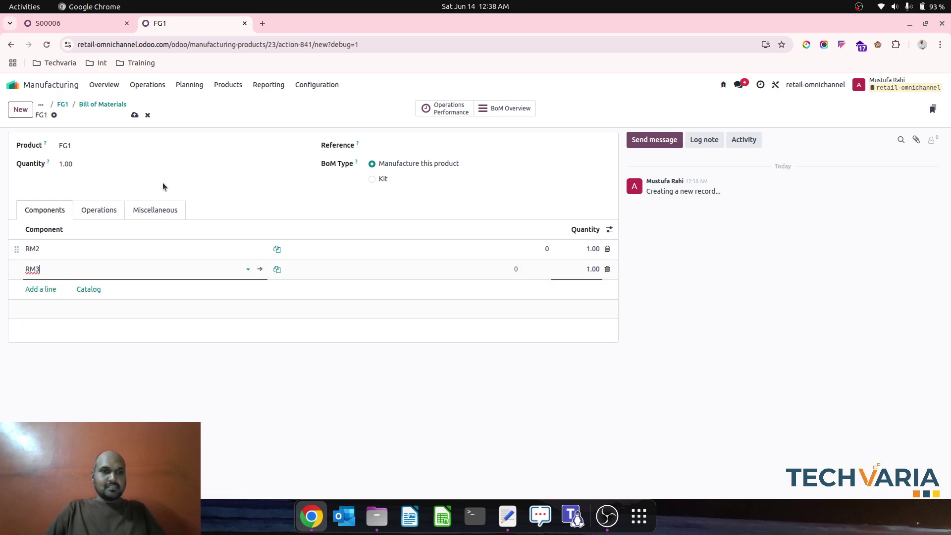
click(134, 115)
click(155, 210)
click(500, 289)
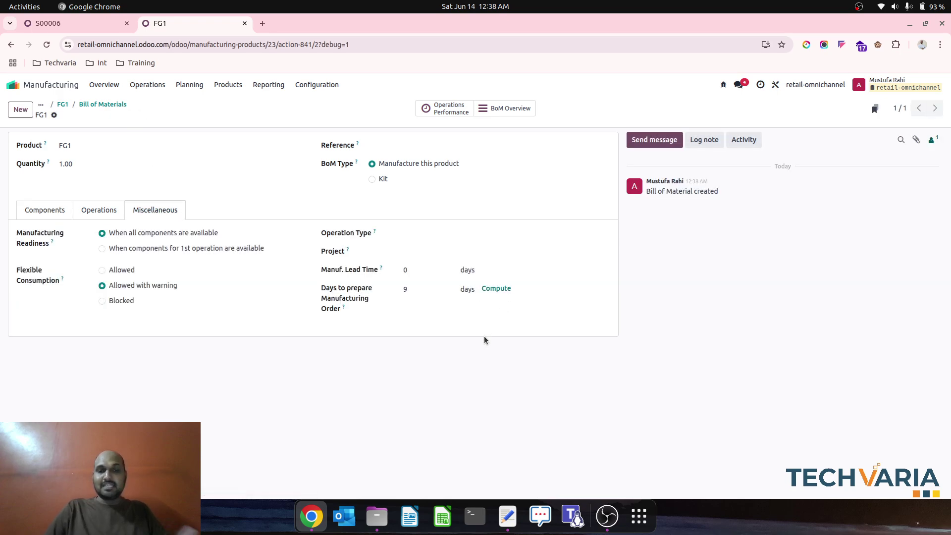
Step: Open the RM3 component product and review its inventory, purchase and general information
click(46, 211)
click(32, 272)
click(324, 270)
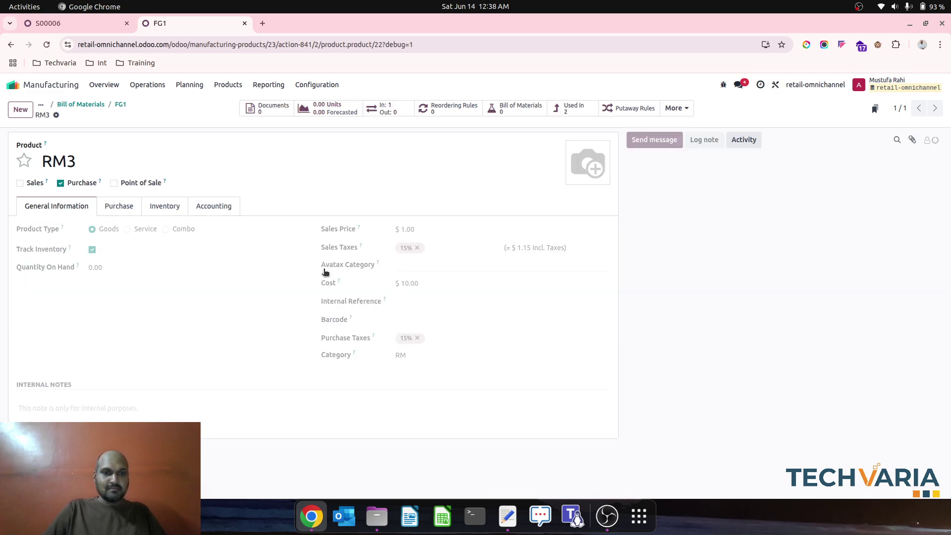
click(157, 206)
click(139, 203)
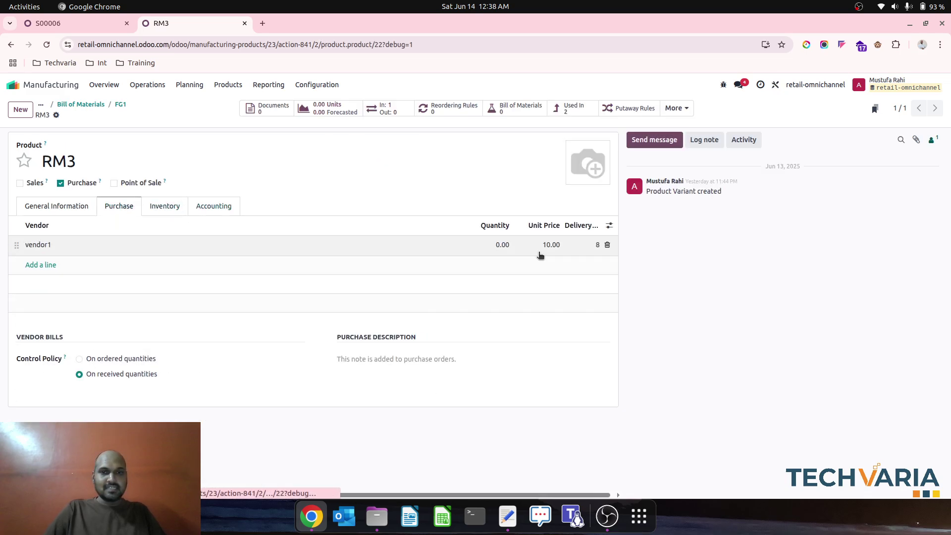
click(74, 207)
Step: Navigate back through the breadcrumbs to the products list and select FG1 and Finish Good
click(120, 104)
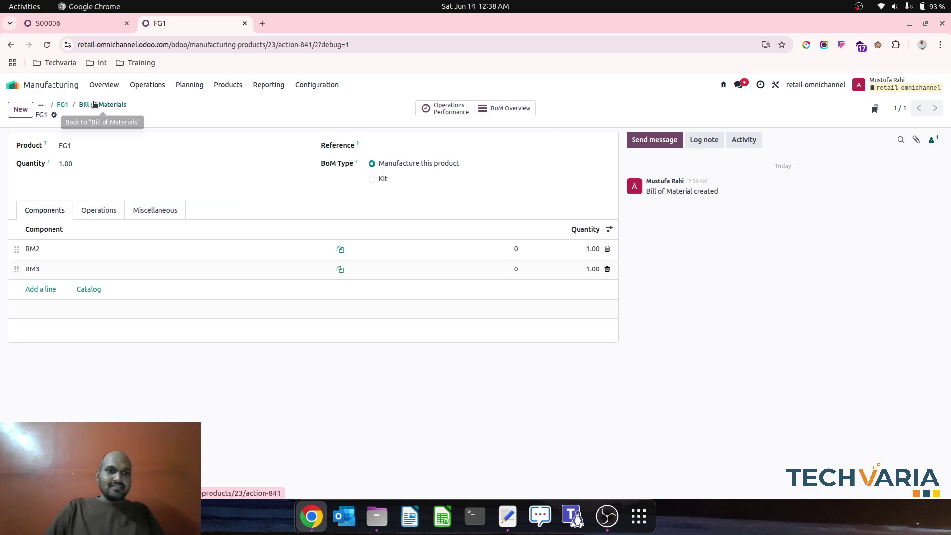
click(98, 104)
click(76, 104)
click(48, 104)
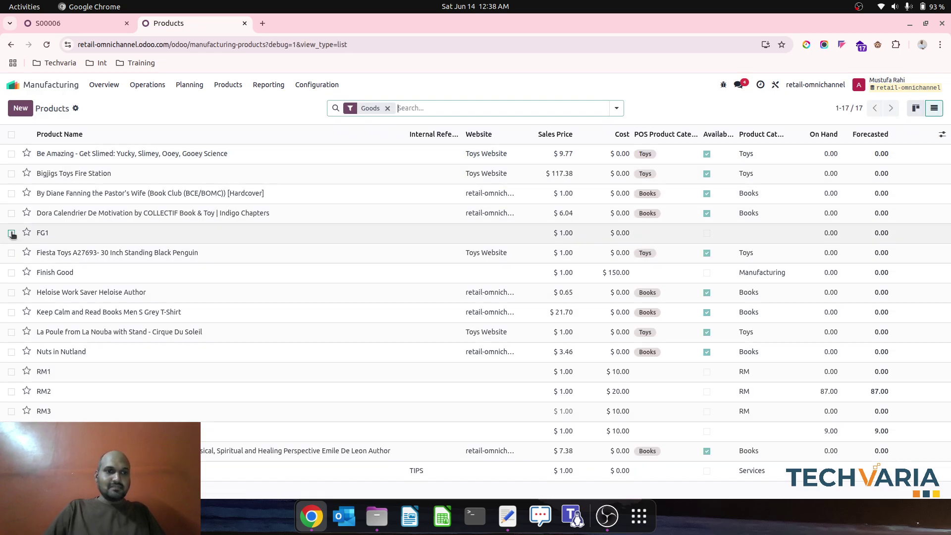
click(11, 233)
click(12, 272)
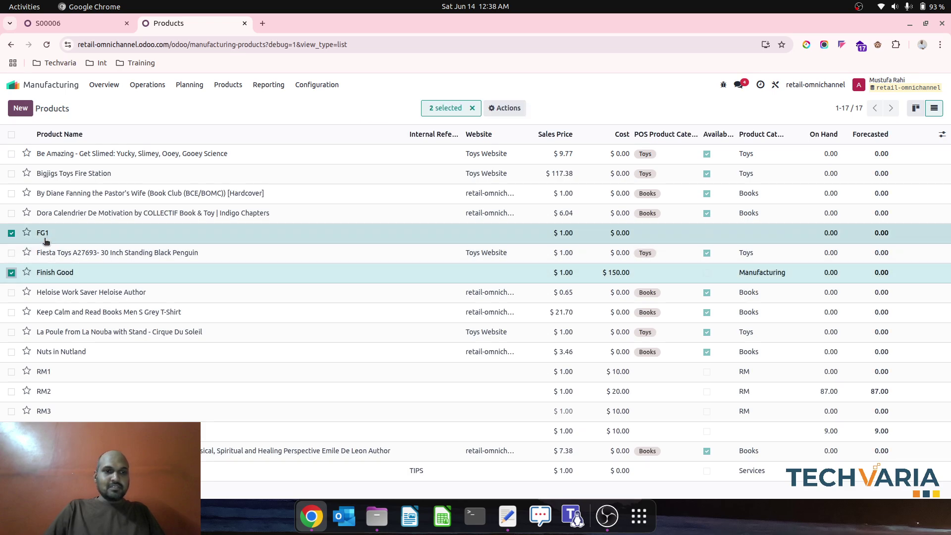
click(45, 239)
Step: Check FG1's lead times (Customer Lead Time 0, Days to prepare MO 9) and return to the products list
click(227, 85)
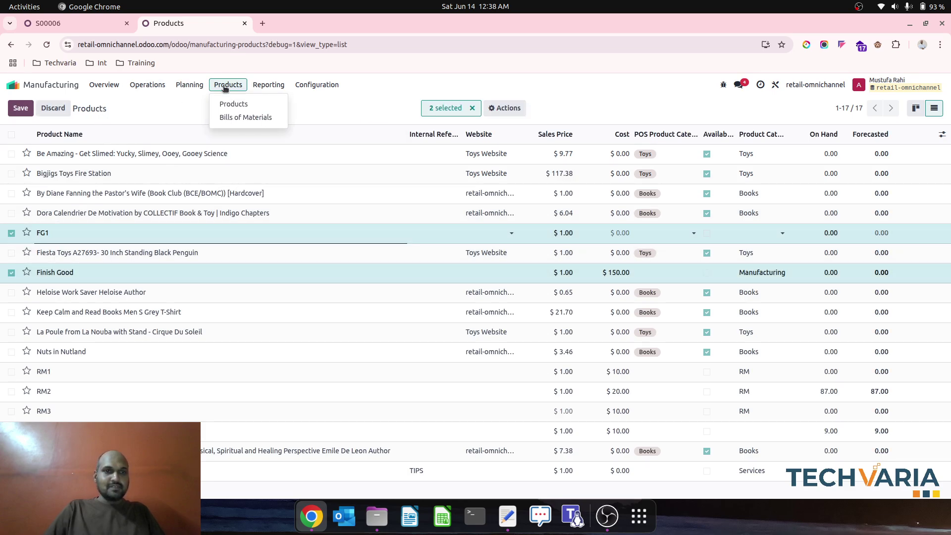
click(233, 104)
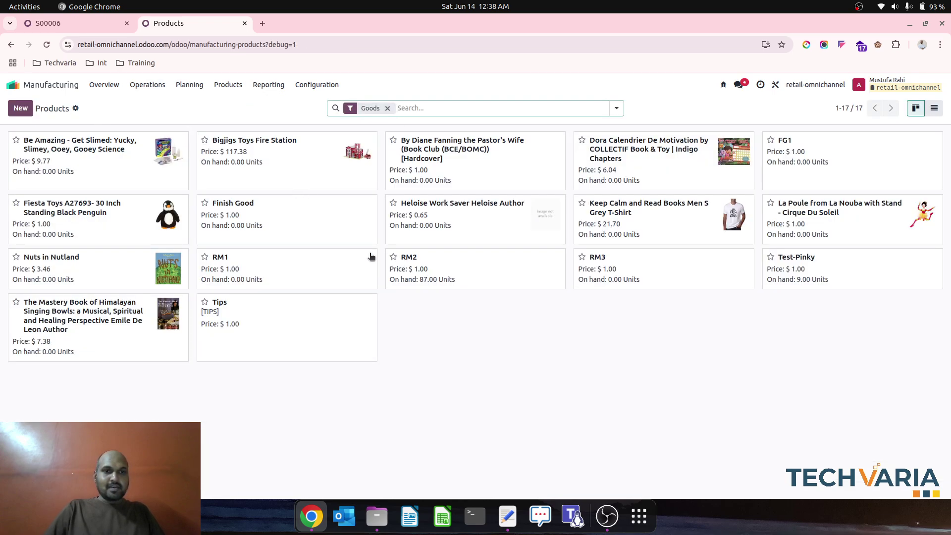
click(781, 183)
click(208, 202)
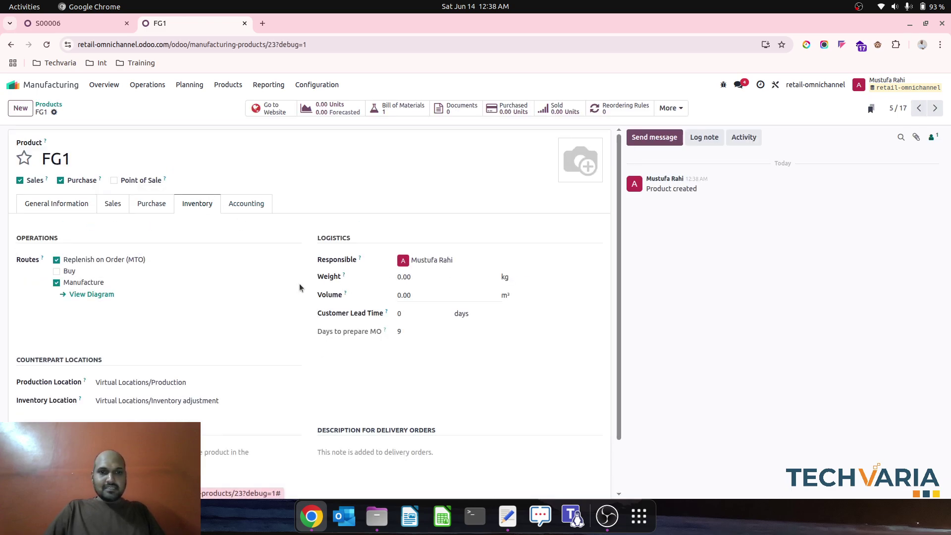
click(165, 205)
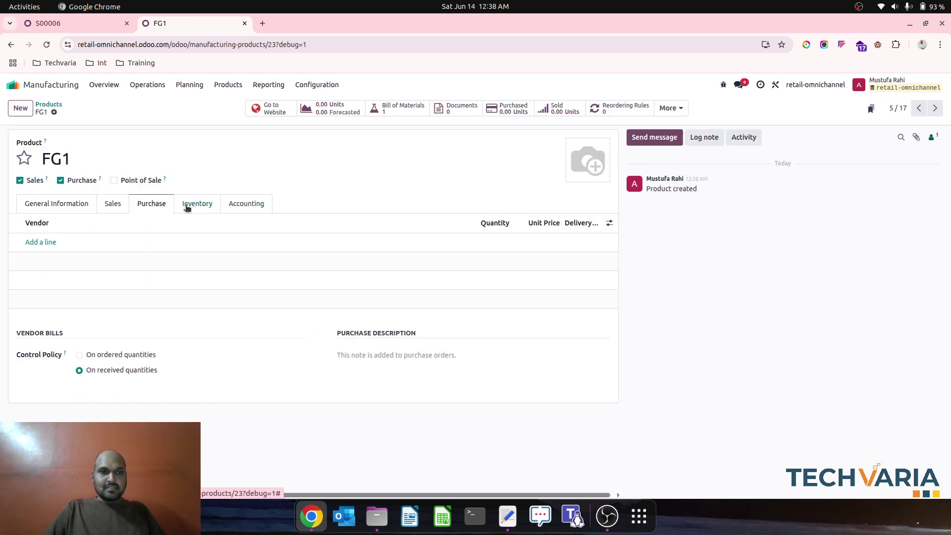
click(188, 207)
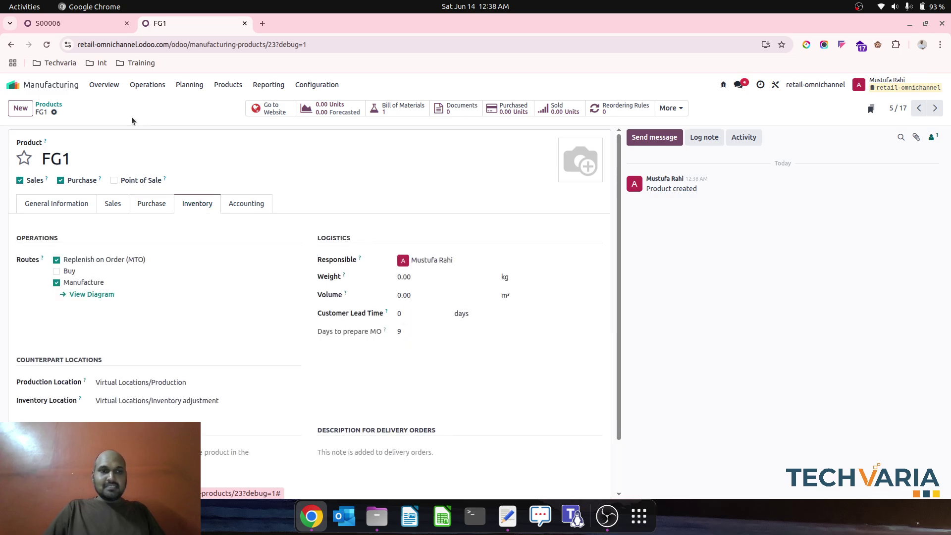
click(49, 104)
click(934, 108)
Step: Run Update Sale Lead Time on FG1 and verify its Customer Lead Time is now 9 days
click(11, 232)
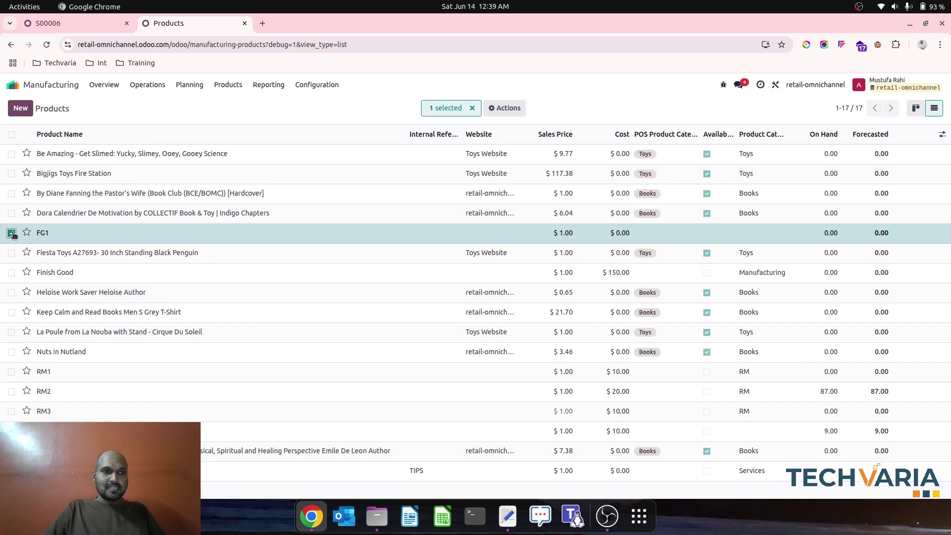
click(505, 108)
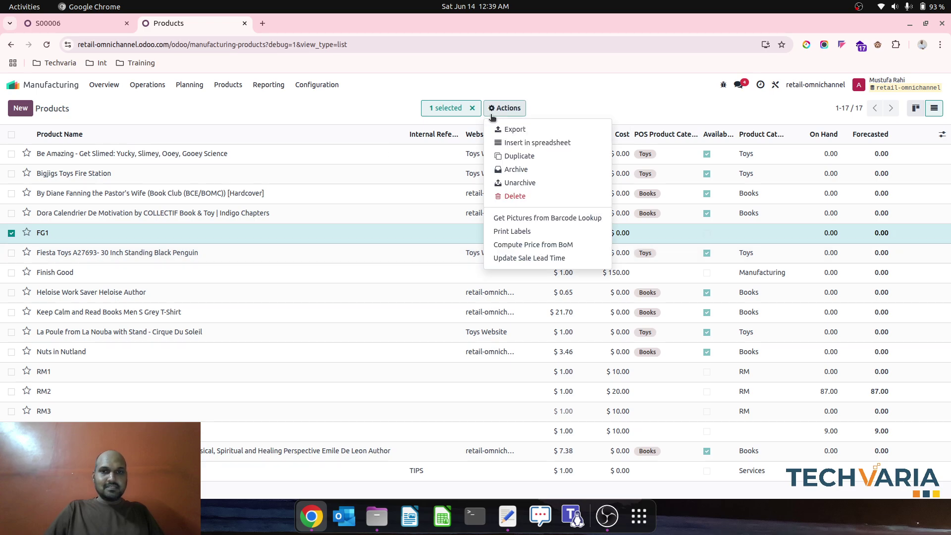
click(503, 257)
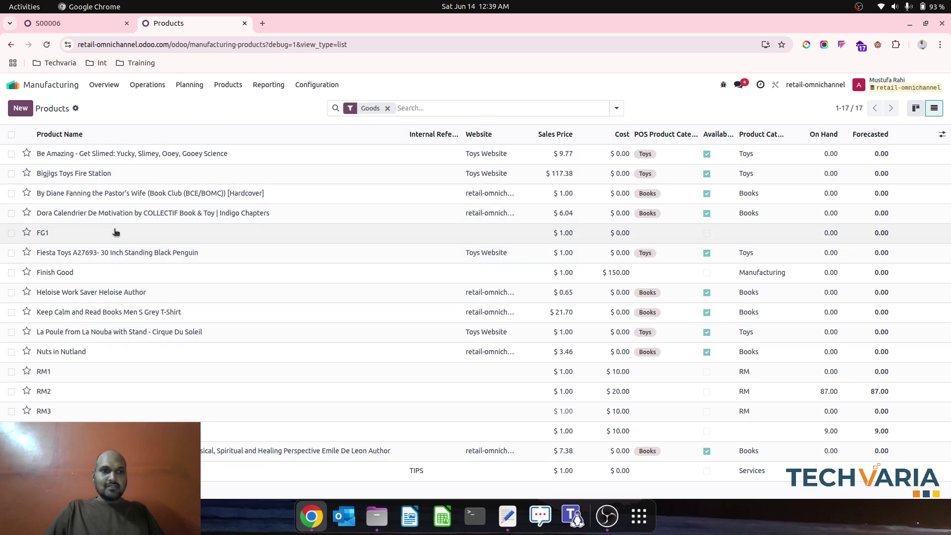
click(116, 233)
mouse_move(386, 317)
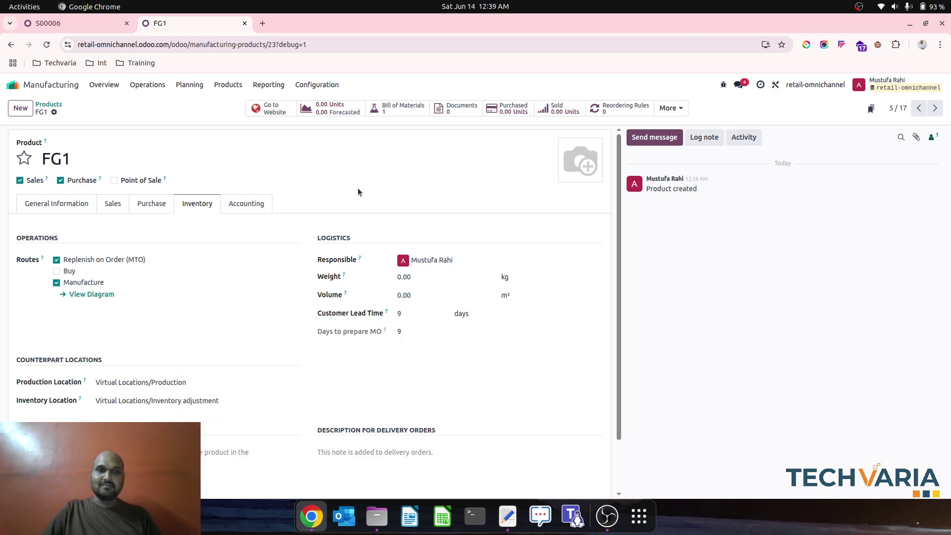
Step: Go to the Odoo home screen and open the Inventory app
click(76, 82)
text(i)
key(Escape)
click(441, 297)
Step: Toggle Security Lead Time for Sales on and off in Inventory settings, discard, and switch to S00006
click(259, 85)
click(267, 102)
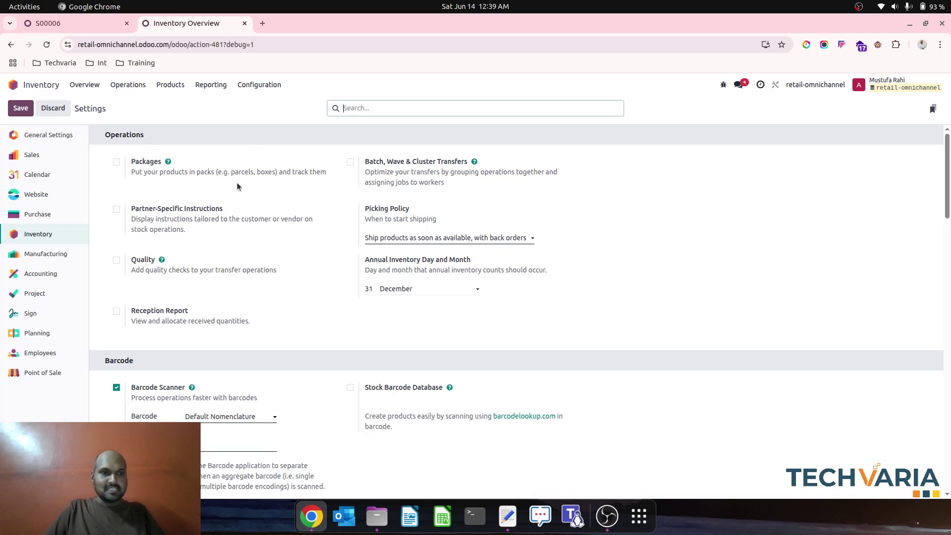
scroll(190, 347, down, 20)
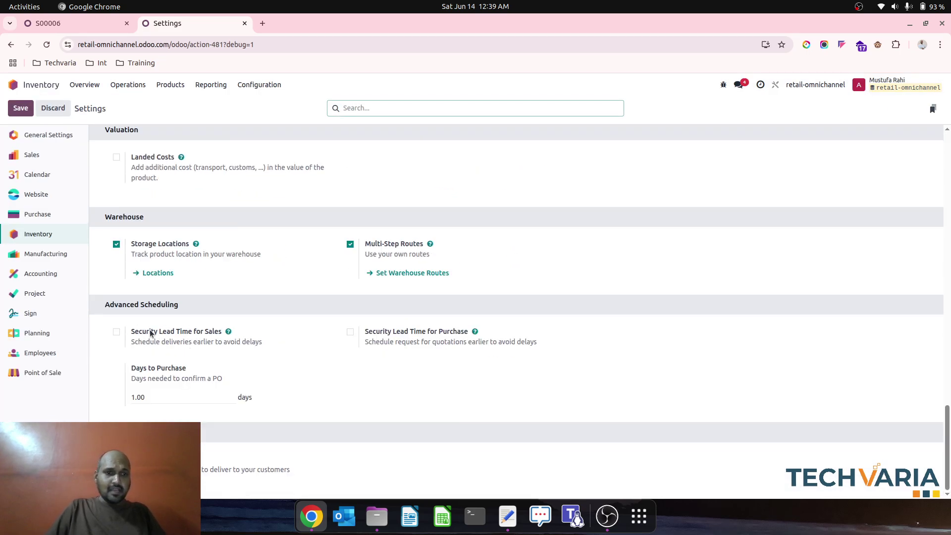
click(116, 332)
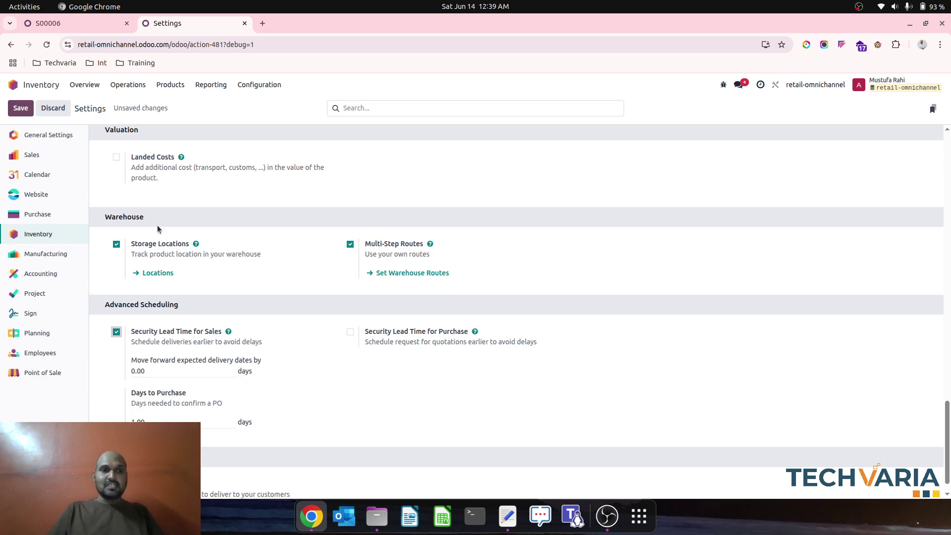
click(116, 330)
click(59, 108)
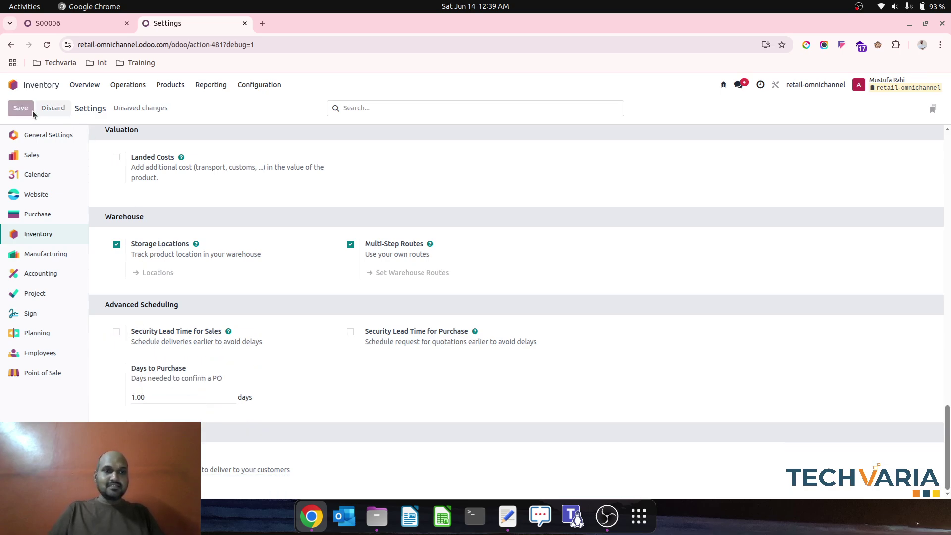
click(55, 23)
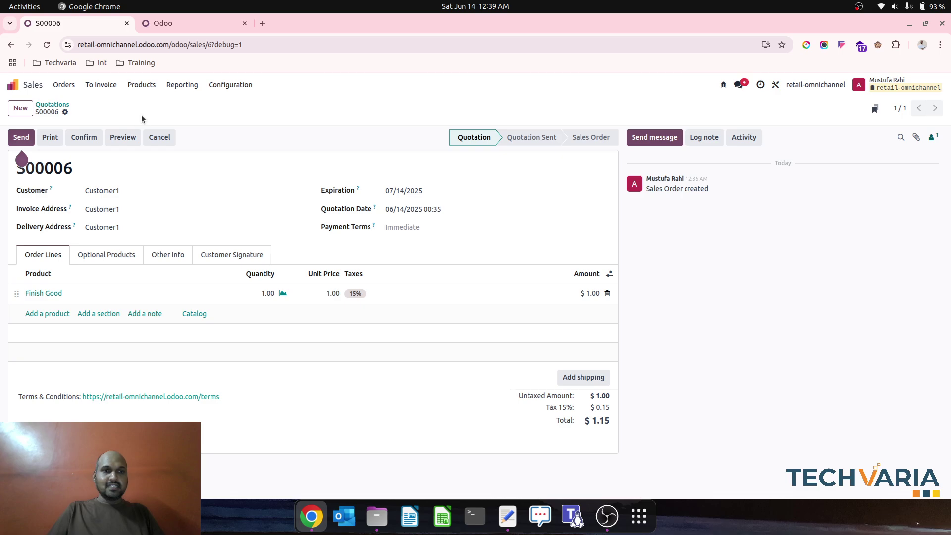
Step: Confirm S00006 after checking the forecast, open delivery WH/OUT/00006 dated 06/26/2025, and return to Settings
click(283, 294)
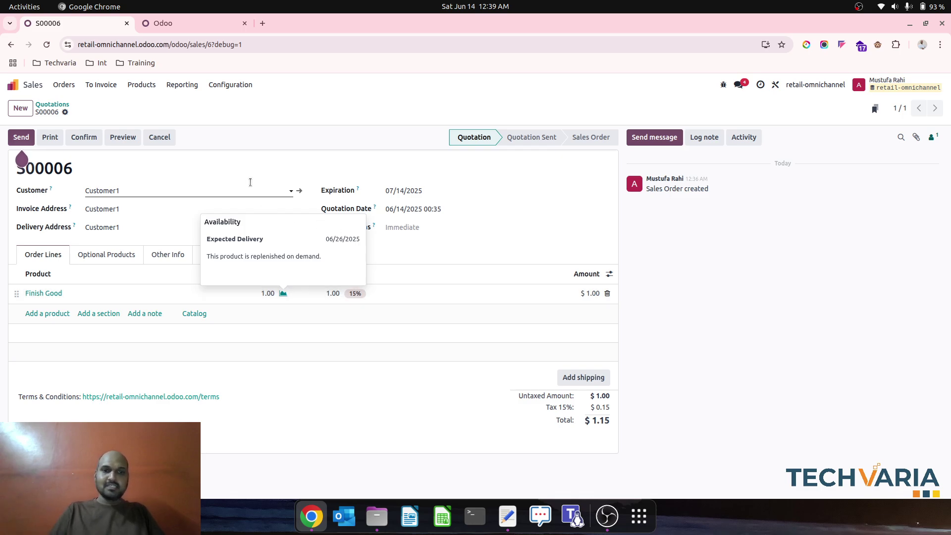
click(193, 162)
click(84, 137)
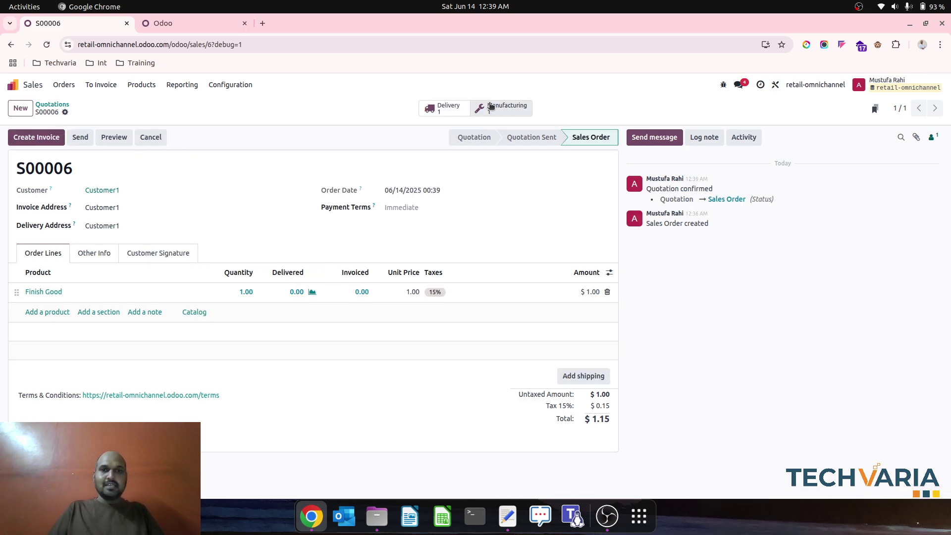
click(447, 107)
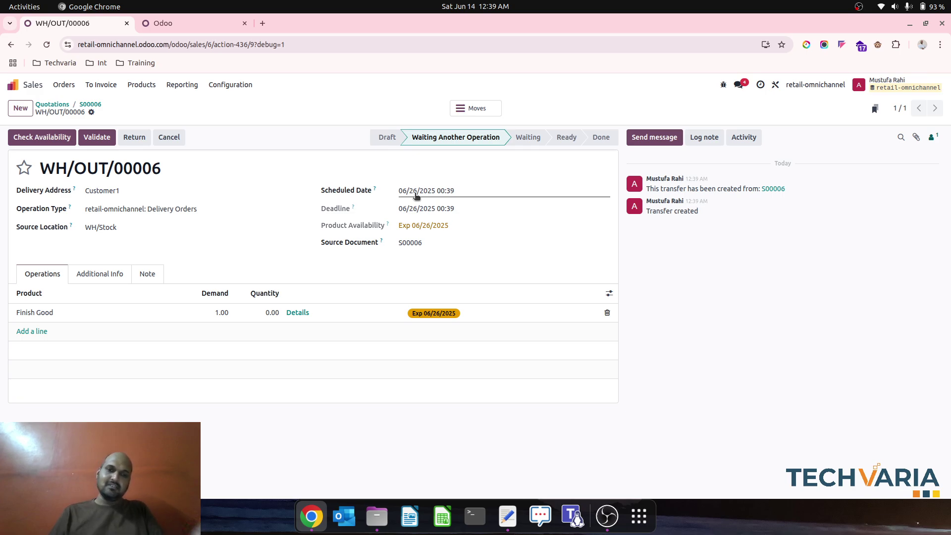
click(186, 25)
scroll(233, 372, down, 10)
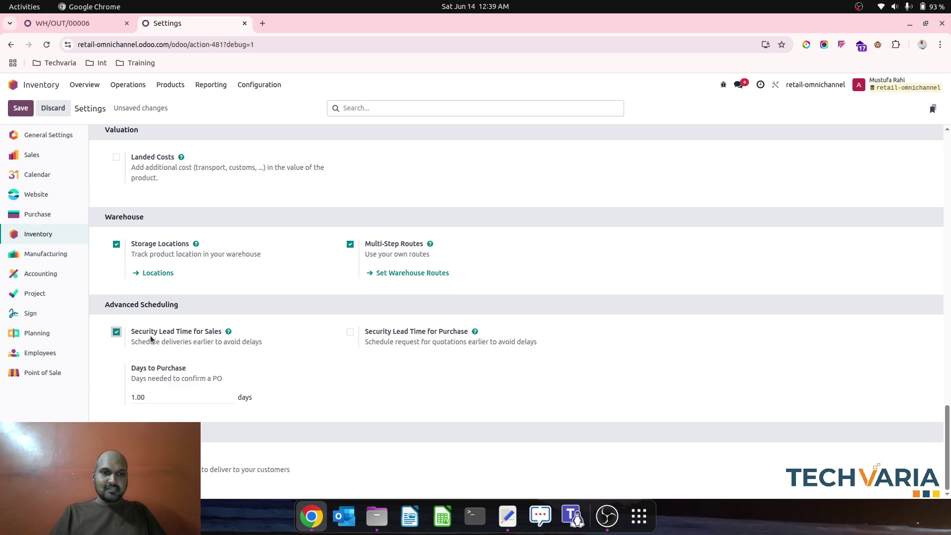
Step: Save a 2-day Security Lead Time for Sales, then return to sales order S00006 via WH/OUT/00006
click(150, 335)
click(192, 372)
text(2)
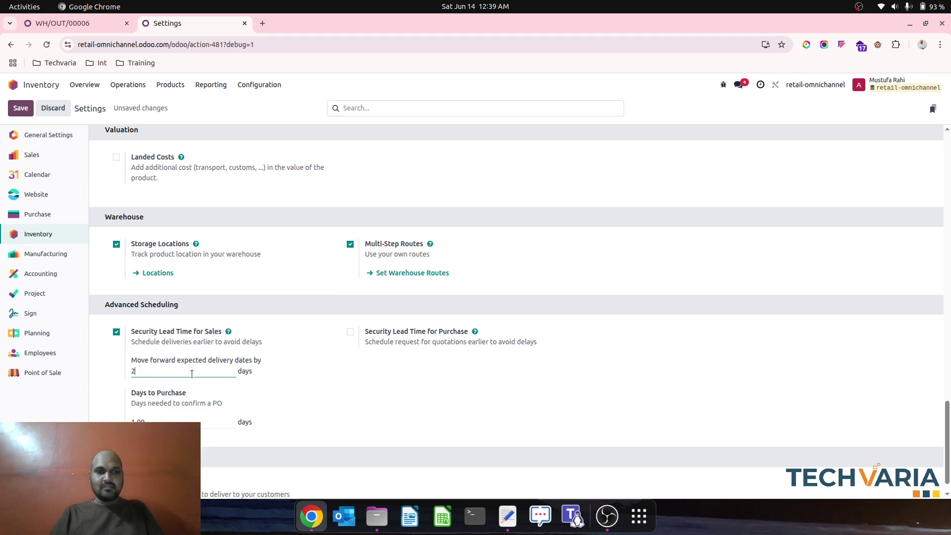
click(22, 110)
click(94, 25)
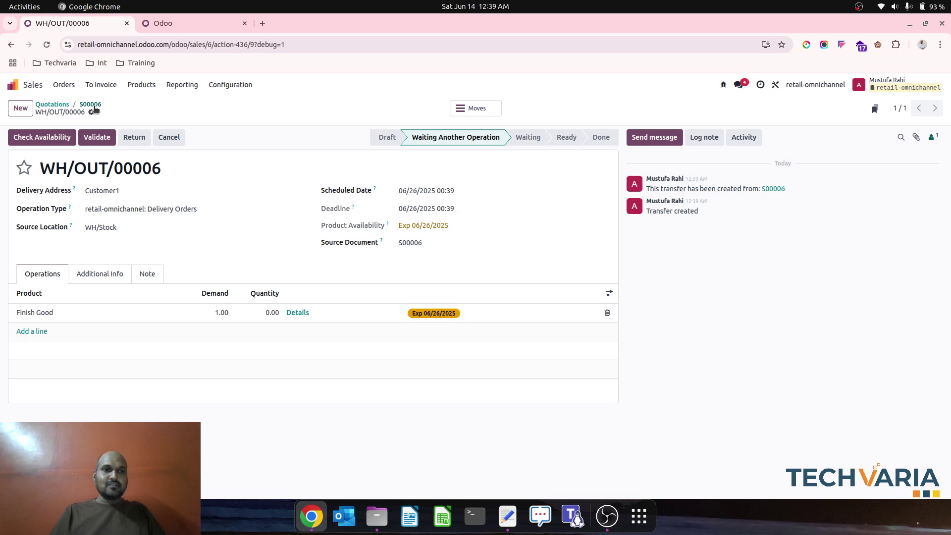
click(94, 105)
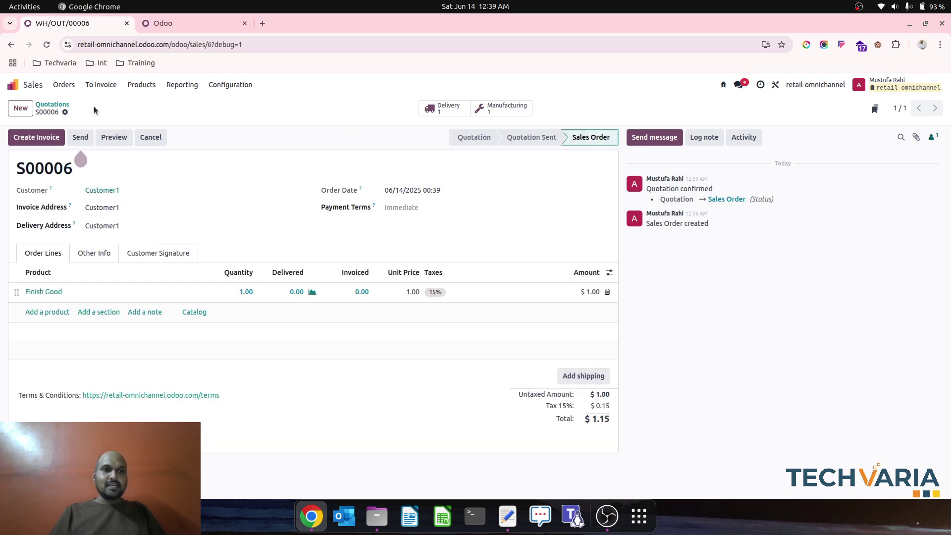
click(64, 112)
Step: Duplicate sales order S00006 with the second customer and save the copy as S00007
click(113, 170)
click(138, 190)
text(cu)
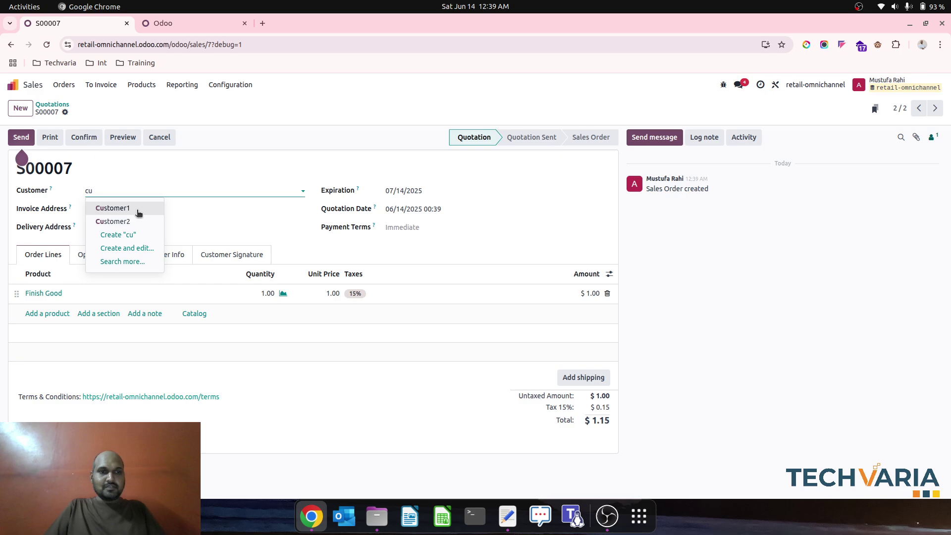
click(137, 221)
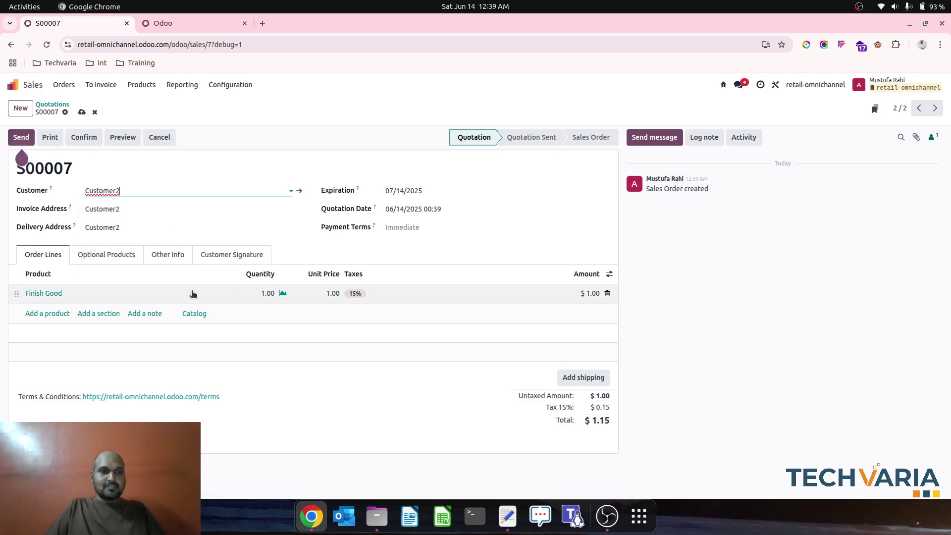
click(82, 112)
Step: Confirm S00007, open its delivery WH/OUT/00007 scheduled 06/24/2025, and return to Inventory settings
click(283, 294)
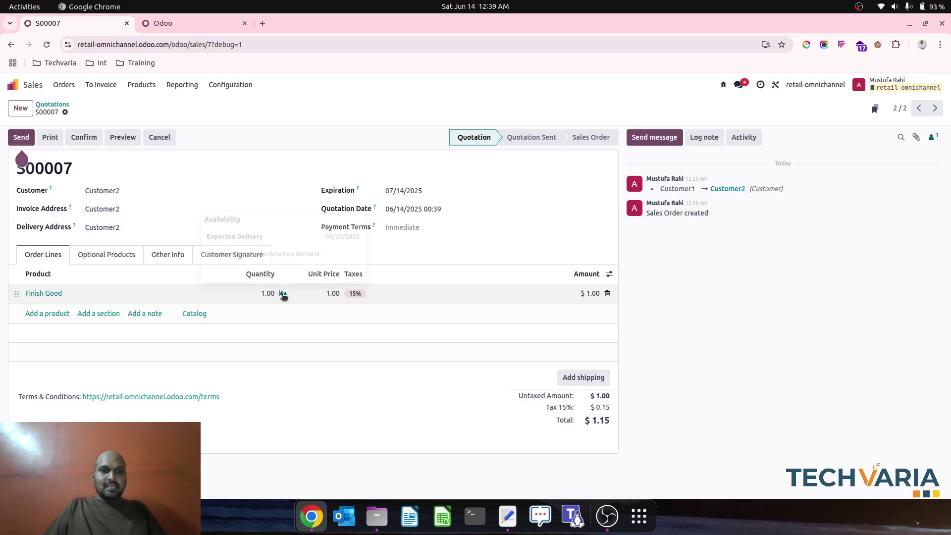
click(84, 137)
click(446, 104)
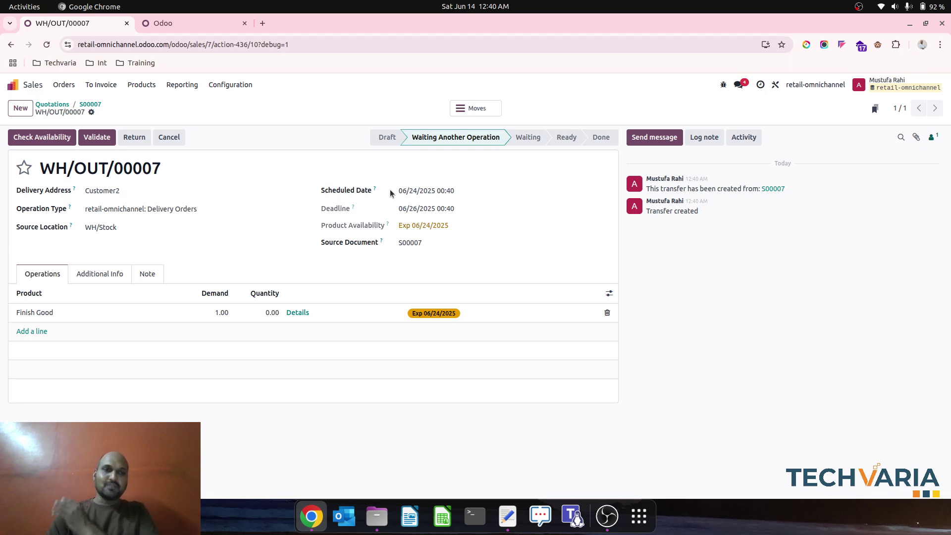
click(201, 20)
scroll(298, 247, down, 2)
scroll(298, 300, down, 15)
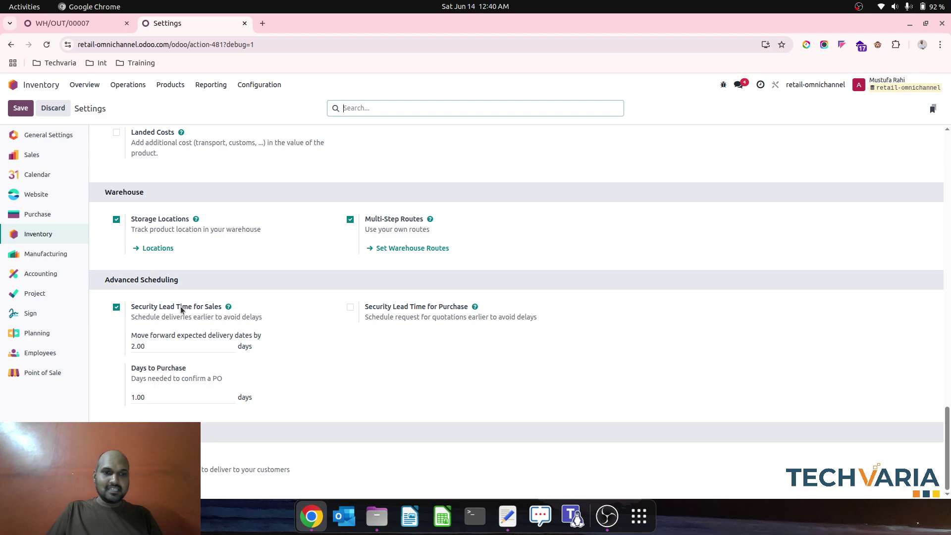
Step: Compare WH/OUT/00007's scheduled date 06/24/2025 with the 2-day sales security lead time
mouse_move(181, 310)
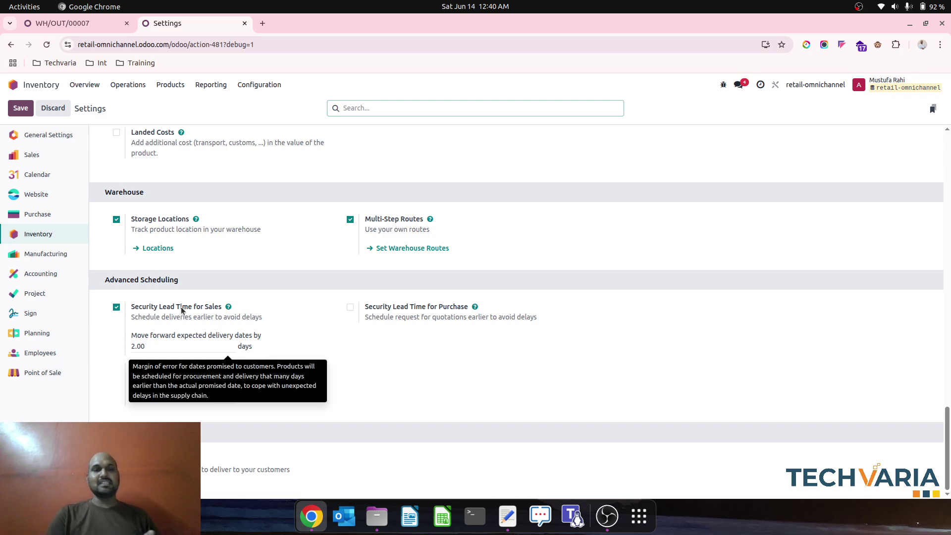
click(59, 26)
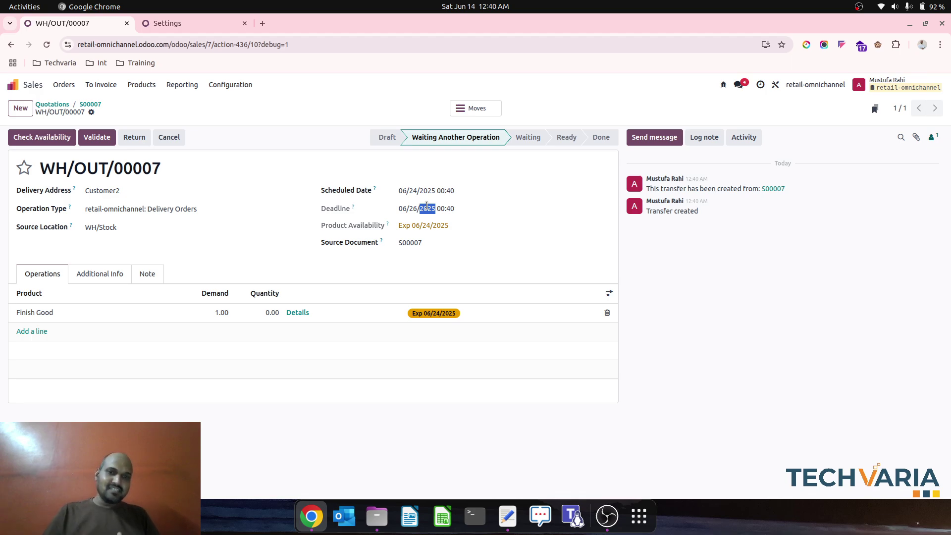
click(404, 190)
click(352, 161)
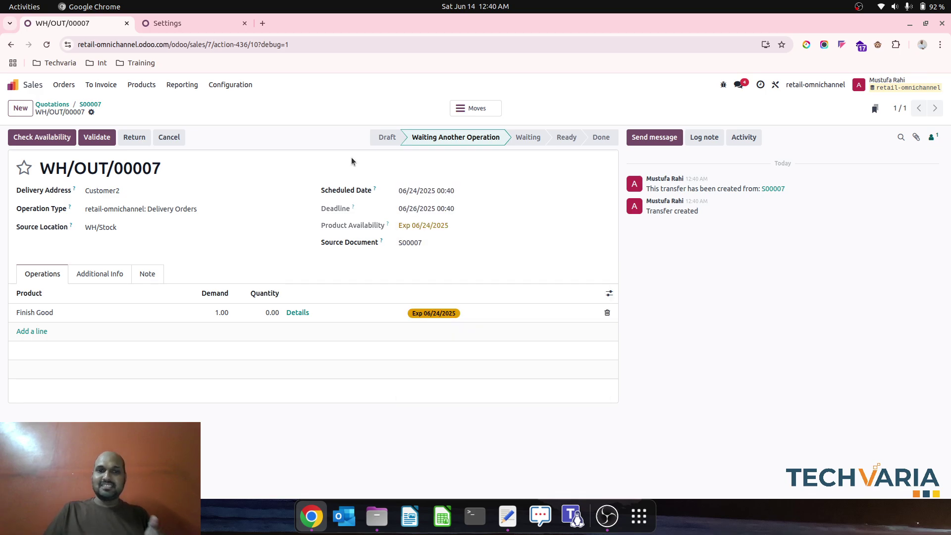
click(208, 23)
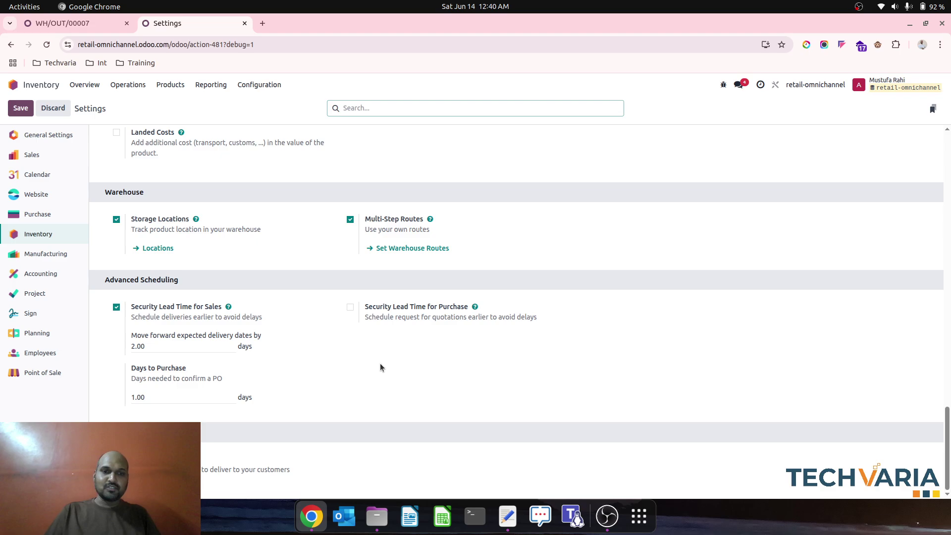
Step: Save Inventory settings with Security Lead Time for Purchase left off, then return to WH/OUT/00007
click(351, 307)
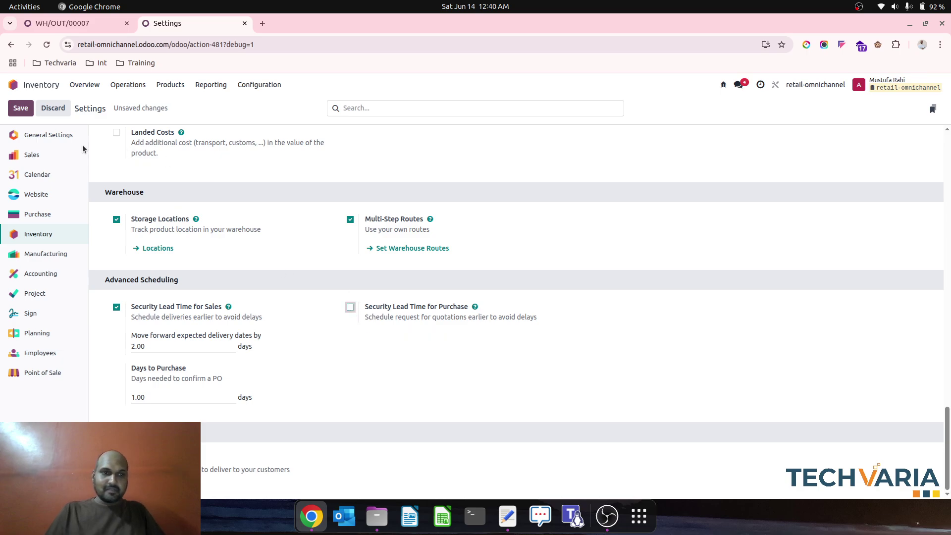
click(21, 108)
click(70, 25)
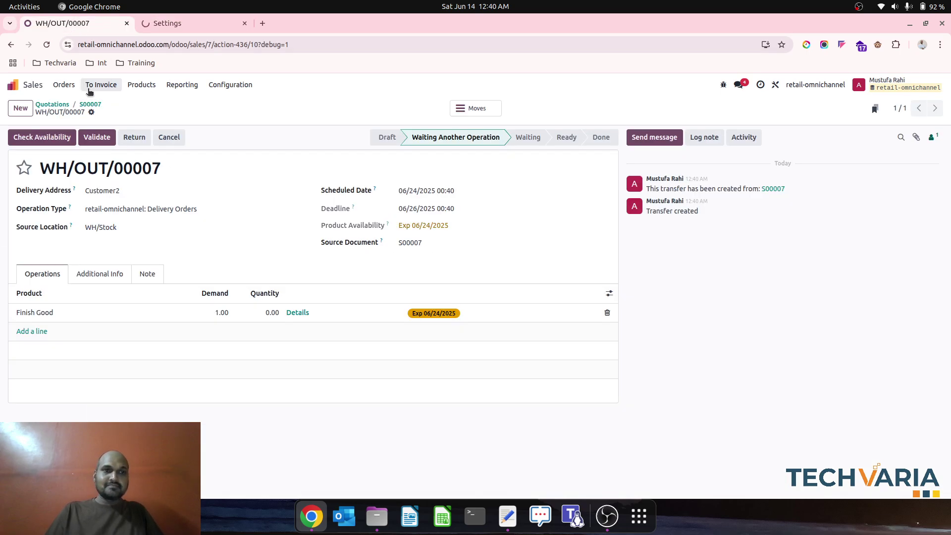
Step: Confirm purchase order P00004 for RM1 and RM3 from S00007's manufacturing order WH/MO/00009
click(90, 106)
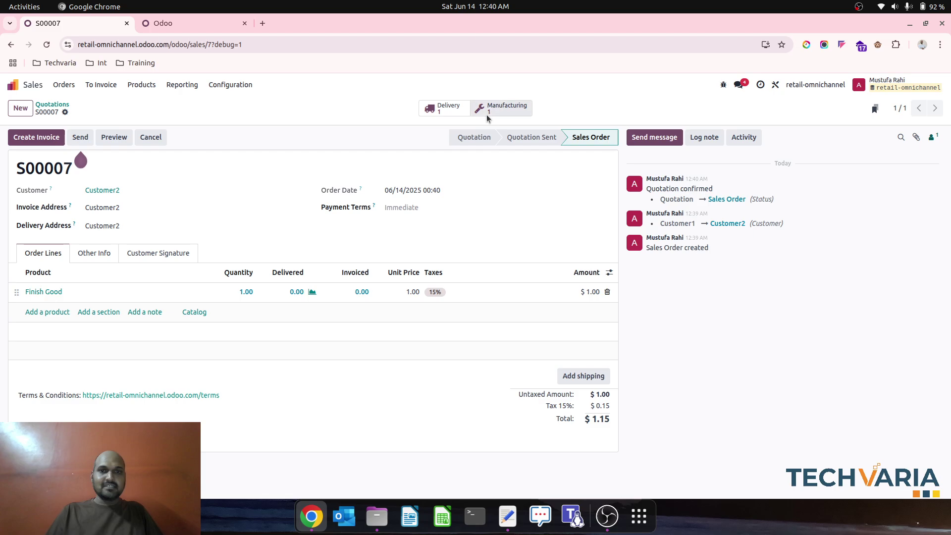
click(503, 106)
click(402, 108)
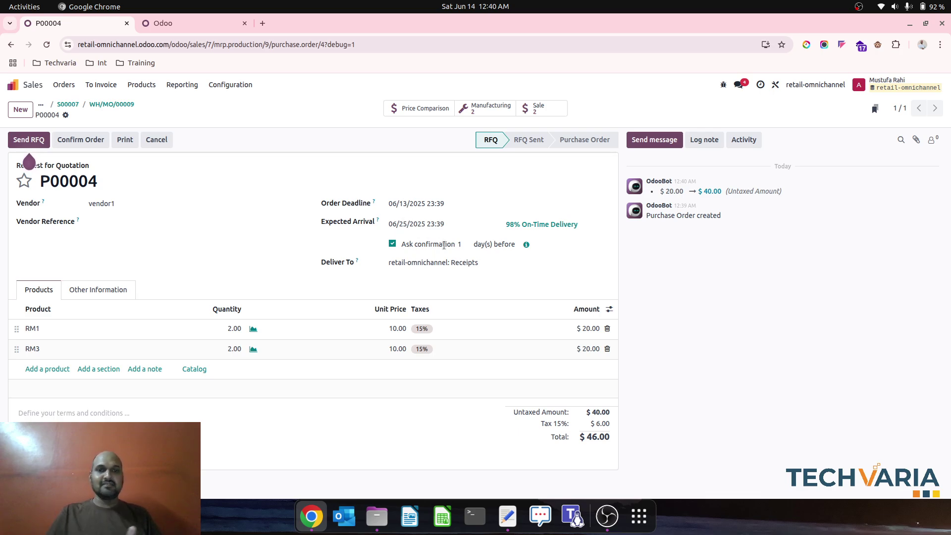
mouse_move(465, 246)
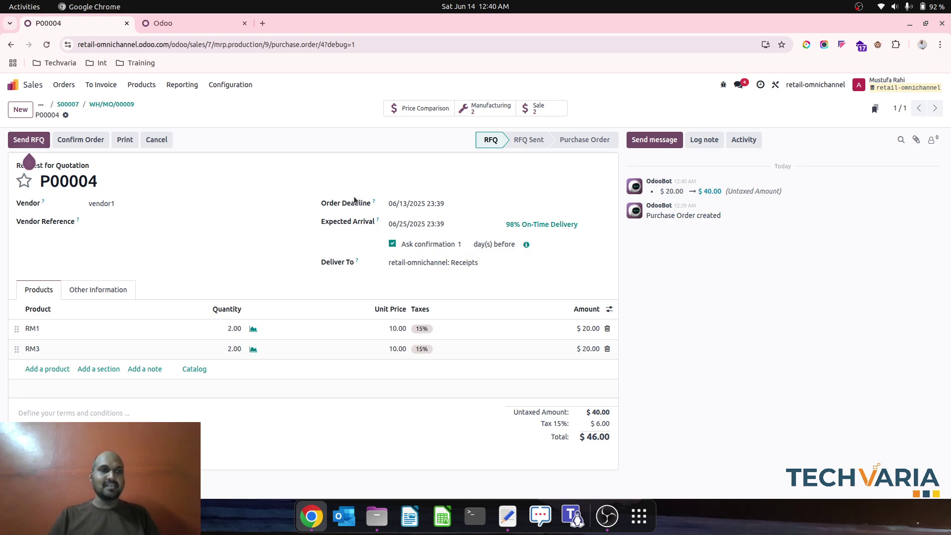
click(81, 139)
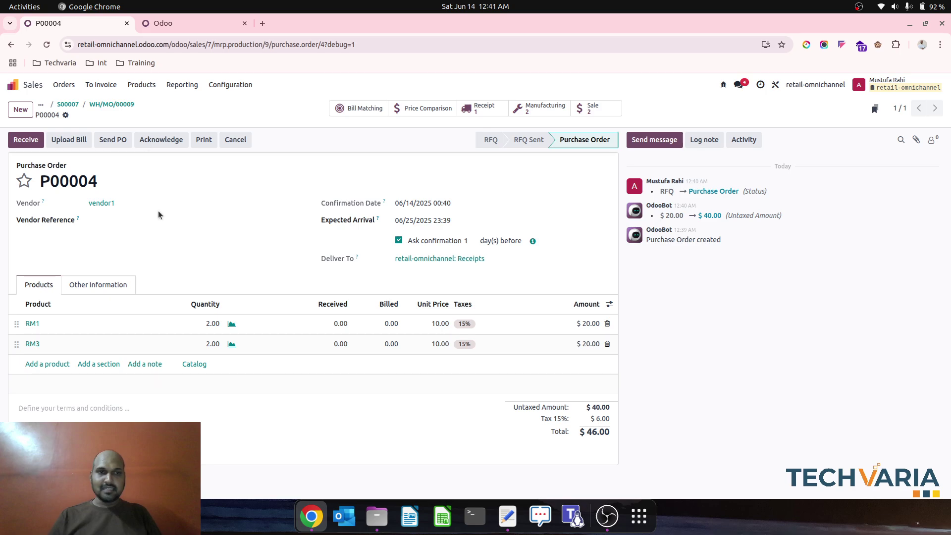
click(170, 26)
Step: Enable a 3.00-day purchase security lead time, save the settings, and go back to P00004
scroll(383, 366, down, 10)
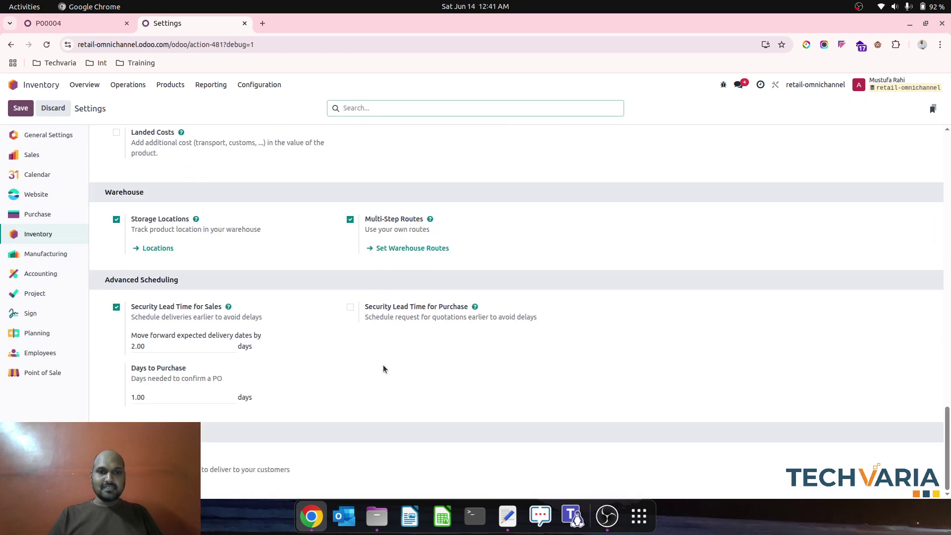
click(350, 308)
click(411, 347)
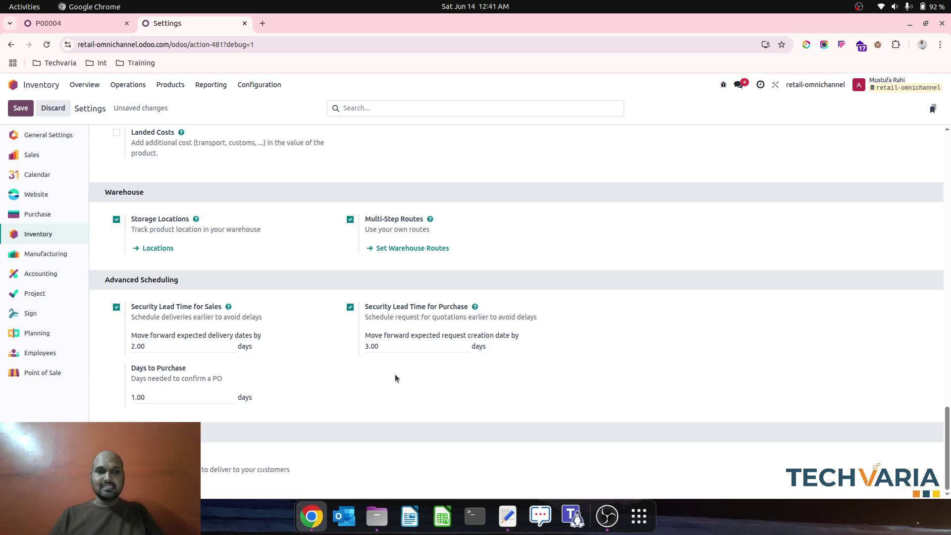
click(21, 108)
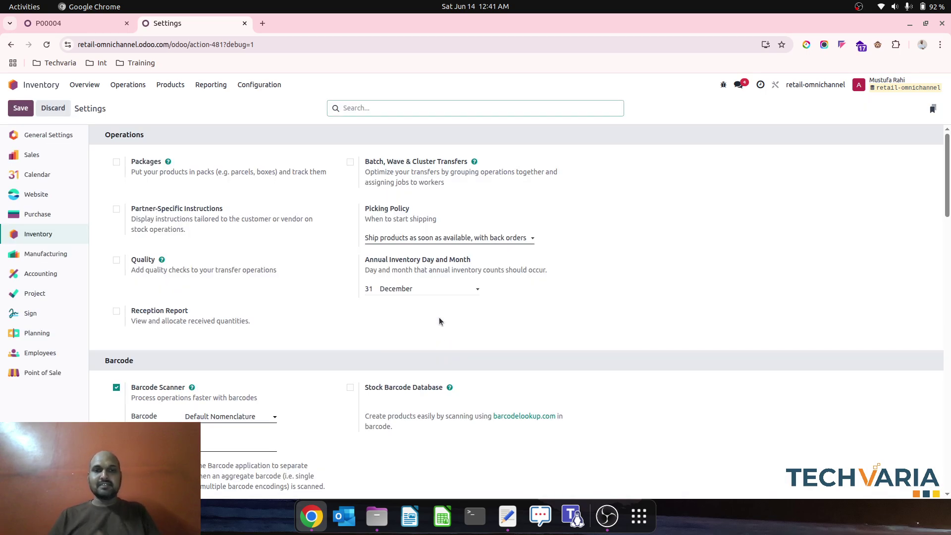
scroll(442, 342, down, 20)
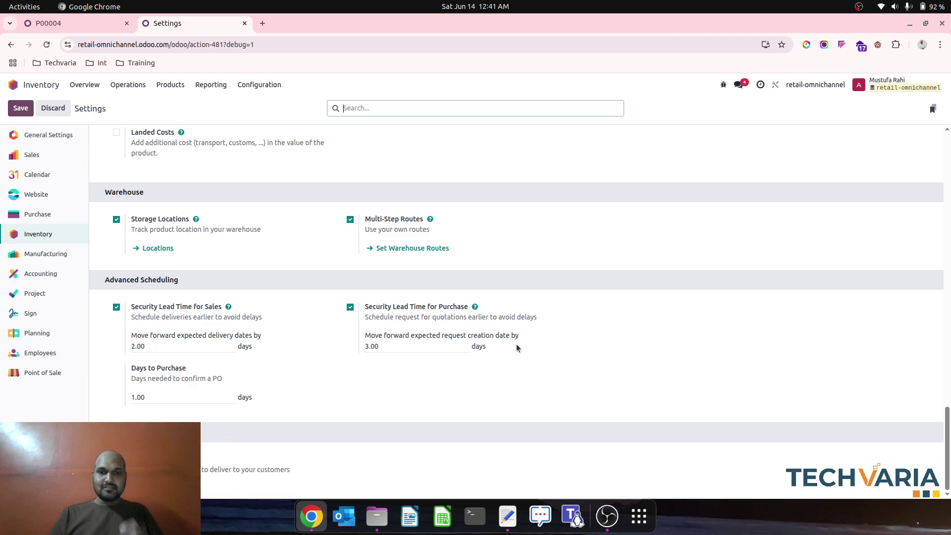
click(91, 24)
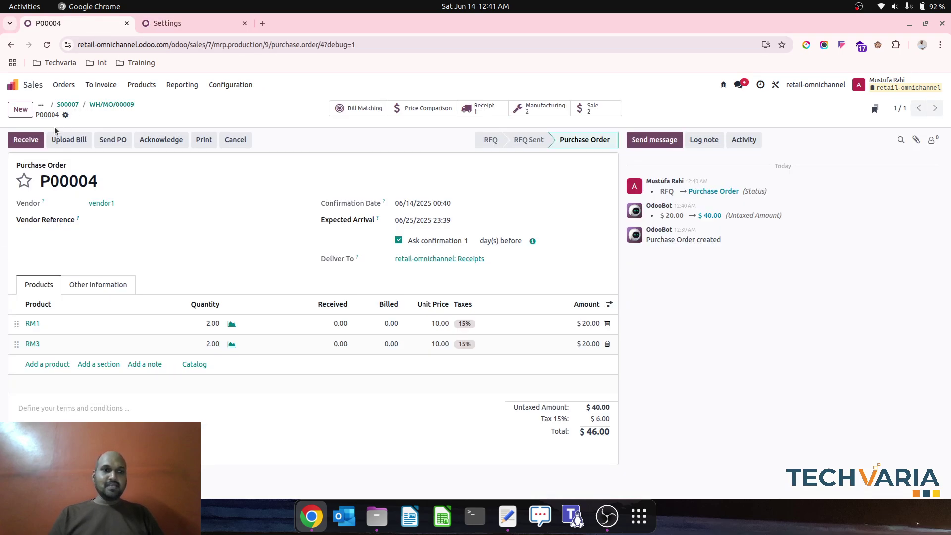
Step: Duplicate S00007 as S00008 with quantity 10 Finish Good, confirm it, and view WH/MO/00010
click(67, 105)
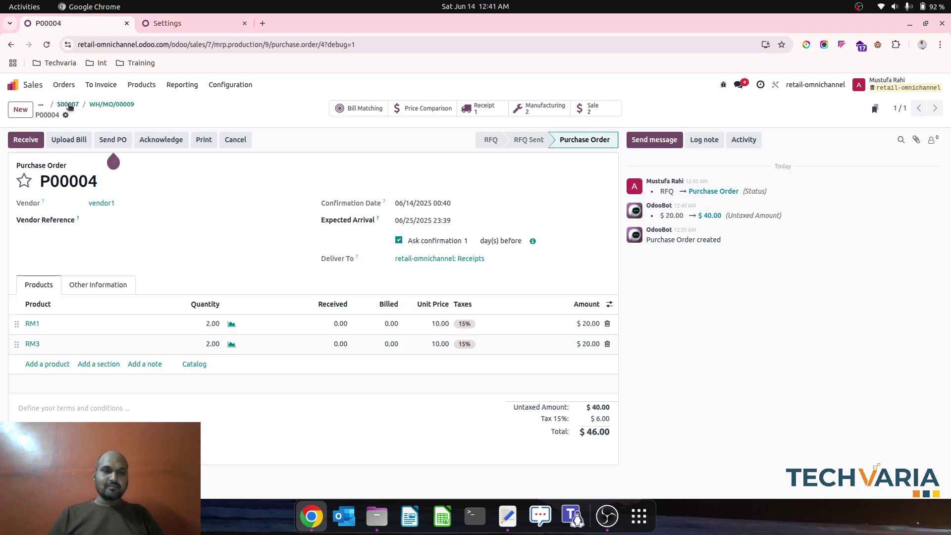
click(65, 112)
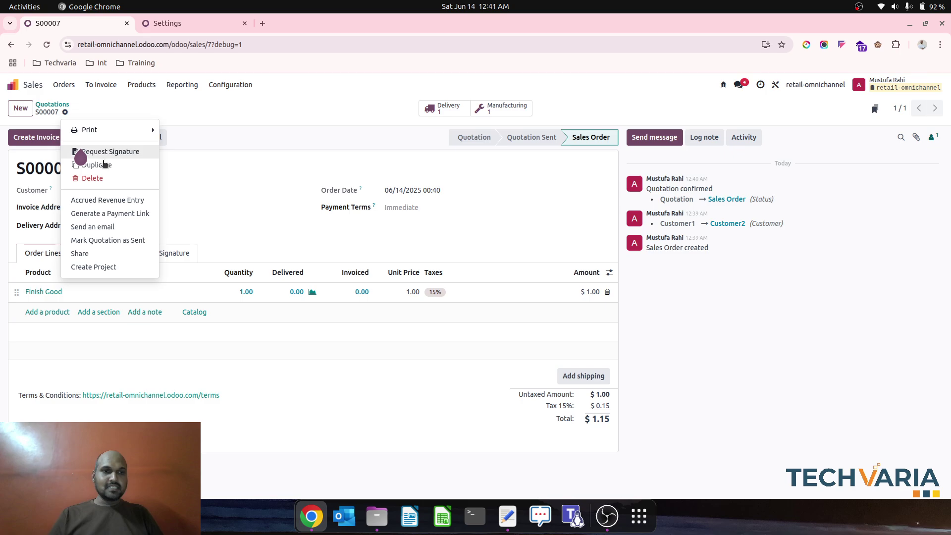
click(92, 165)
click(250, 287)
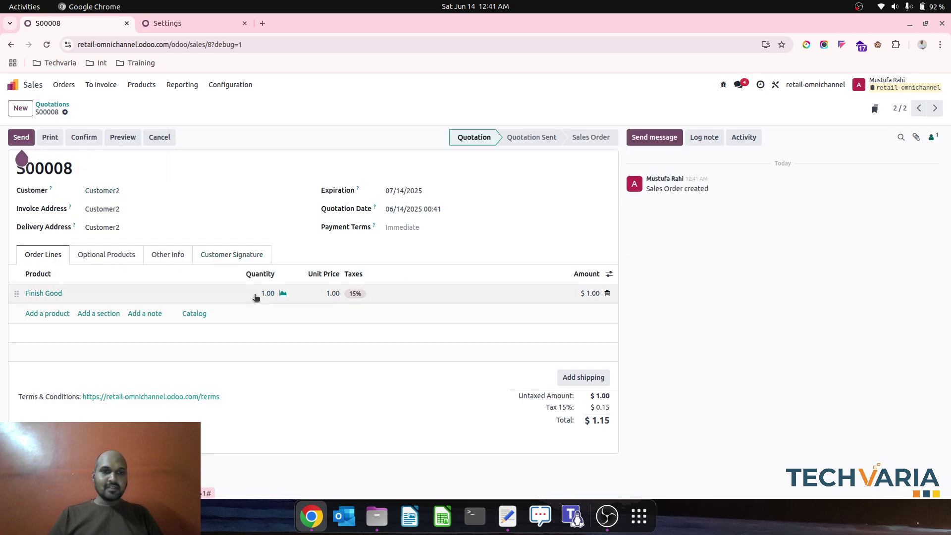
text(10)
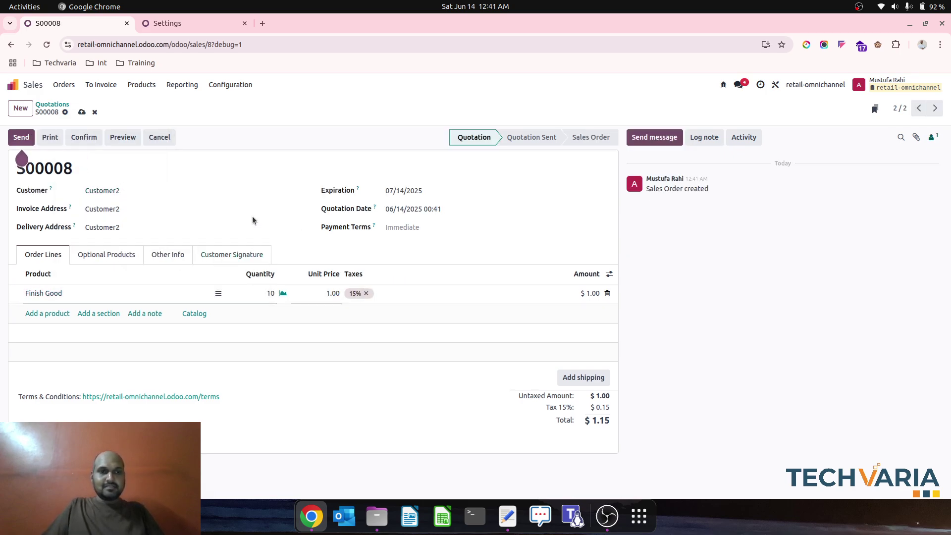
click(82, 112)
click(85, 137)
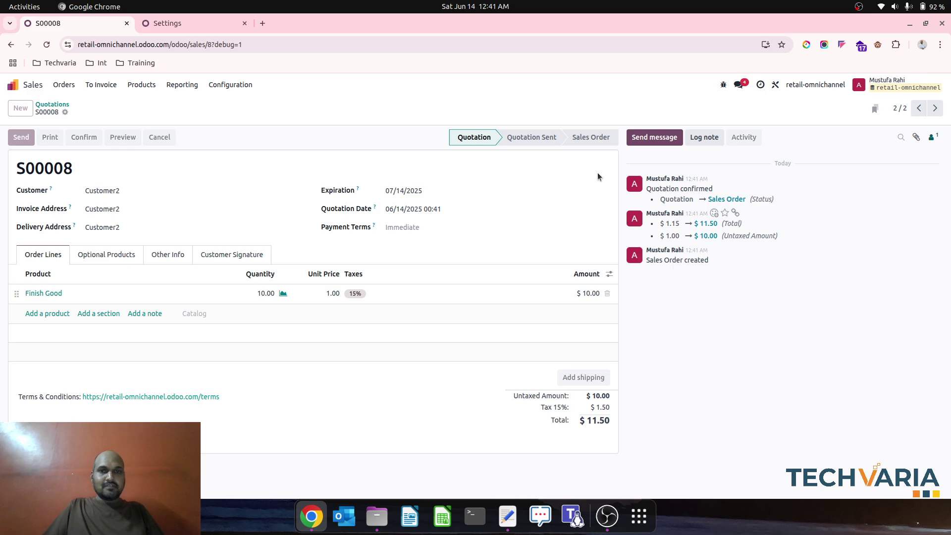
click(499, 113)
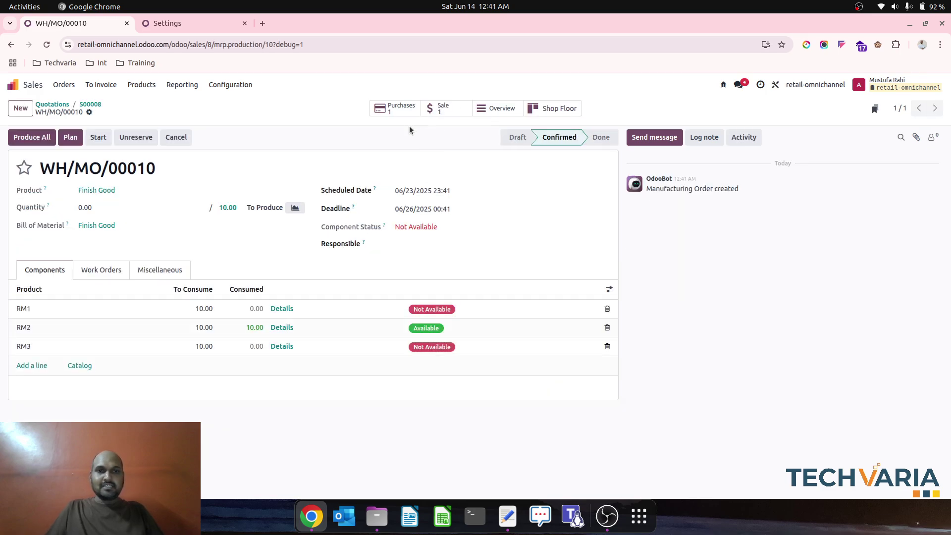
Step: Compare RFQ P00005 (10 RM1, 10 RM3, deadline 06/08/2025) against the purchase lead-time settings
click(404, 112)
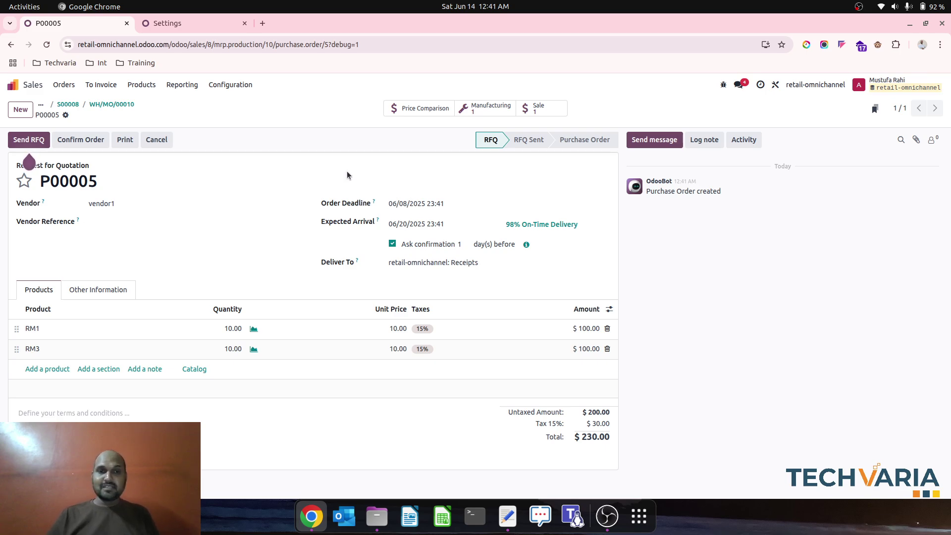
click(167, 23)
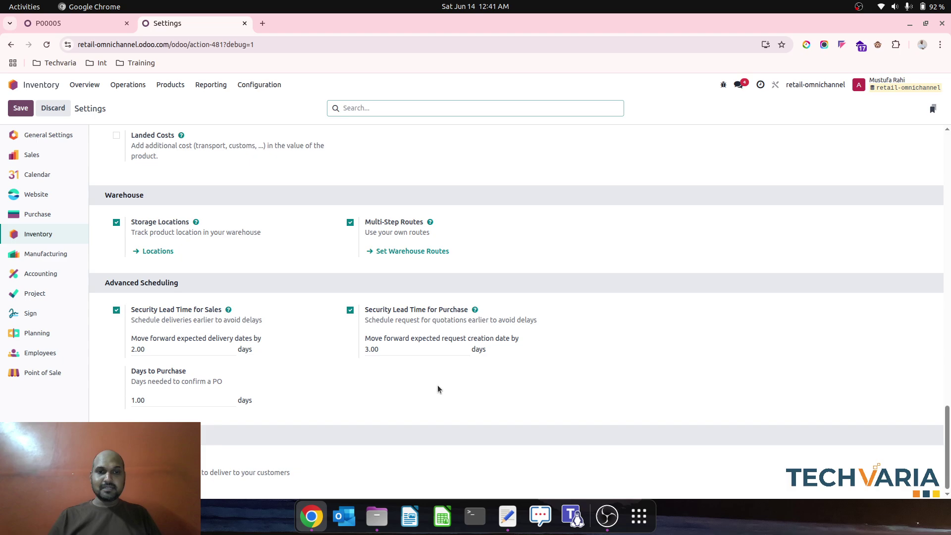
mouse_move(417, 355)
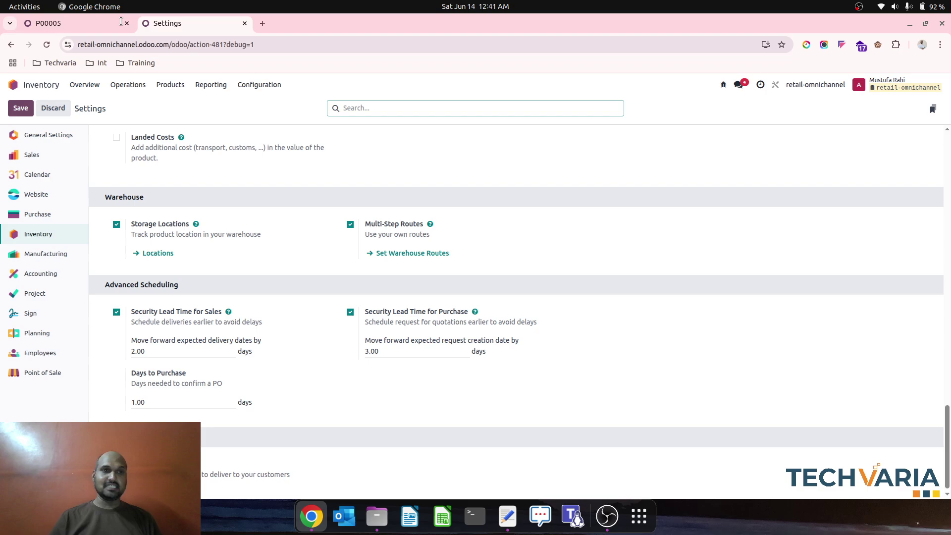
click(79, 23)
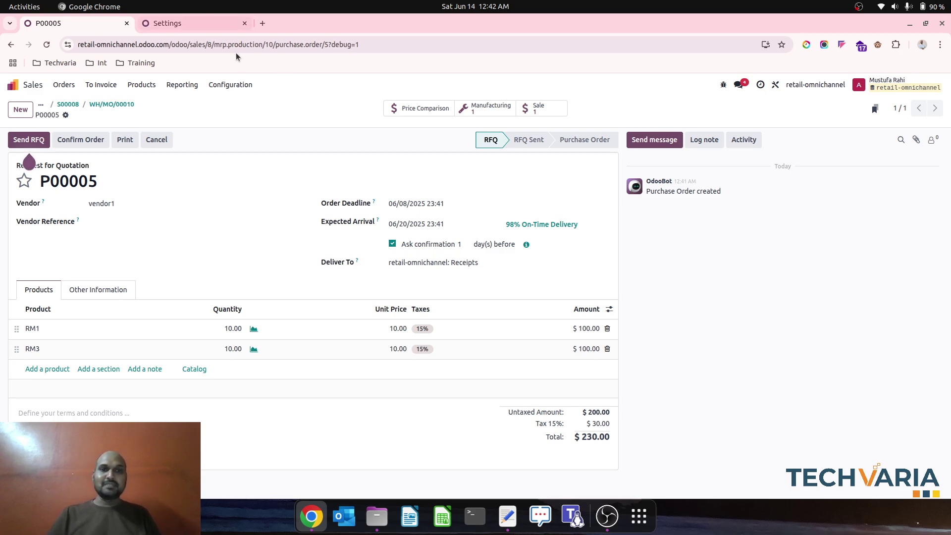
click(193, 23)
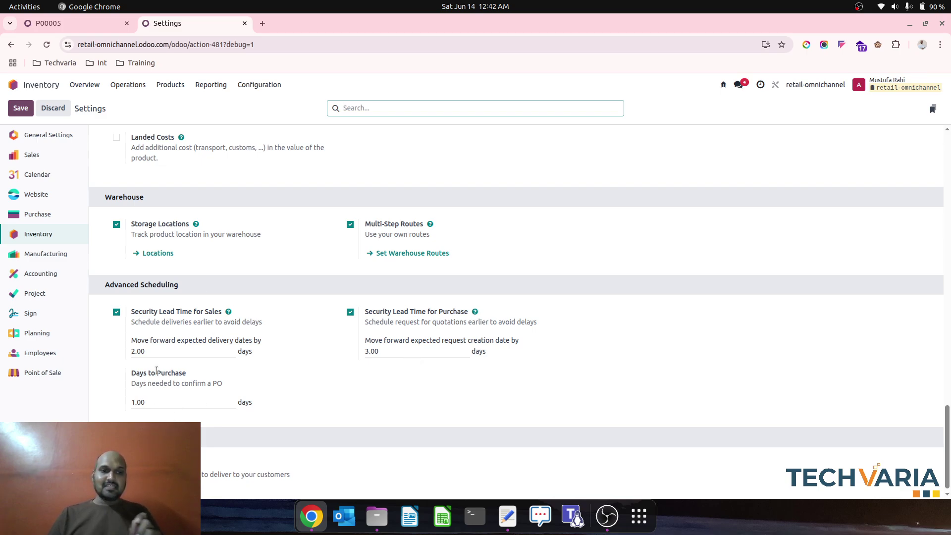
click(89, 6)
click(114, 24)
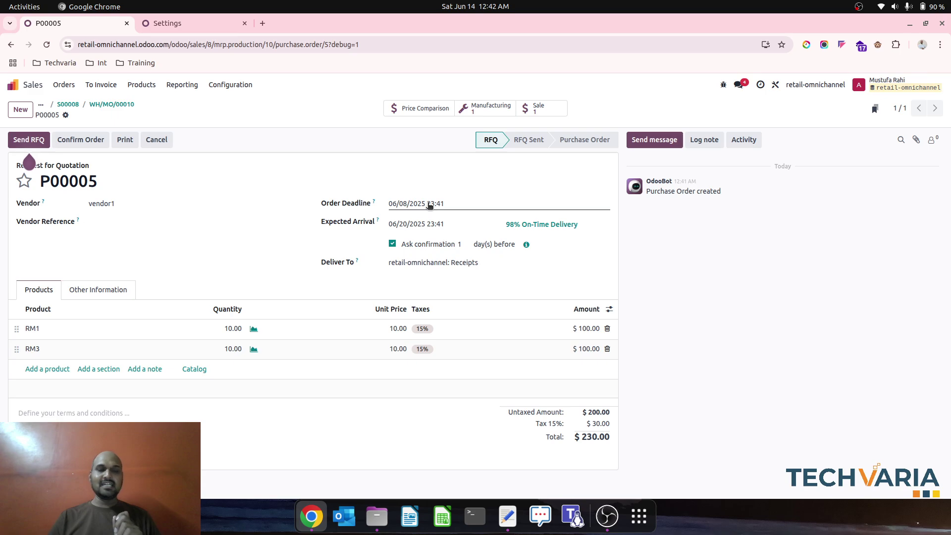
click(110, 106)
Step: Open purchase order P00004 in Purchase and check its 06/25/2025 expected arrival against P00005
click(12, 85)
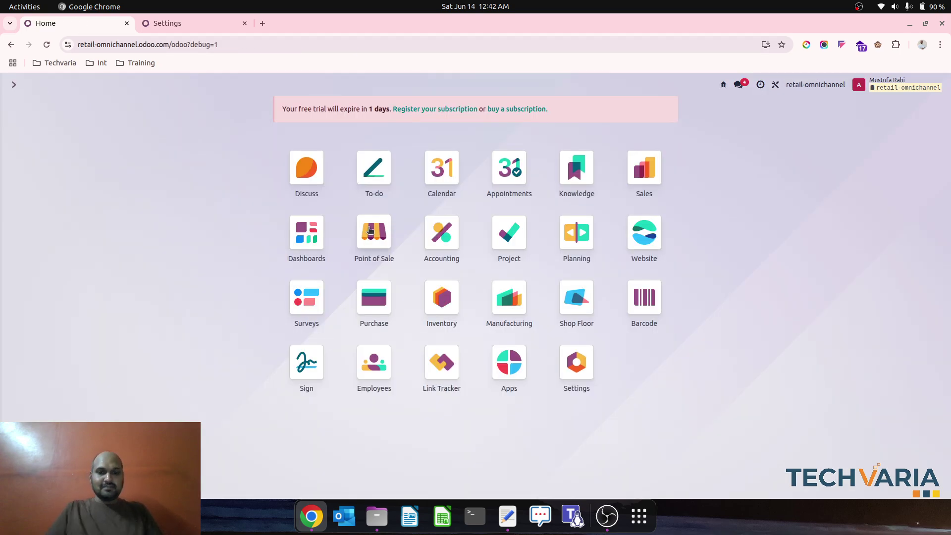
text(pur)
key(Return)
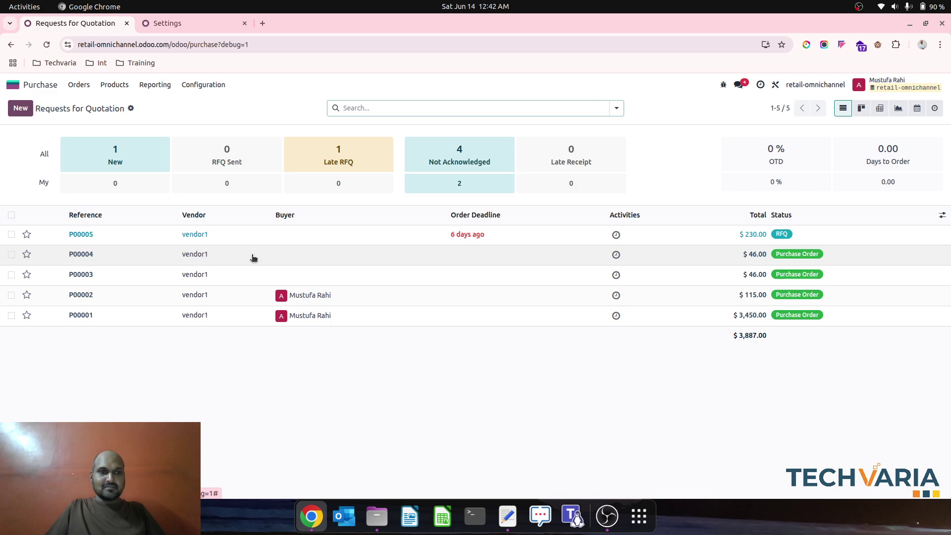
click(253, 257)
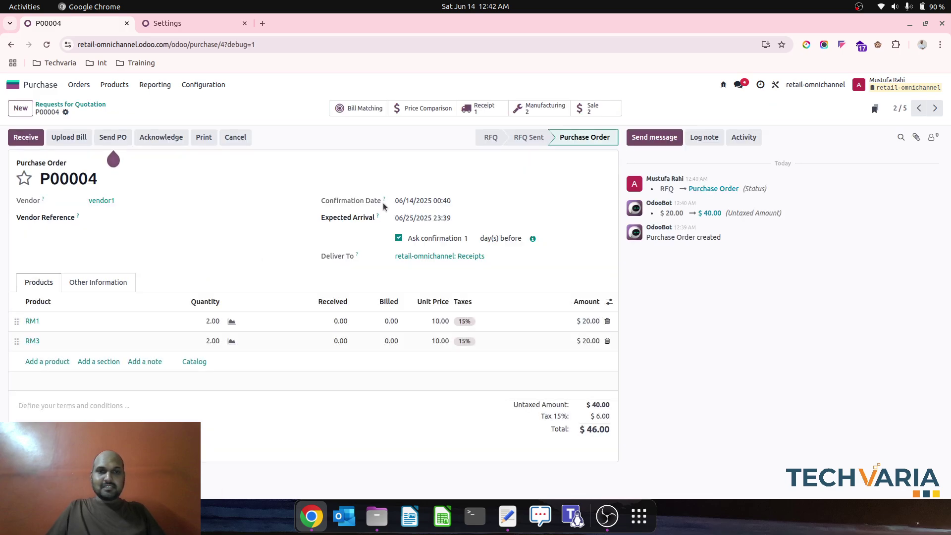
key(alt+p)
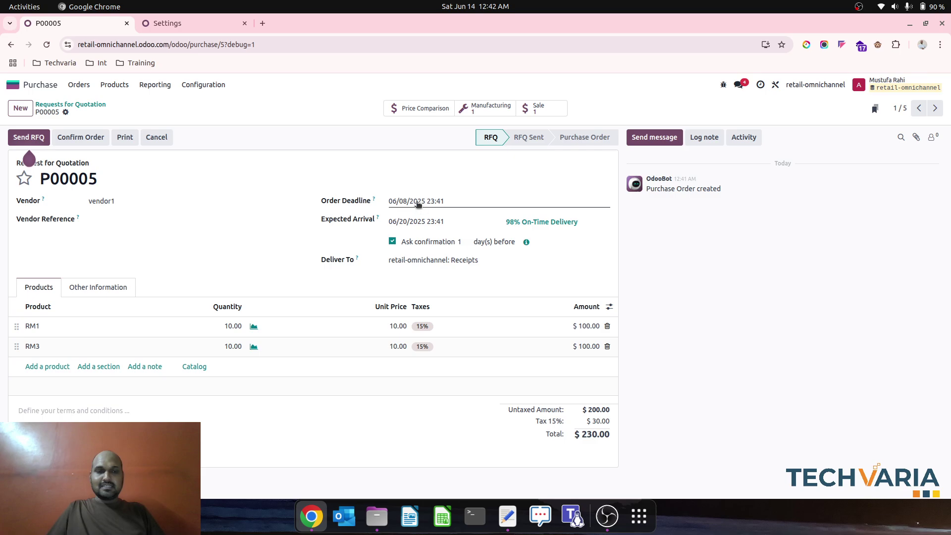
click(931, 113)
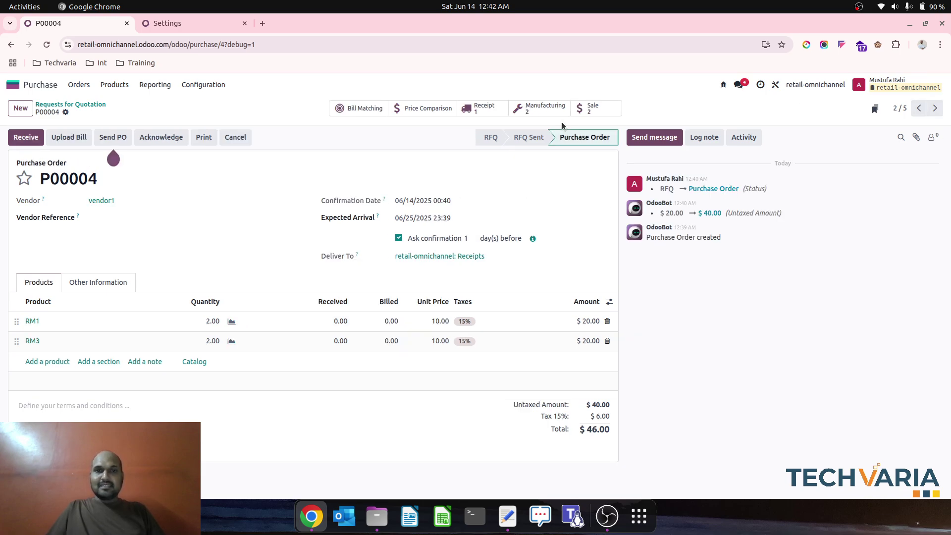
Step: Review the Inventory and Manufacturing lead-time settings, then return to P00004 and the apps home screen
click(176, 24)
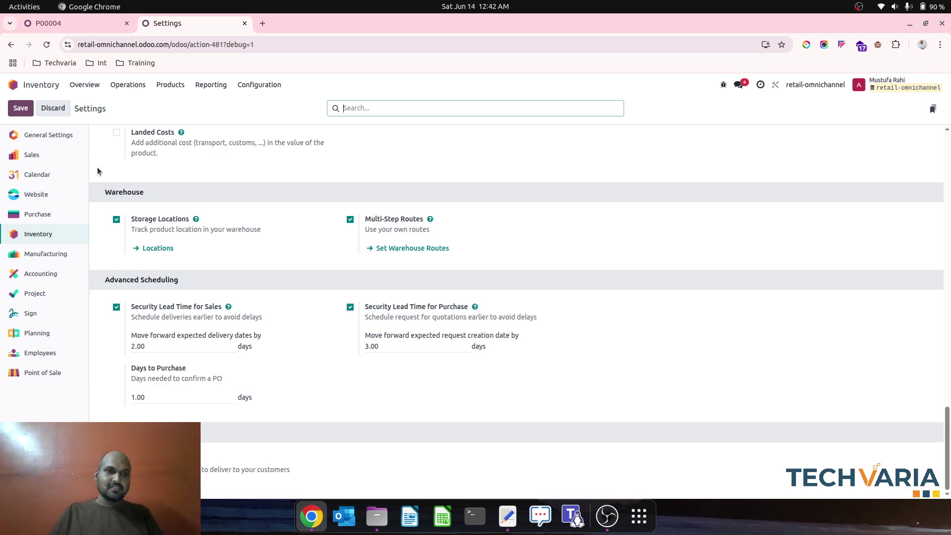
click(49, 84)
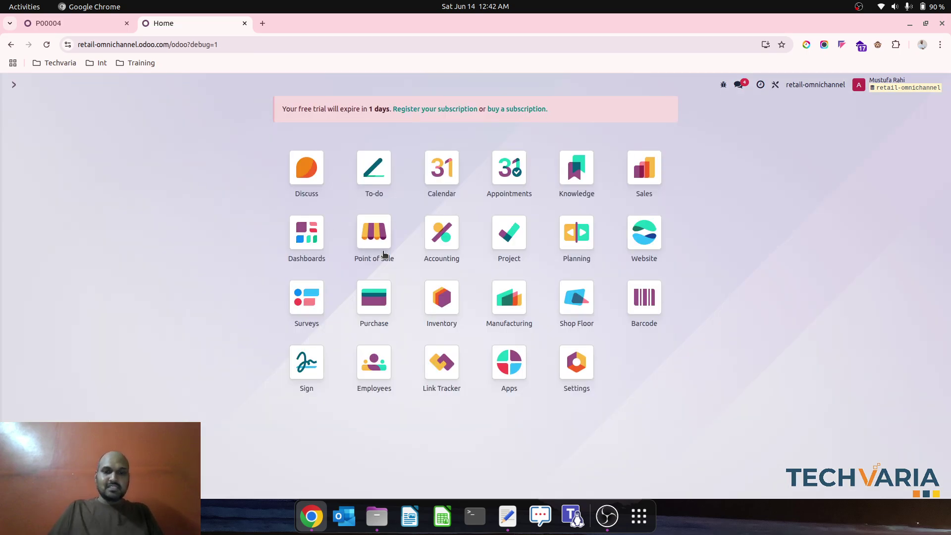
text(manu)
key(Return)
click(307, 84)
click(314, 99)
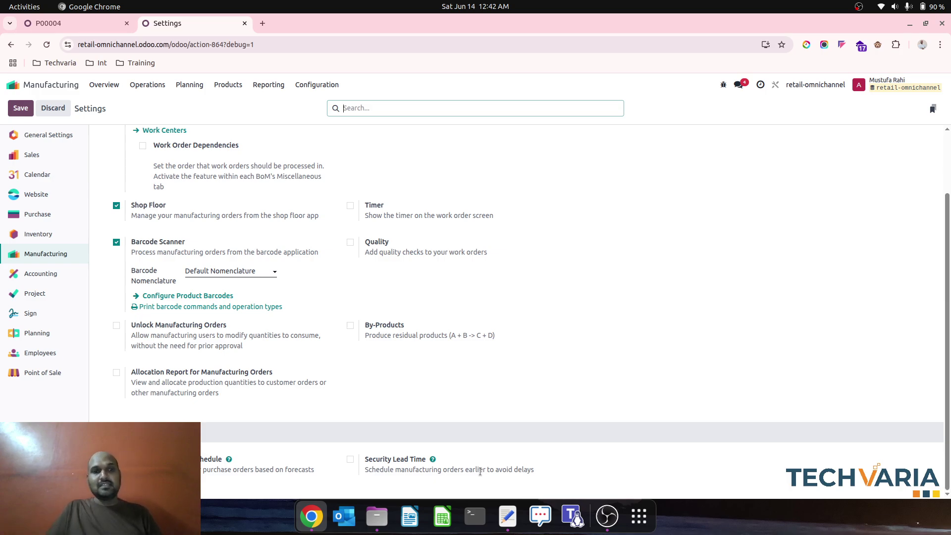
scroll(442, 313, up, 2)
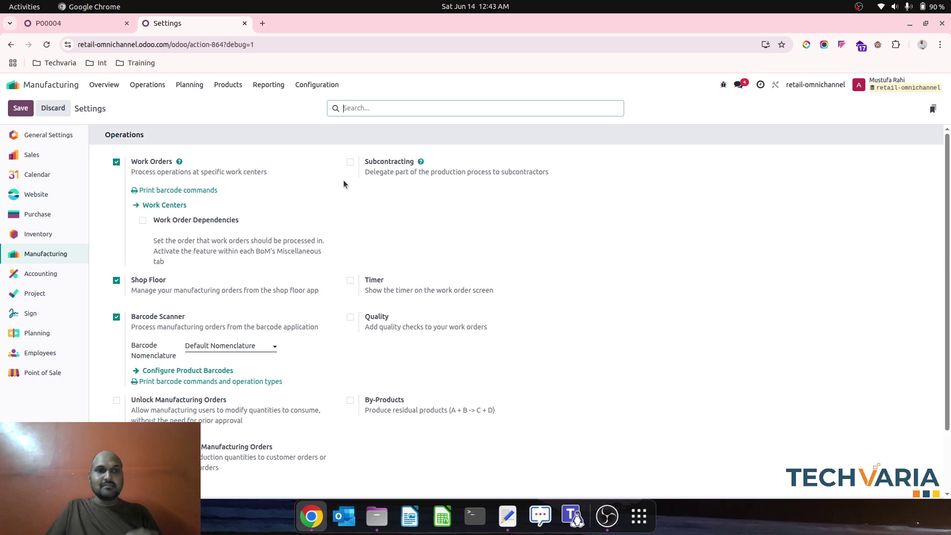
click(79, 23)
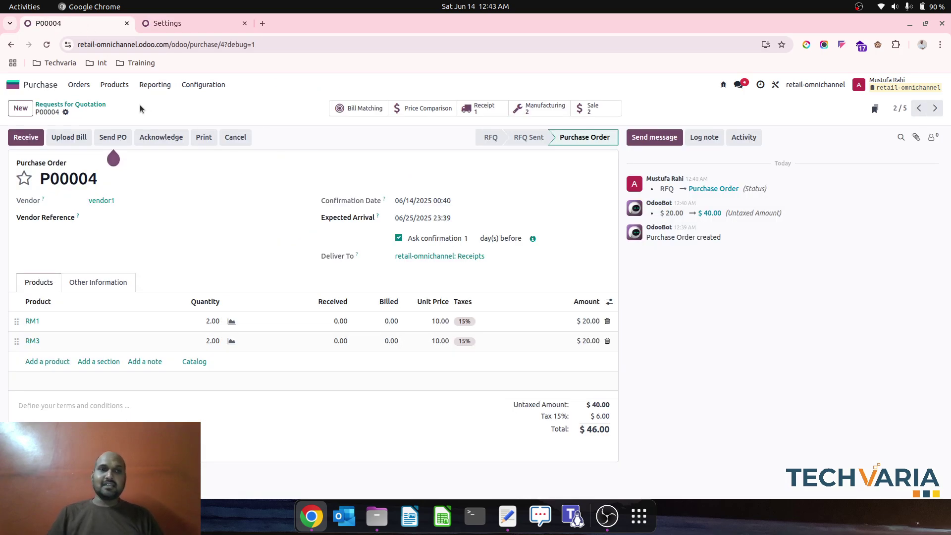
click(23, 85)
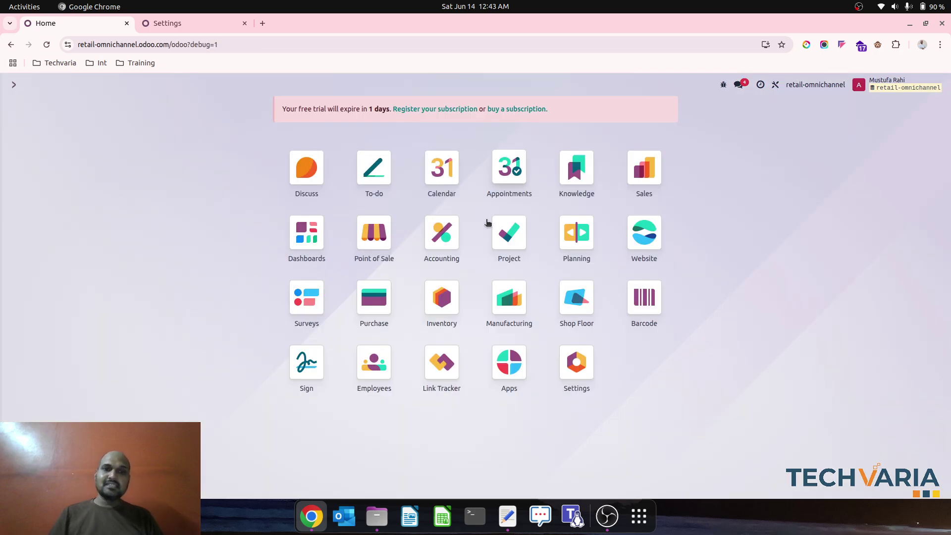
Step: Open the Finish Good bill of materials from Manufacturing's Bills of Materials list
click(502, 319)
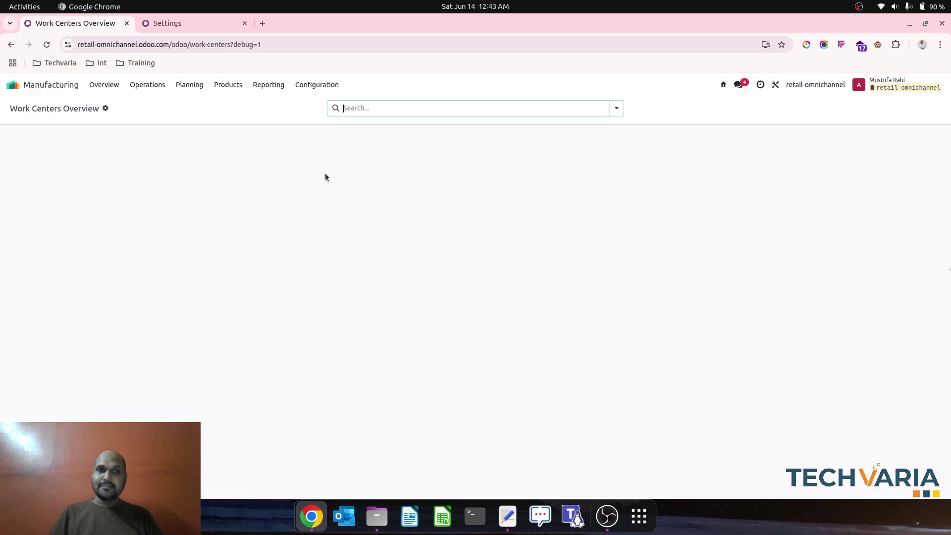
click(241, 85)
click(242, 119)
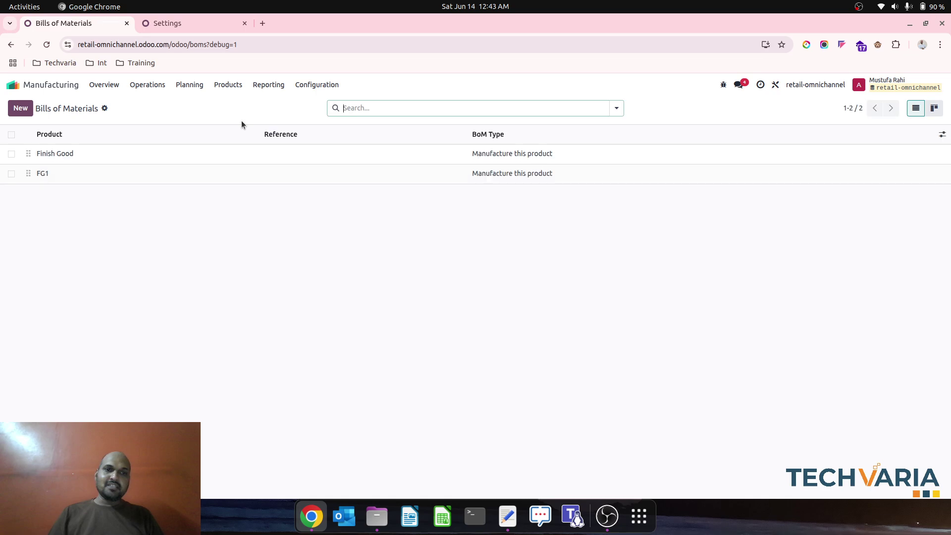
click(147, 157)
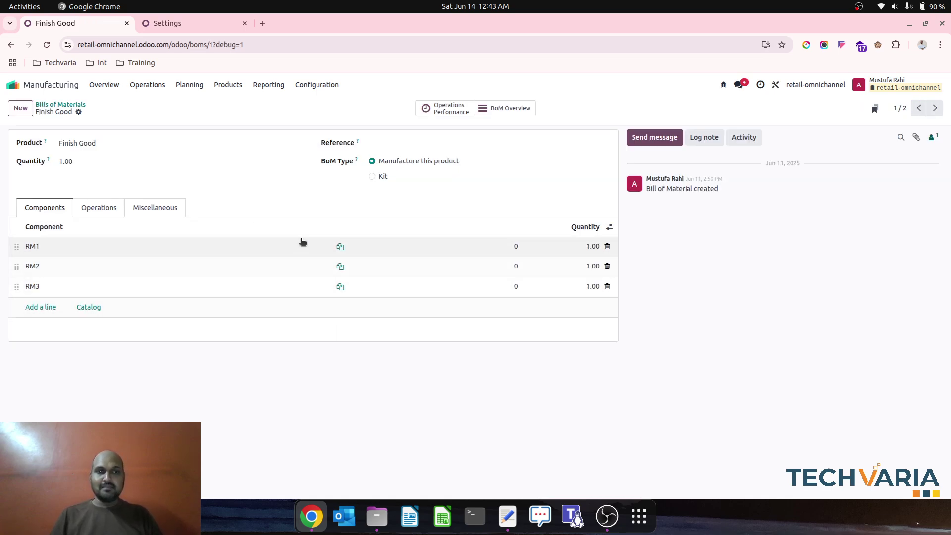
Step: Set the BoM's Manuf. Lead Time to 2 days, save, and view its BoM Overview forecast
click(176, 207)
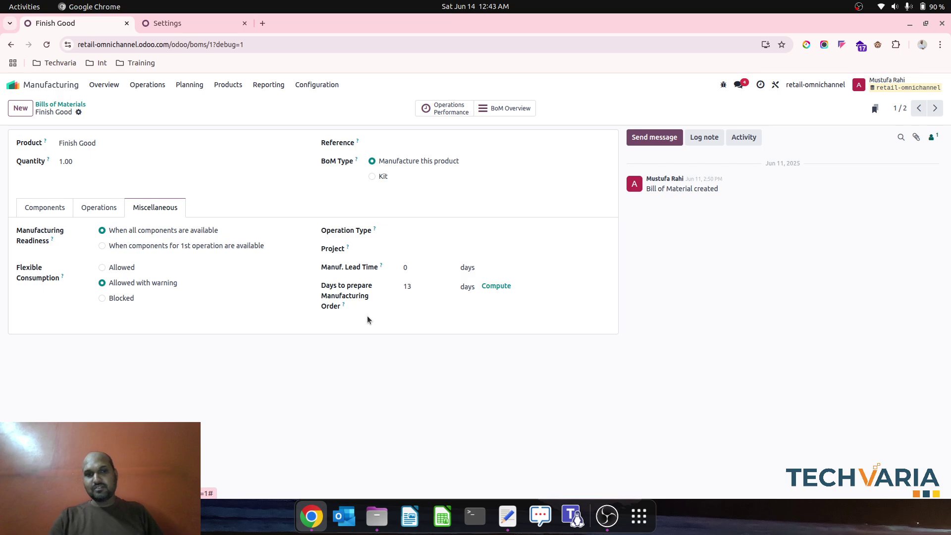
click(405, 267)
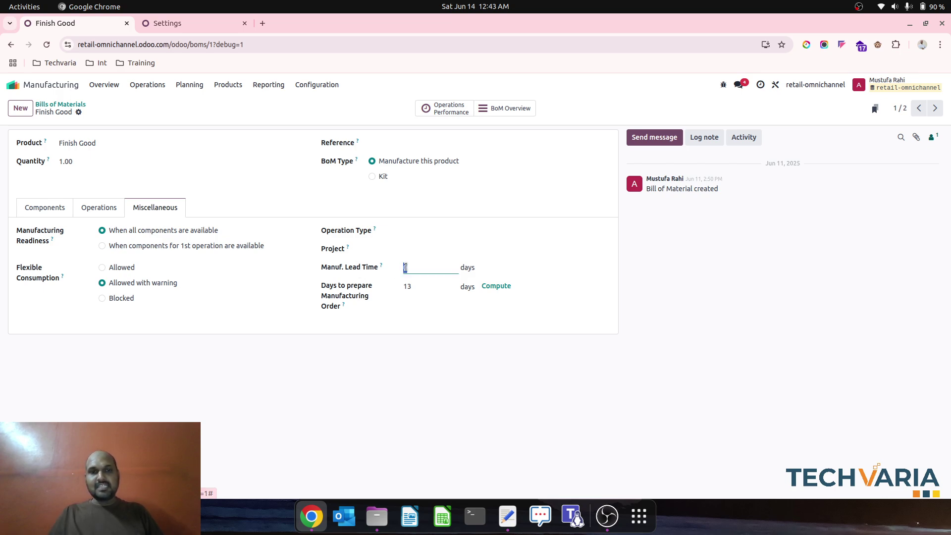
mouse_move(382, 267)
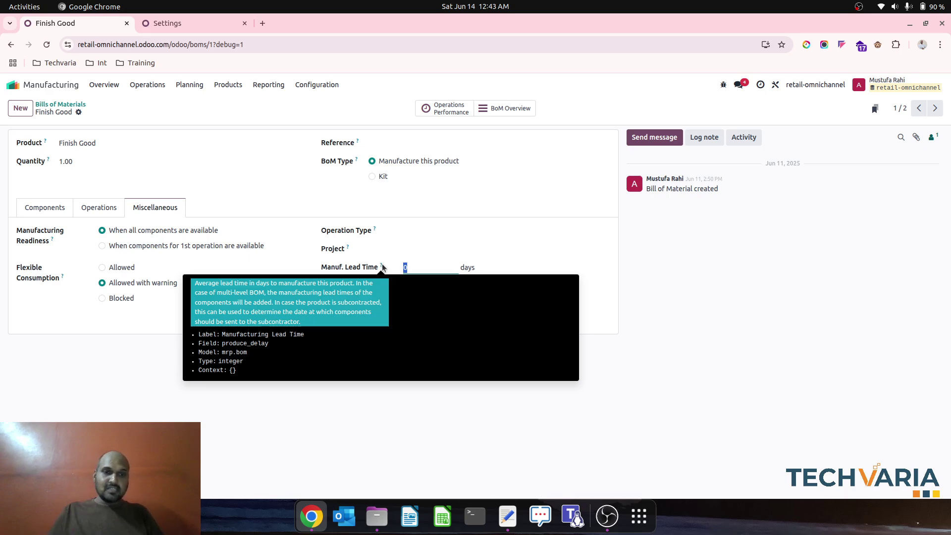
click(396, 191)
click(411, 268)
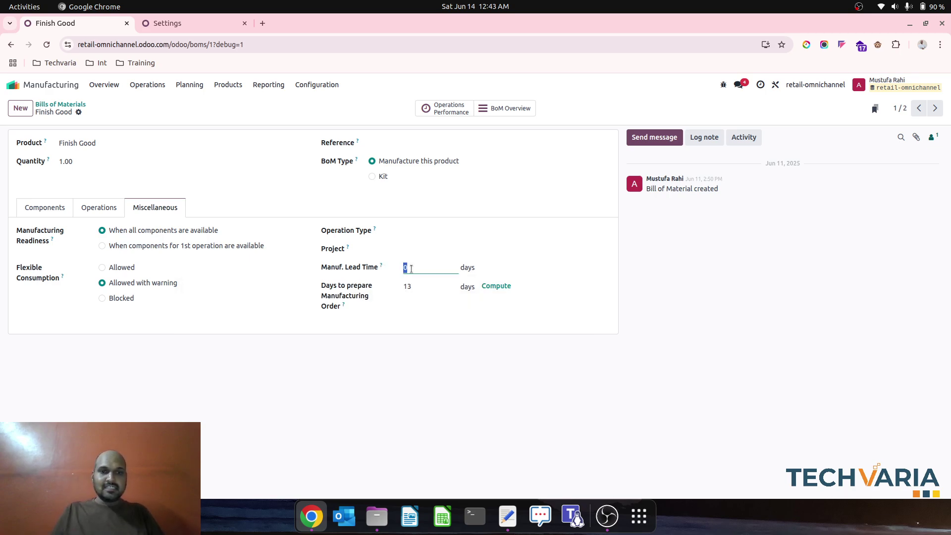
click(95, 112)
click(505, 108)
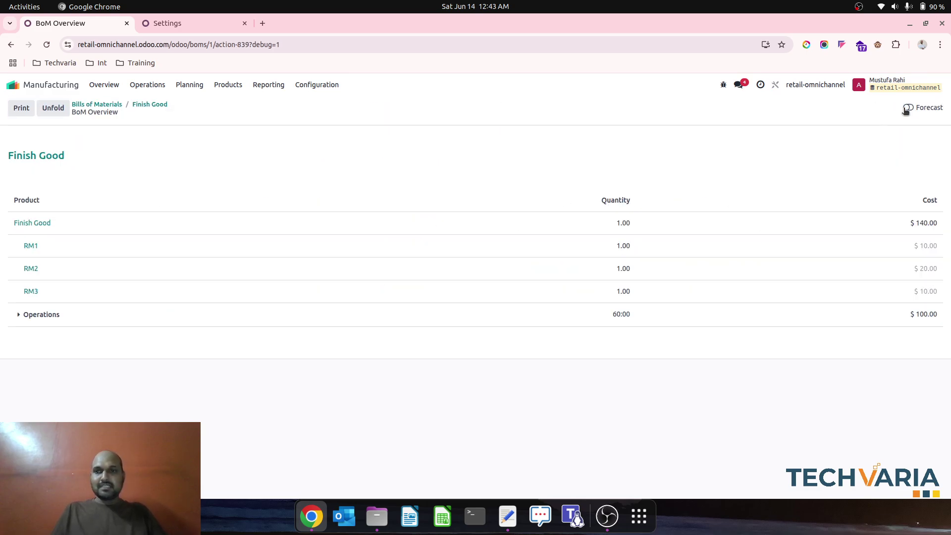
click(907, 108)
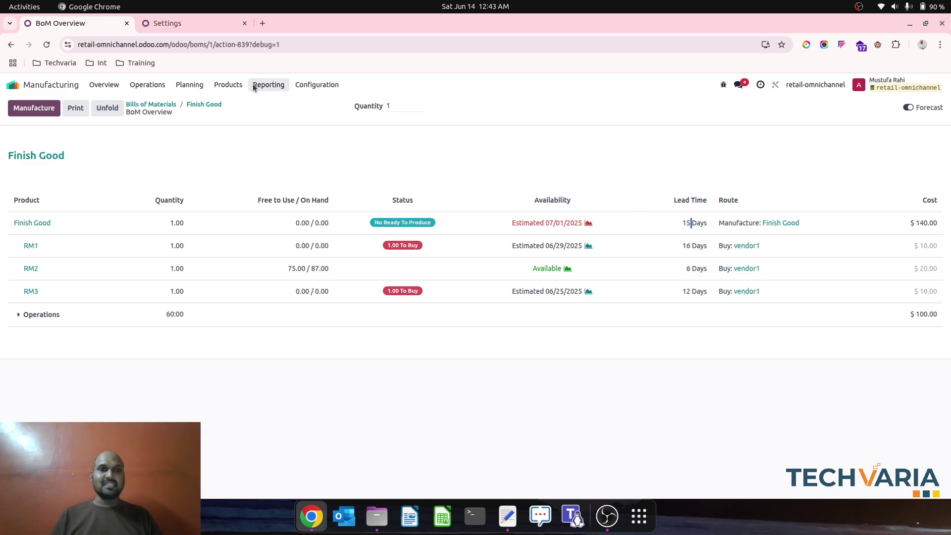
Step: On the Finish Good BoM form, recompute Days to prepare Manufacturing Order from 13 to 16
click(201, 104)
click(498, 288)
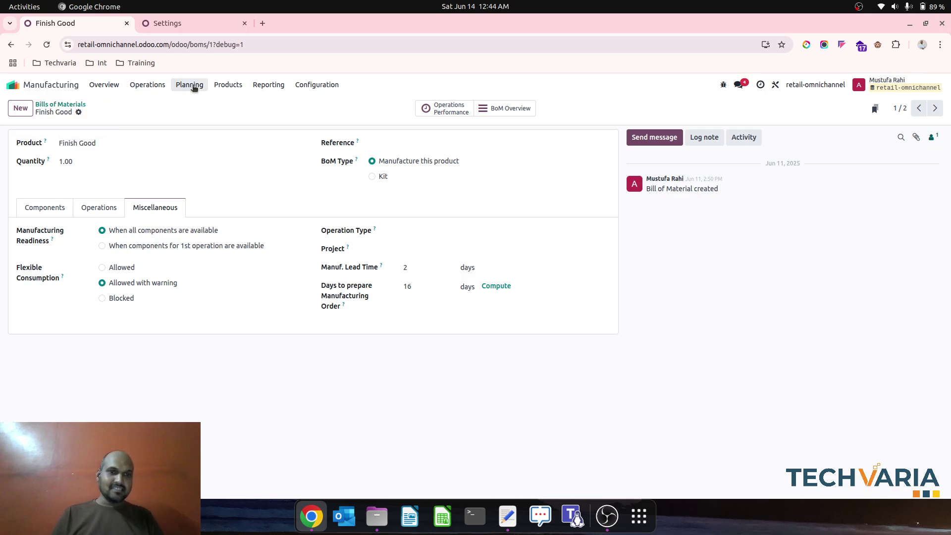
Step: Select FG1 and Finish Good in the Products list and run Update Sale Lead Time
click(235, 89)
click(224, 98)
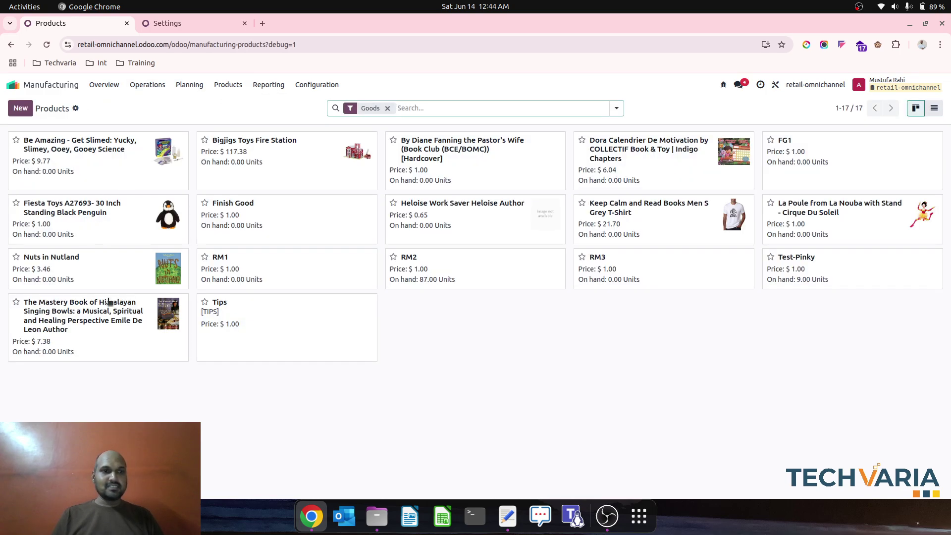
click(933, 108)
click(11, 233)
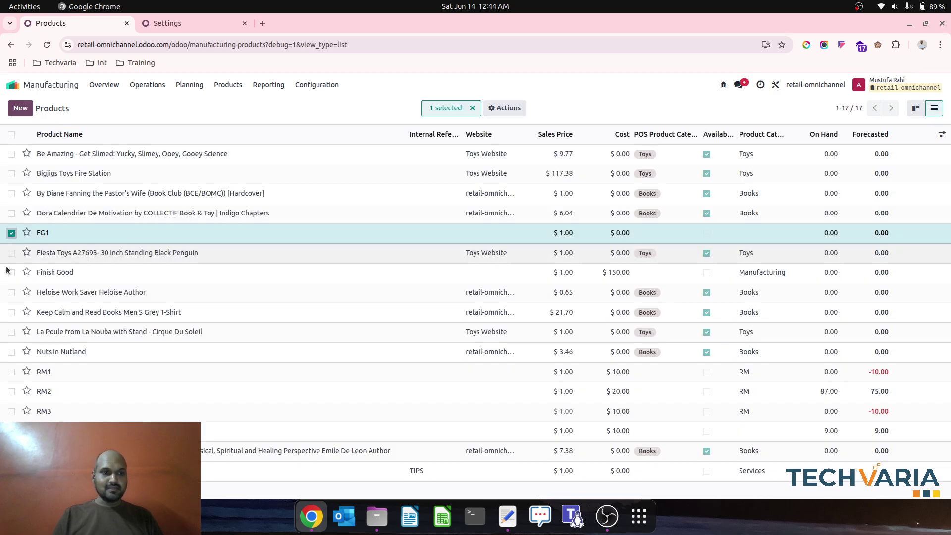
click(11, 273)
click(505, 108)
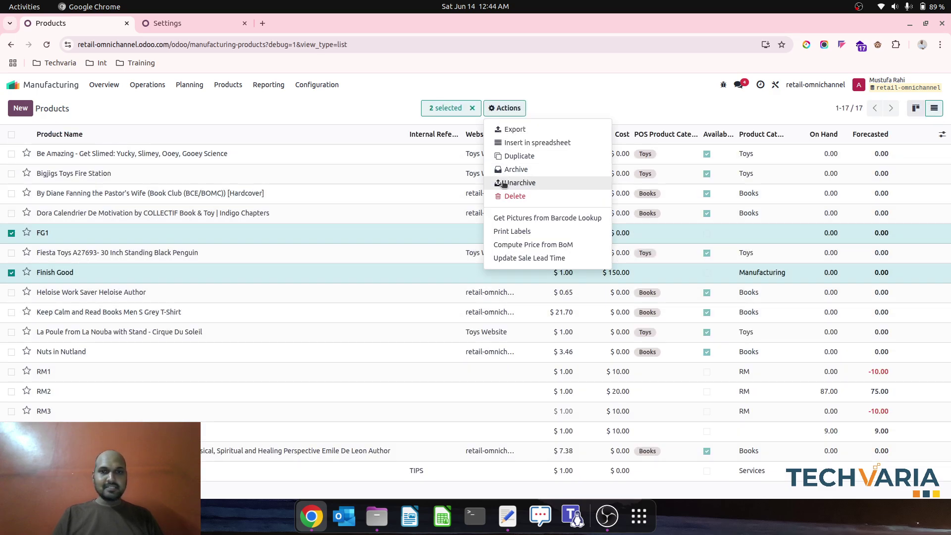
click(531, 258)
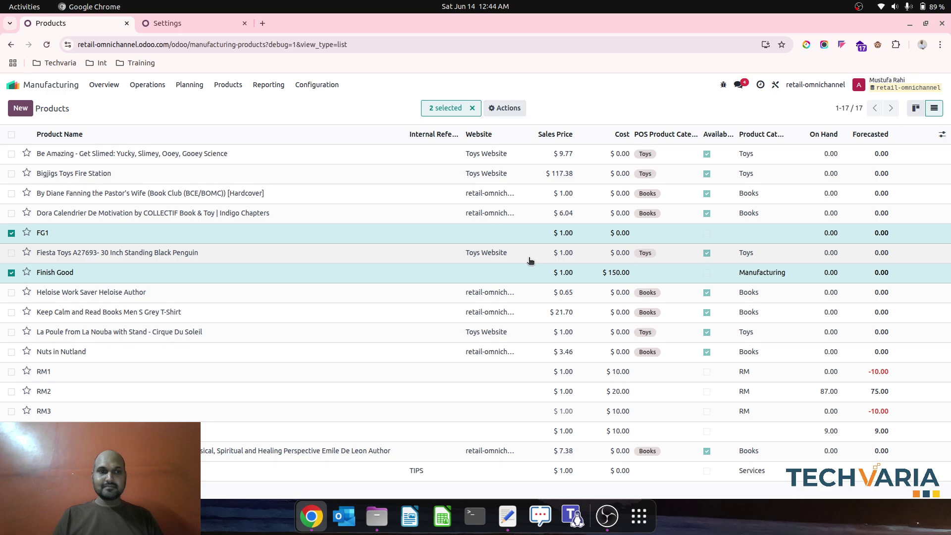
Step: Check FG1's Inventory tab lead times, then page through the records to Finish Good
click(325, 233)
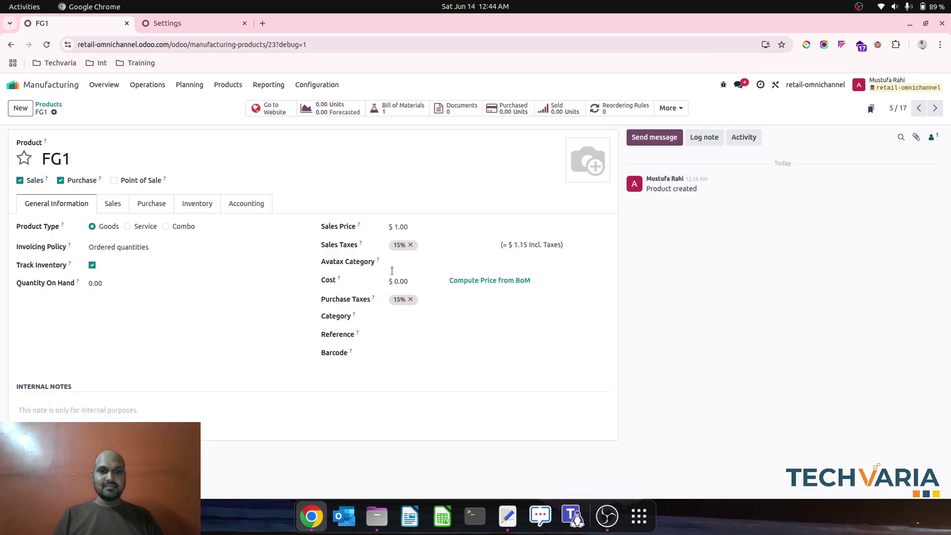
click(180, 203)
click(935, 108)
click(936, 109)
click(935, 108)
click(919, 108)
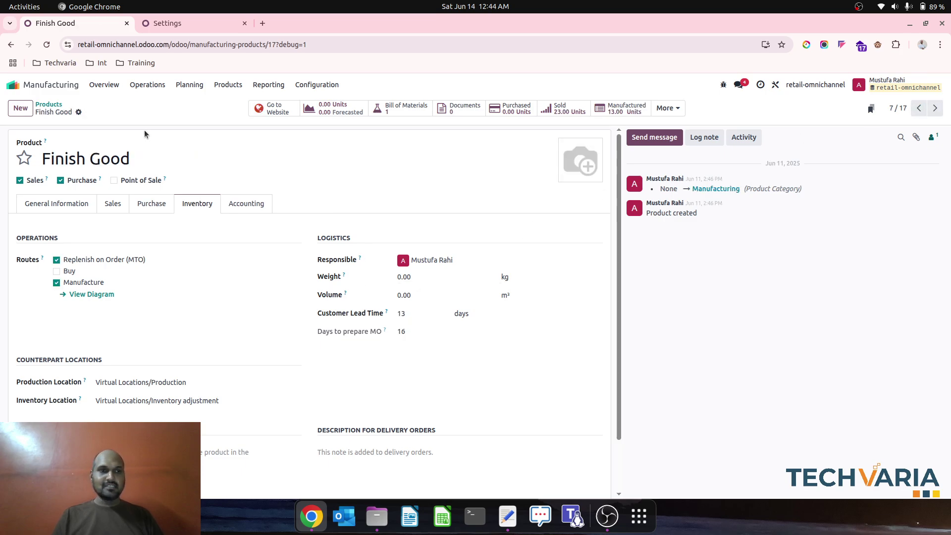
Step: Apply Update Sale Lead Time to Finish Good, making its Customer Lead Time 16 days
click(78, 113)
click(140, 249)
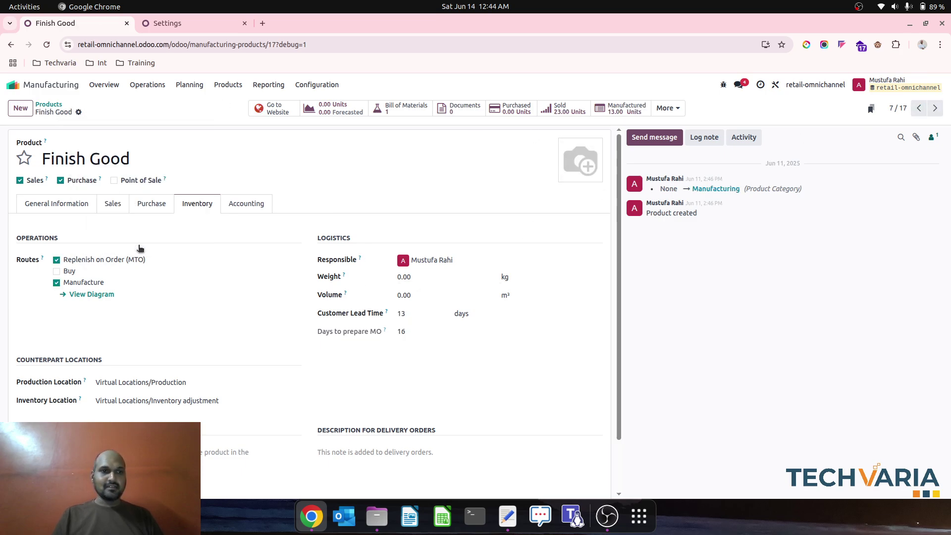
click(52, 104)
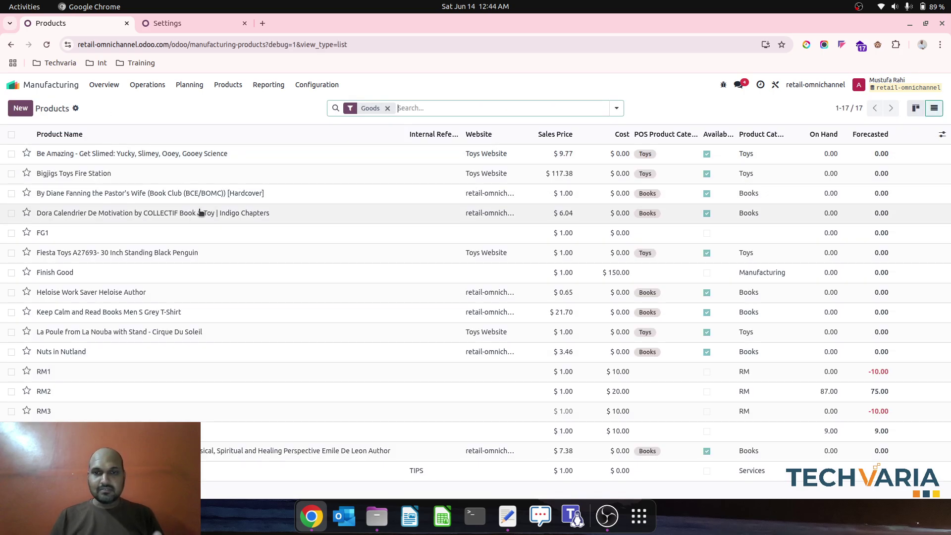